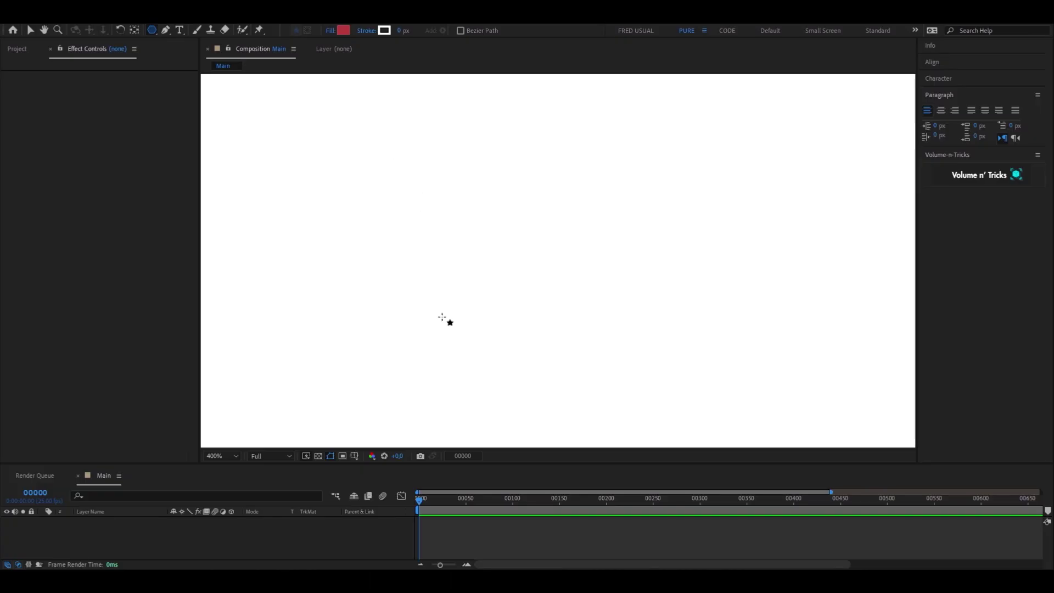
Draw a small upright pentagon with the Polygon Tool, slightly above and to one side of the composition's centre
left_click(154, 30)
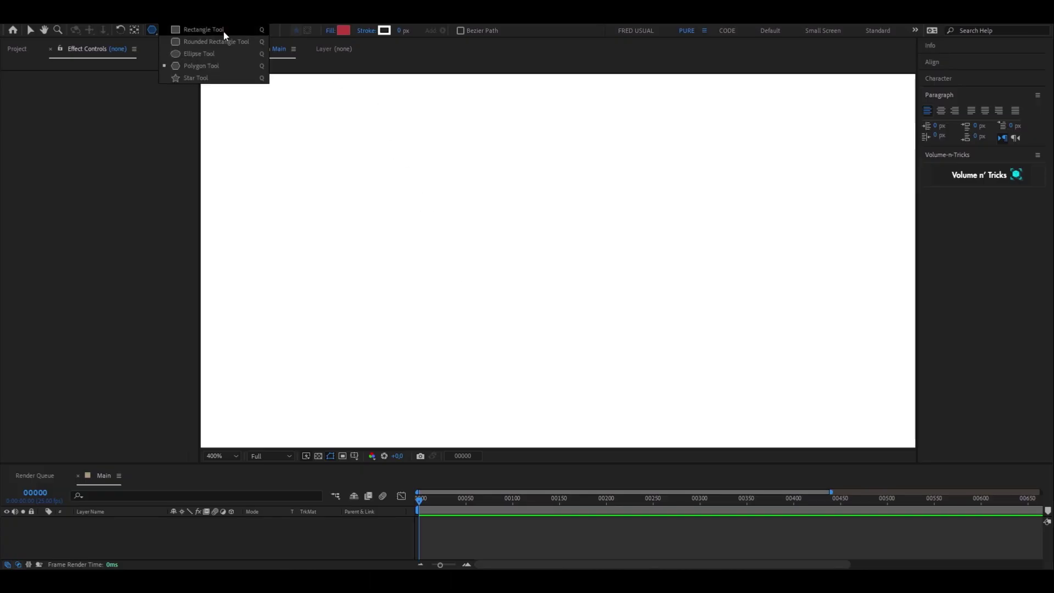
left_click(230, 66)
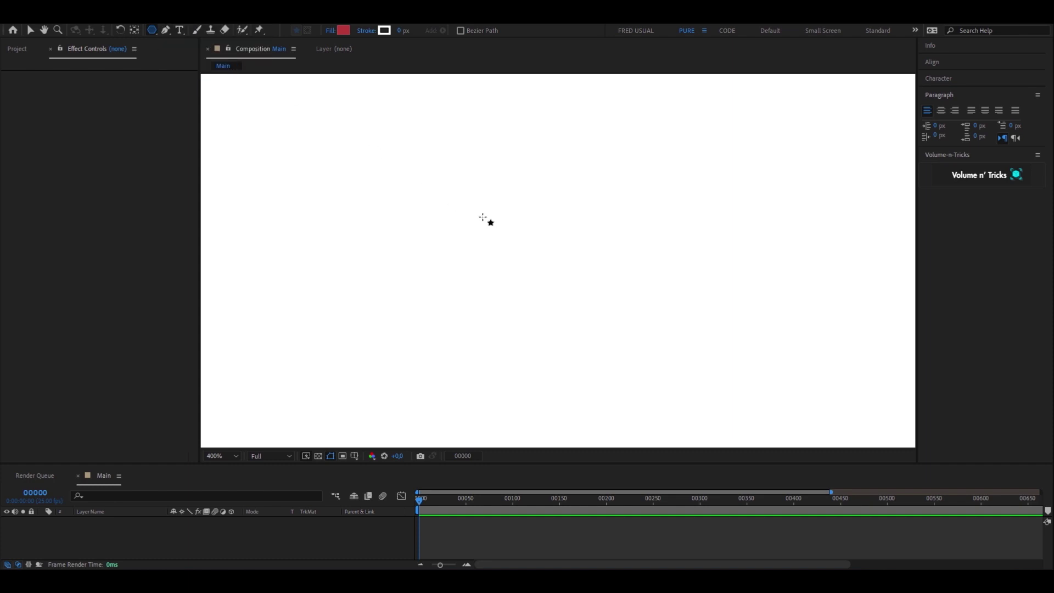
mouse_move(482, 217)
left_mouse_down()
mouse_move(485, 253)
mouse_move(484, 239)
left_mouse_up()
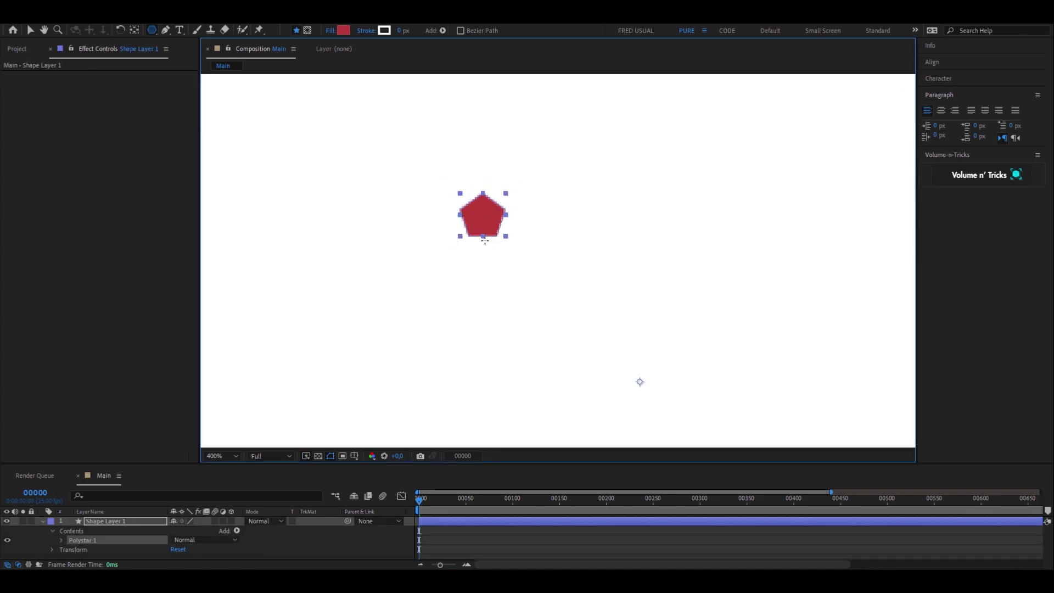
left_click(30, 30)
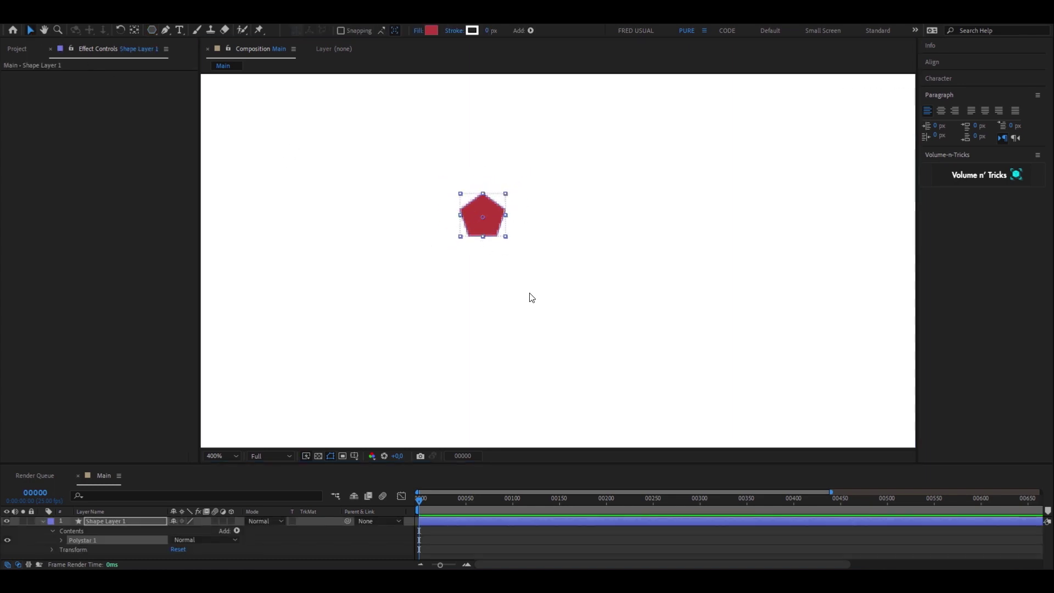
Switch the pentagon's fill from a solid colour to a linear gradient and move the gradient's end handle onto the shape
left_click(431, 31)
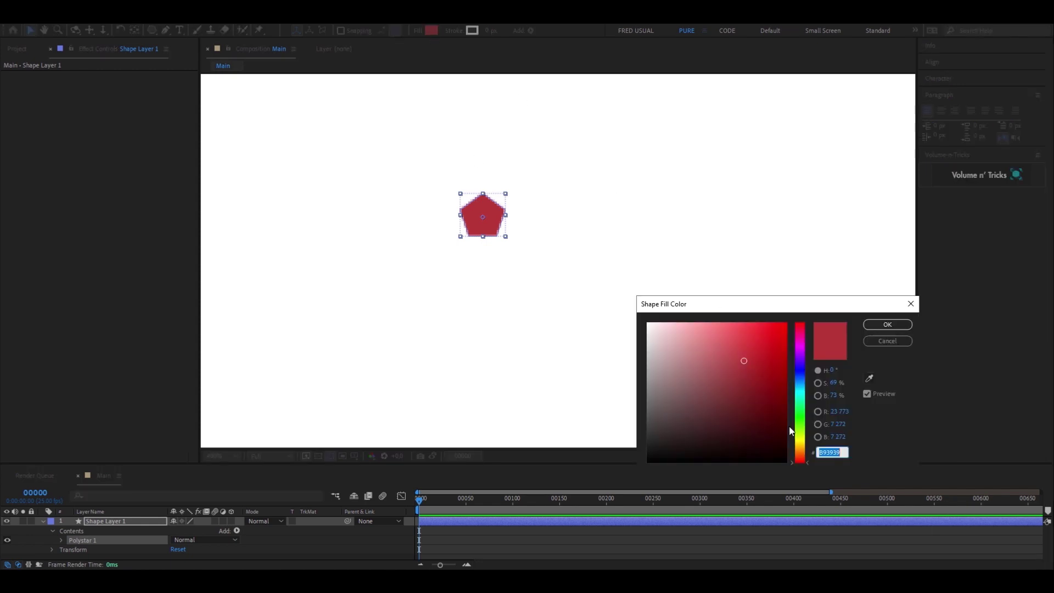
left_click(887, 340)
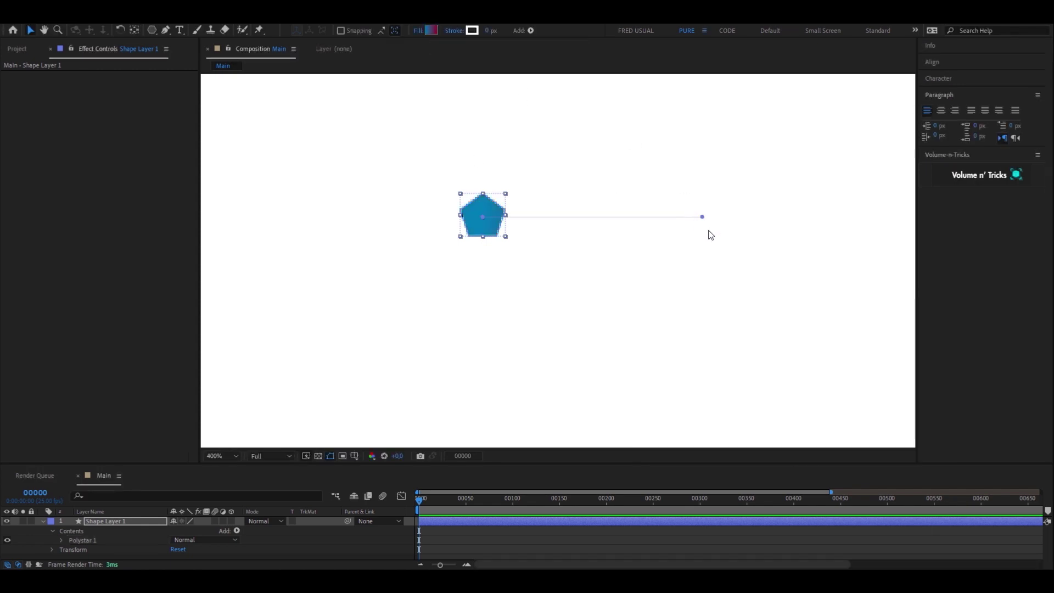
left_click_drag(702, 217, 479, 227)
Change the gradient's red end stop to a deep saturated blue
left_click(431, 31)
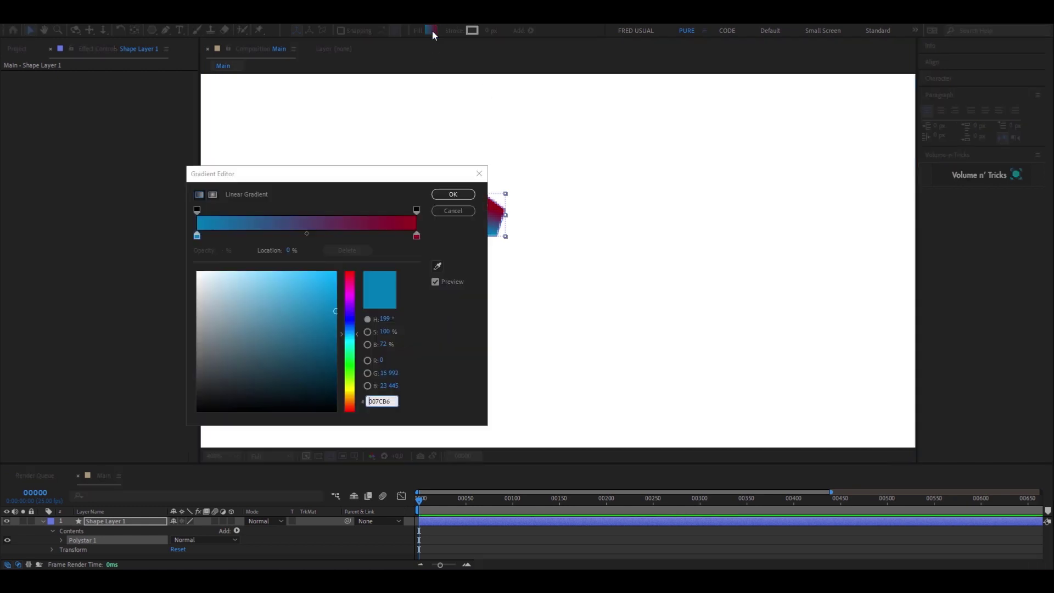
left_click(417, 237)
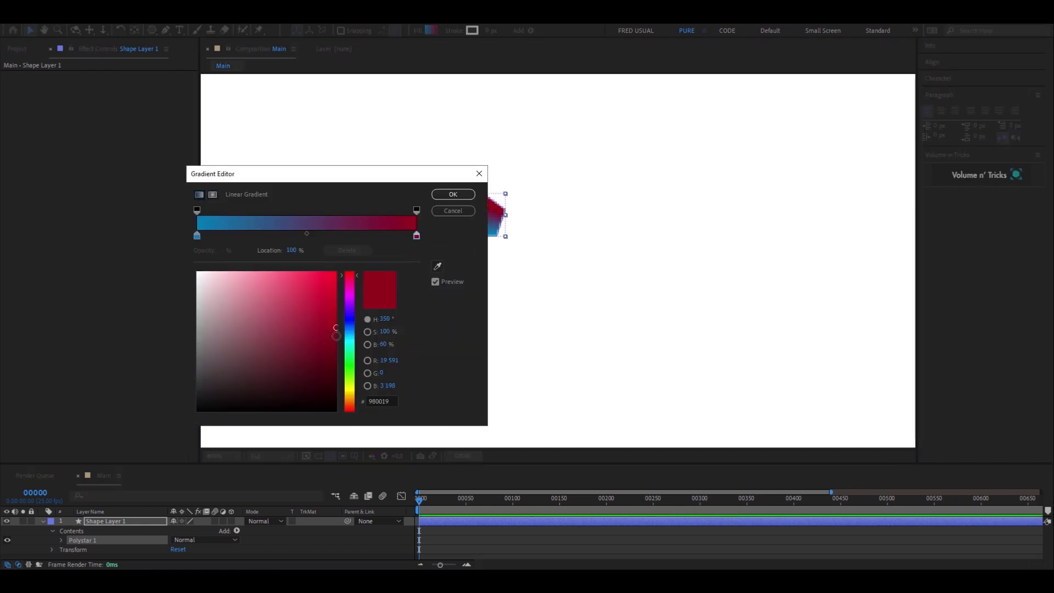
left_click(350, 319)
left_click(335, 306)
left_click(453, 195)
Reselect the pentagon, open the Volume n' Tricks controls and place their window beside the shape
left_click(515, 259)
left_click(480, 221)
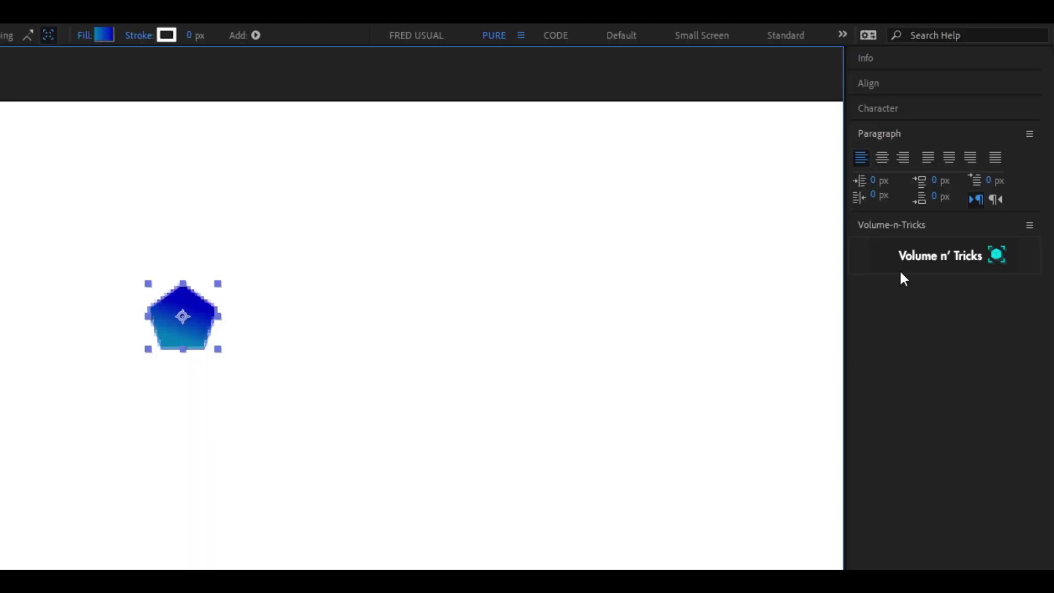
left_click(936, 254)
left_click_drag(246, 267, 738, 245)
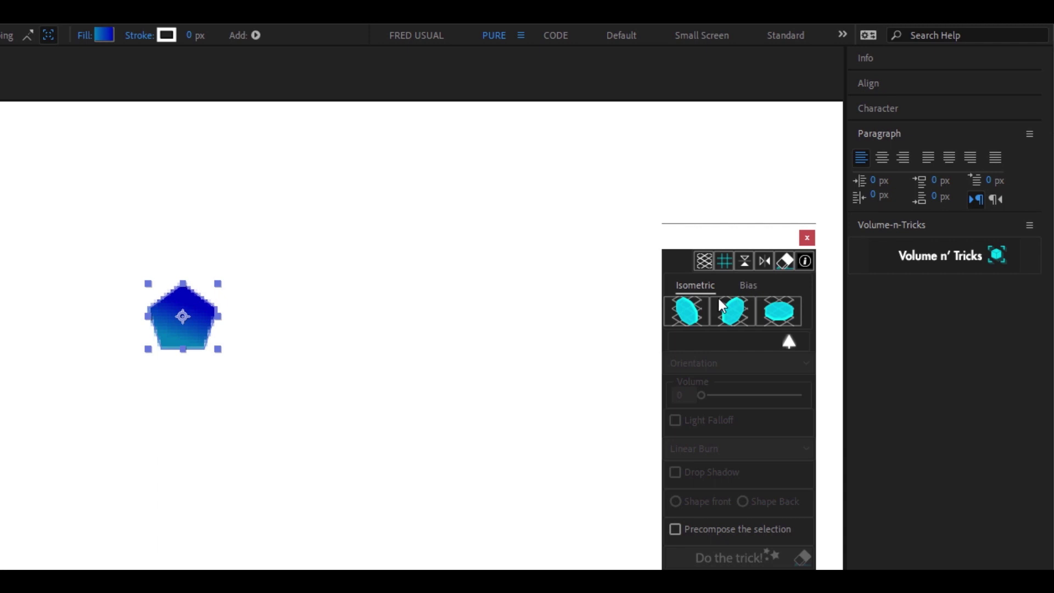
Choose the first isometric plane for the pentagon and set the orientation to → → →
left_click(691, 323)
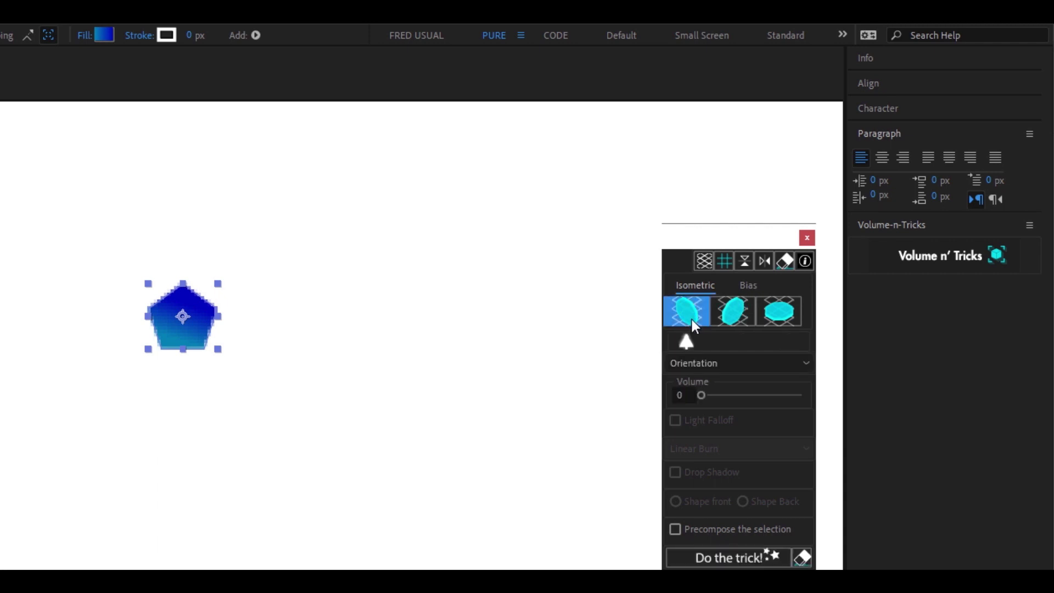
left_click(740, 313)
left_click(786, 321)
left_click(687, 319)
left_click(694, 370)
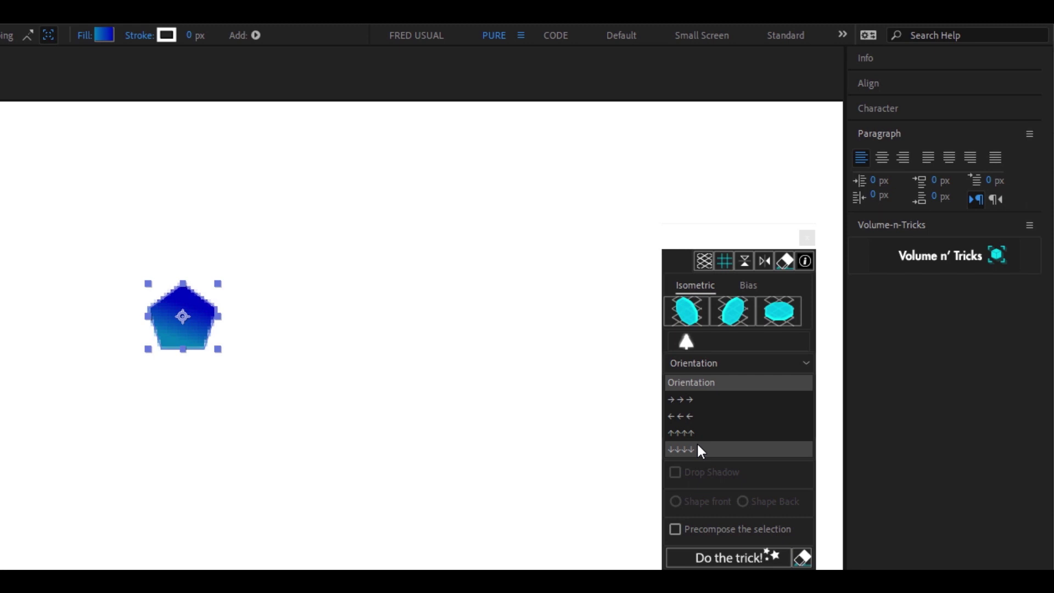
left_click(713, 397)
Set the Volume to 83 with Light Falloff enabled and apply the isometric extrusion to the pentagon
left_click_drag(716, 394, 718, 396)
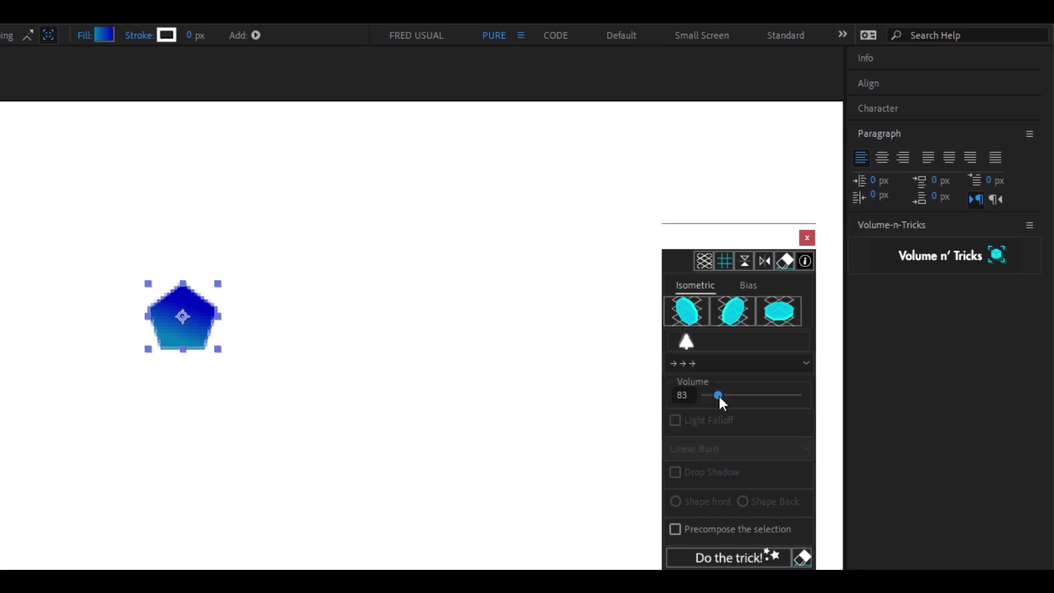
left_click(676, 420)
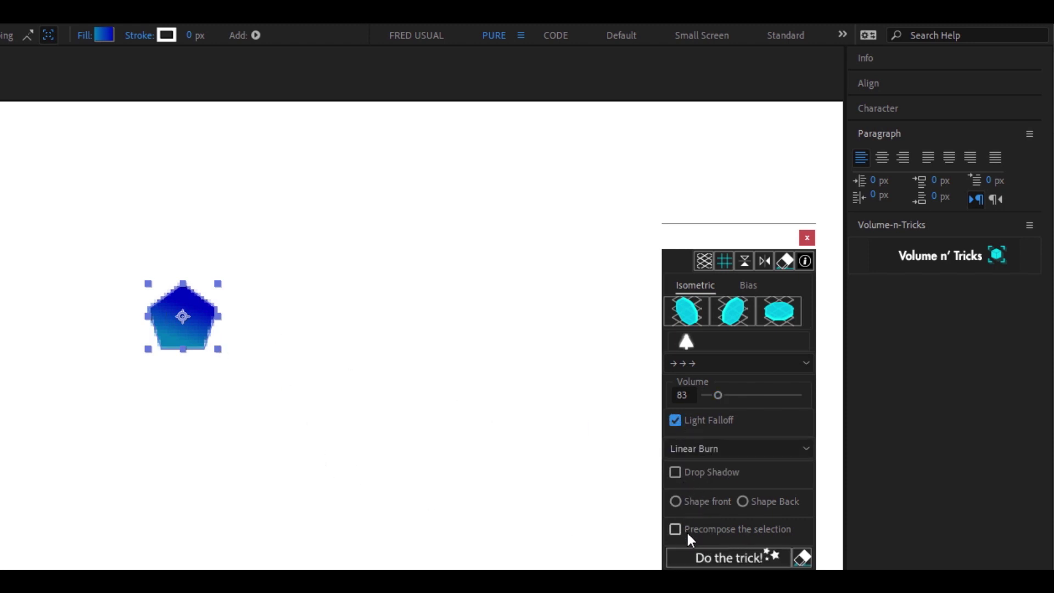
left_click(714, 558)
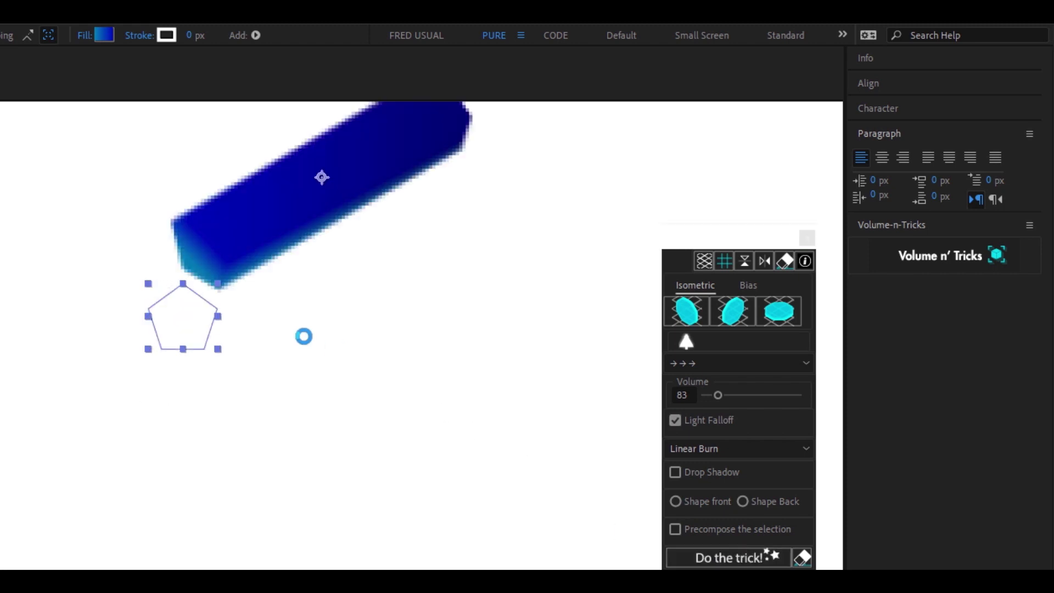
Move the extruded shape lower in the composition and inspect its edges at different magnifications
left_click_drag(193, 320, 140, 565)
left_click(292, 528)
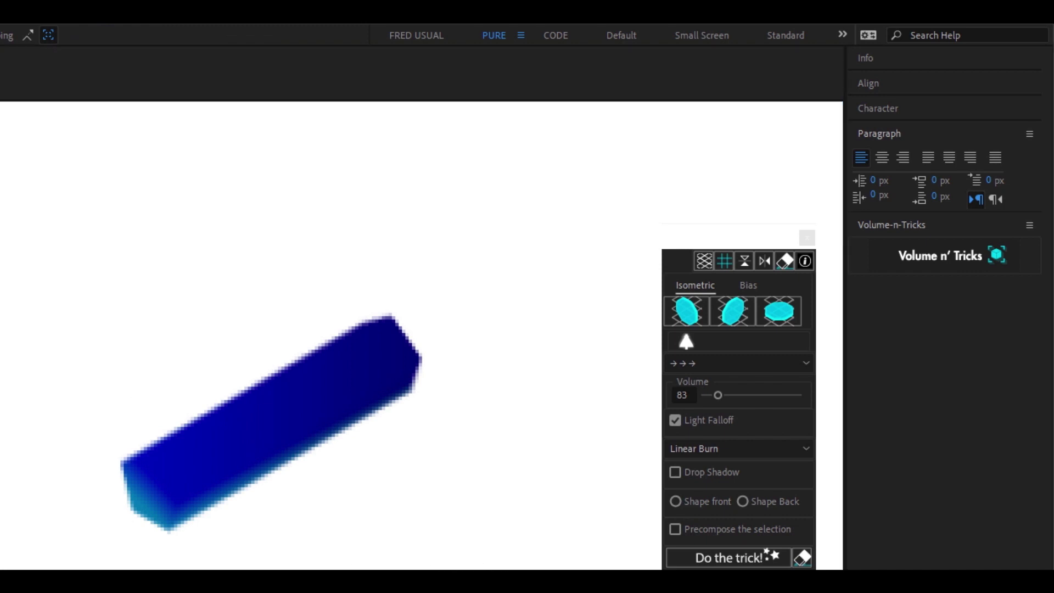
scroll(493, 508, "down", 2)
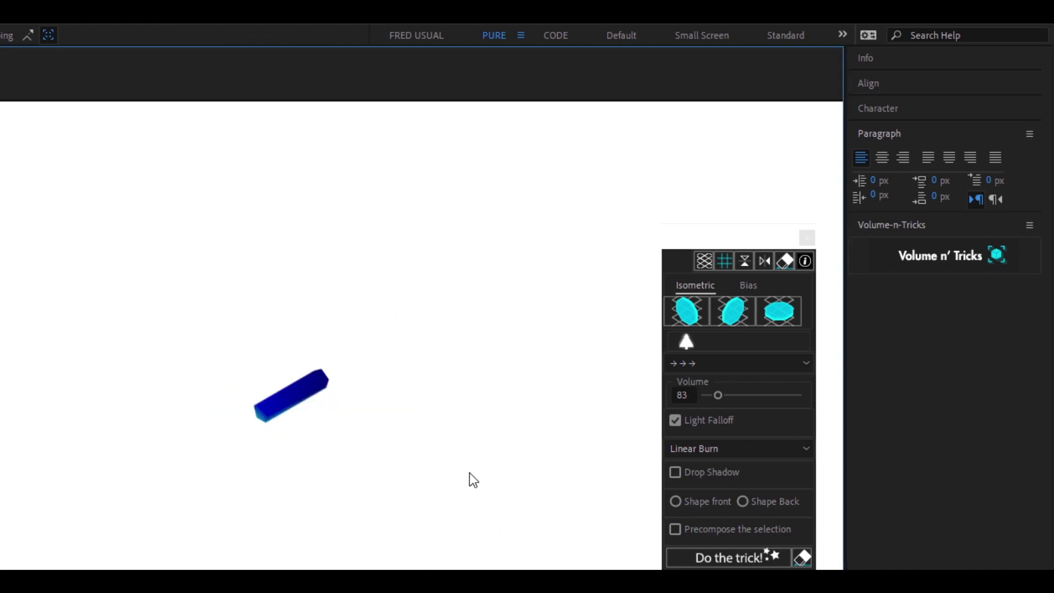
scroll(321, 419, "up", 3)
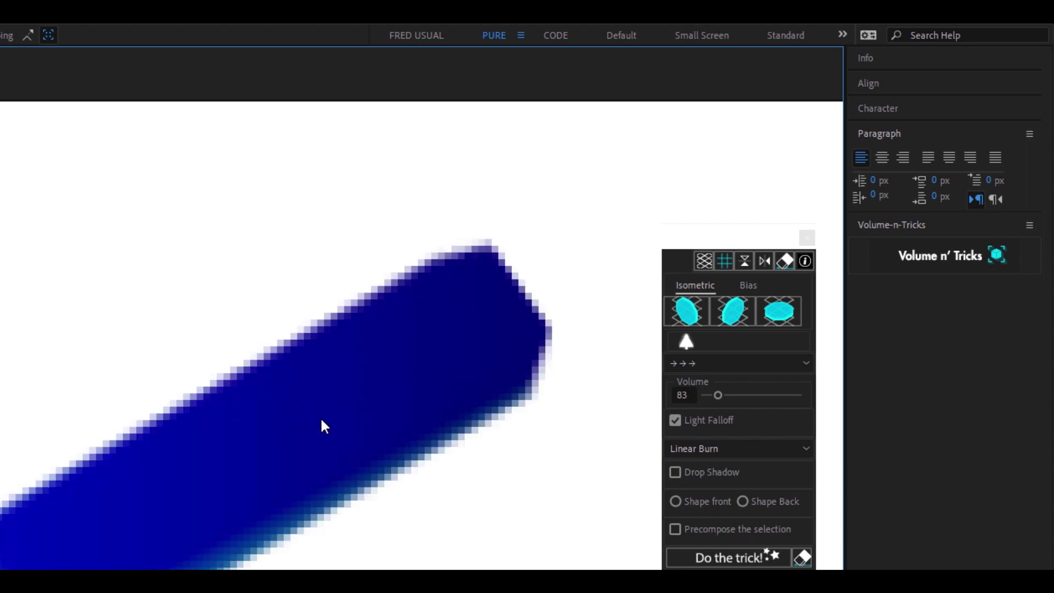
scroll(320, 417, "down", 1)
scroll(320, 417, "up", 1)
scroll(320, 417, "down", 1)
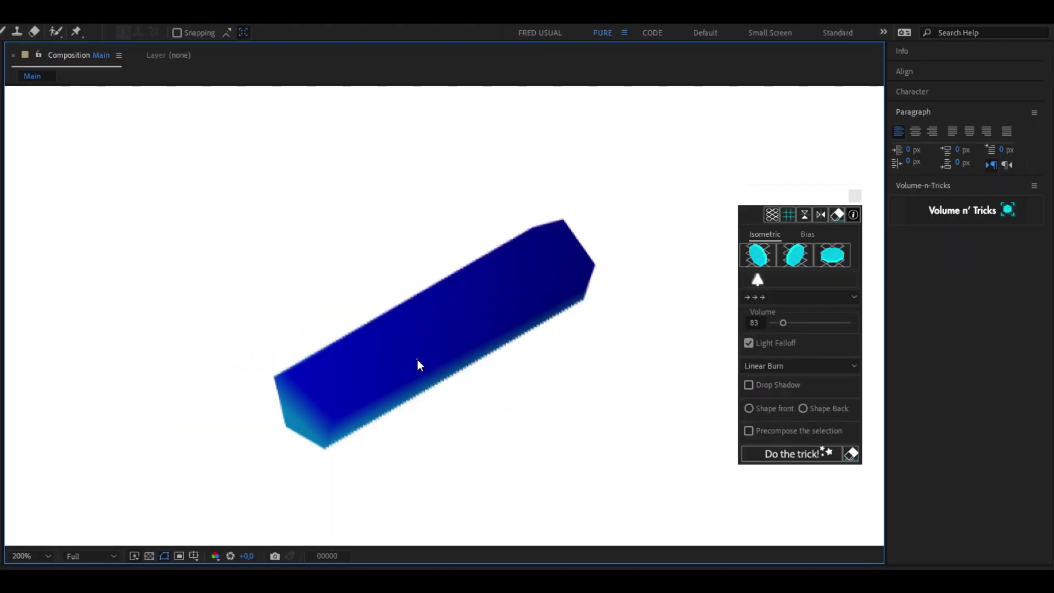
Select the extruded shape and set its stroke colour to a dark navy blue with hue 227°
left_click_drag(286, 478, 321, 484)
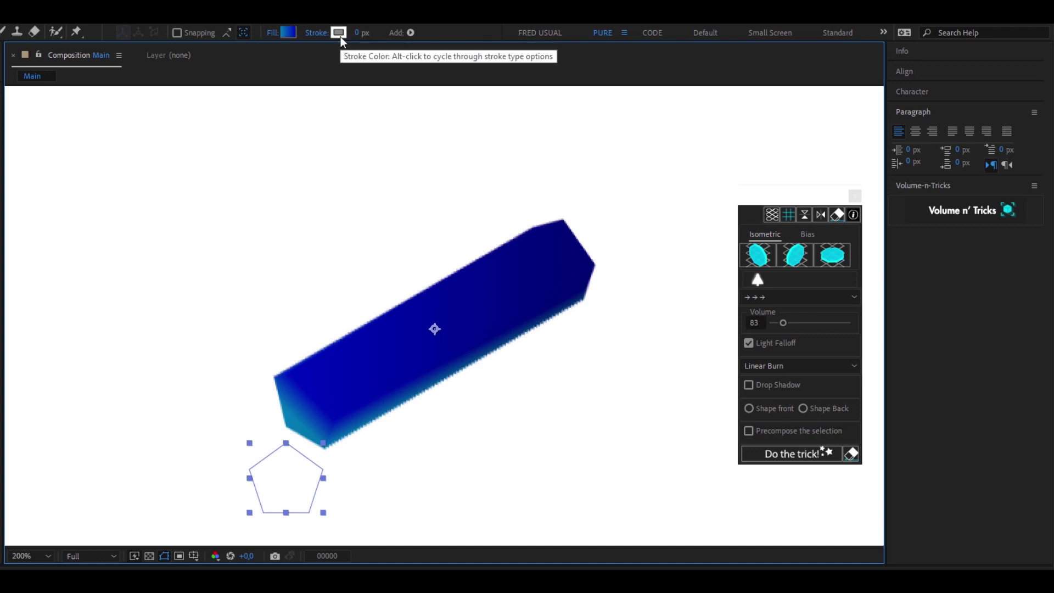
left_click(345, 37)
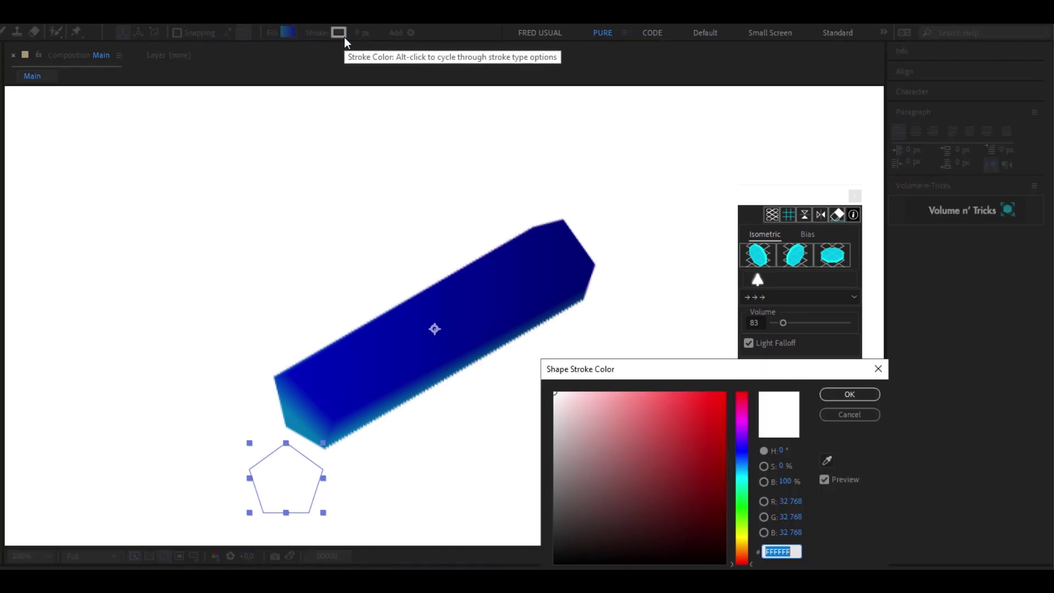
left_click(742, 455)
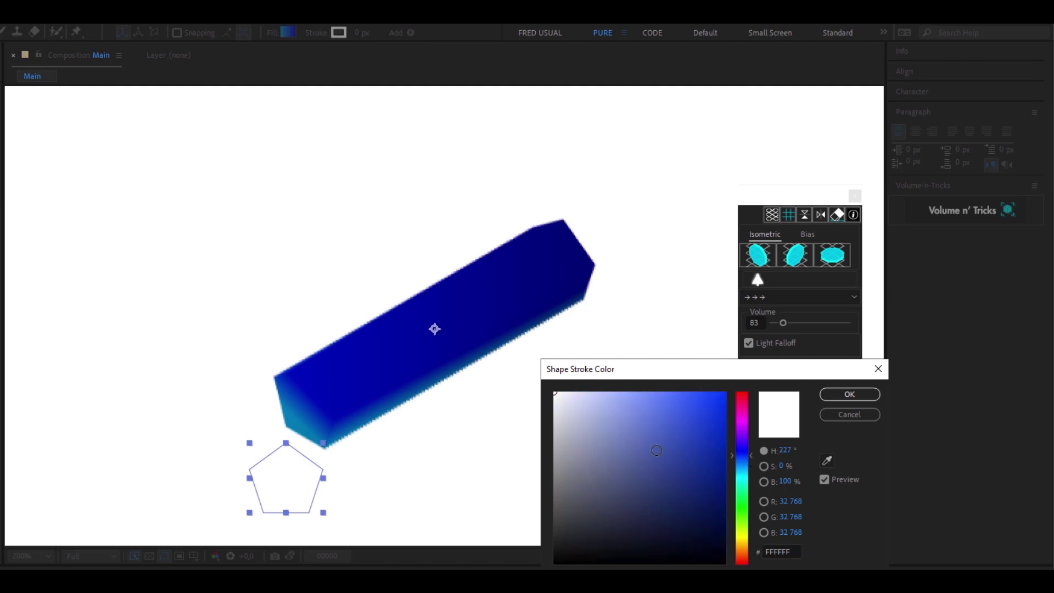
left_click(659, 467)
left_click_drag(659, 467, 695, 483)
left_click(844, 394)
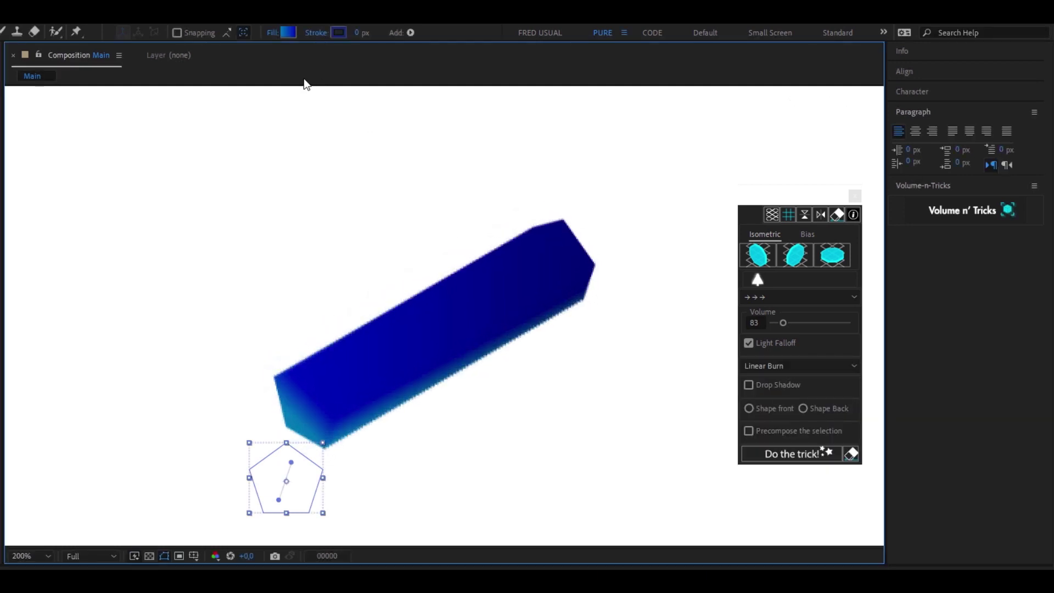
Set the extruded shape's stroke width to 1 px
left_click(357, 33)
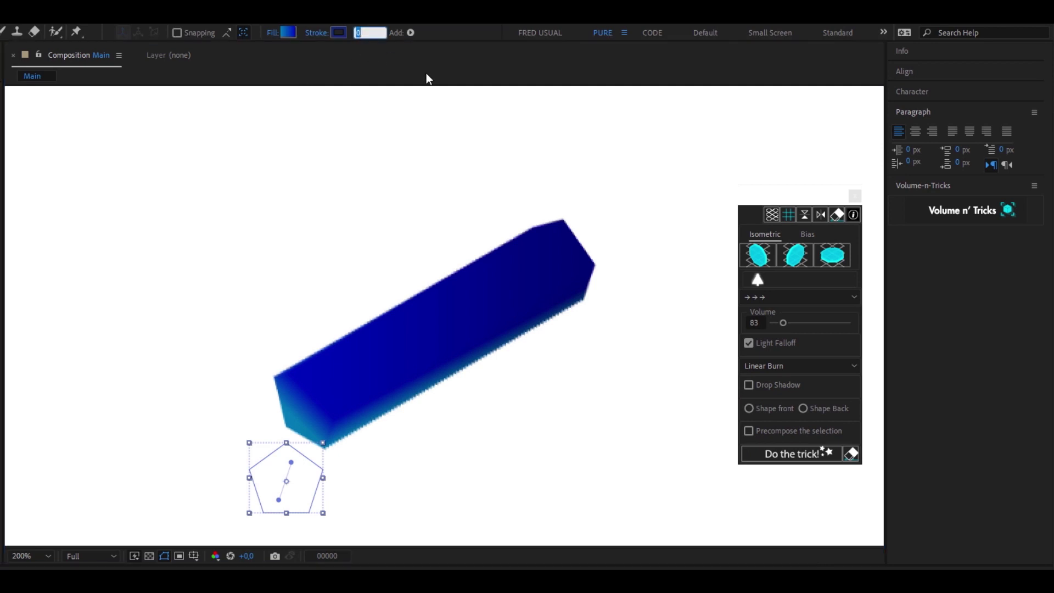
type("1")
key("Return")
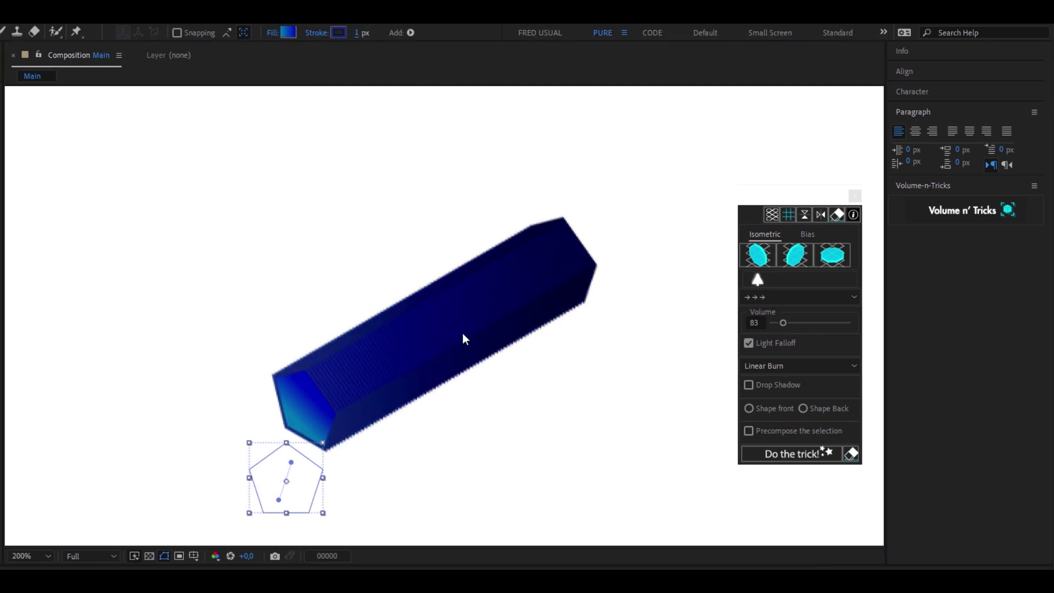
left_click(392, 437)
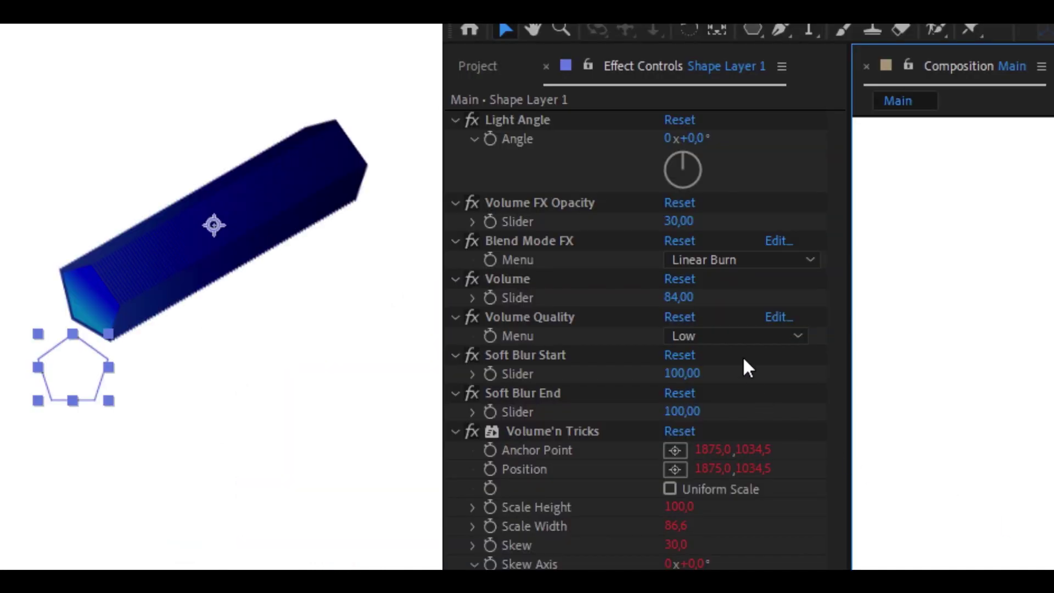
Set the Volume Quality of the extruded shape to Medium
left_click(569, 318)
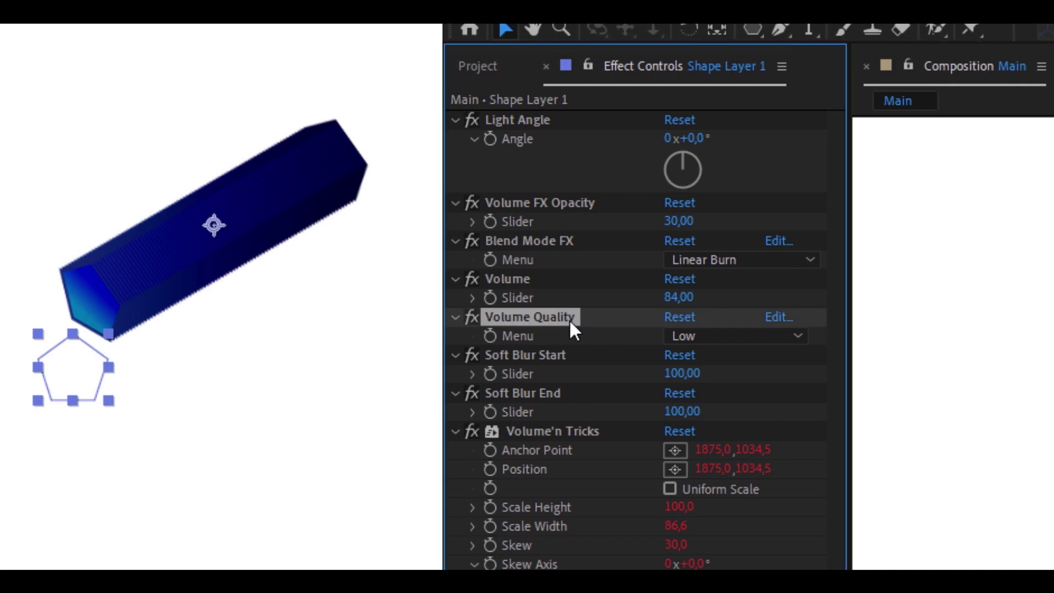
left_click(717, 332)
left_click(726, 386)
left_click(58, 373)
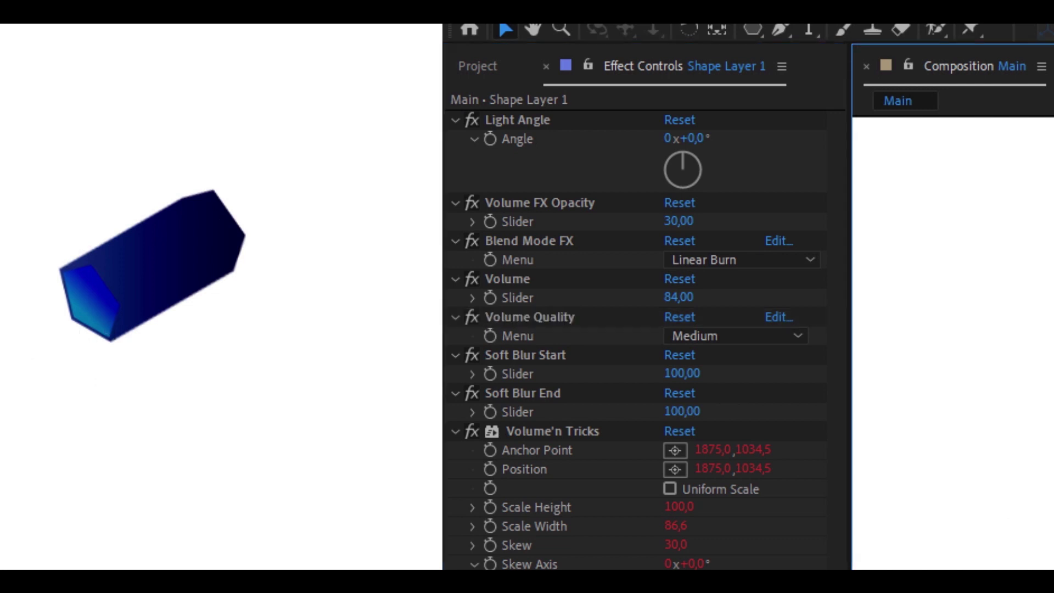
Enlarge the pentagon outline by its corner and move the whole extruded shape to the right
left_click(58, 370)
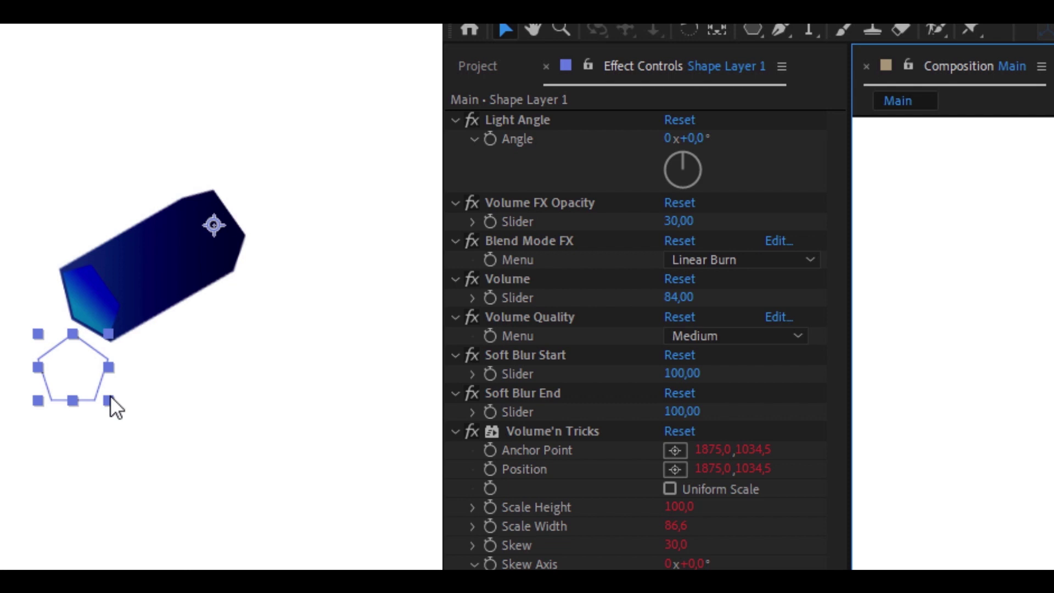
left_click_drag(109, 395, 169, 472)
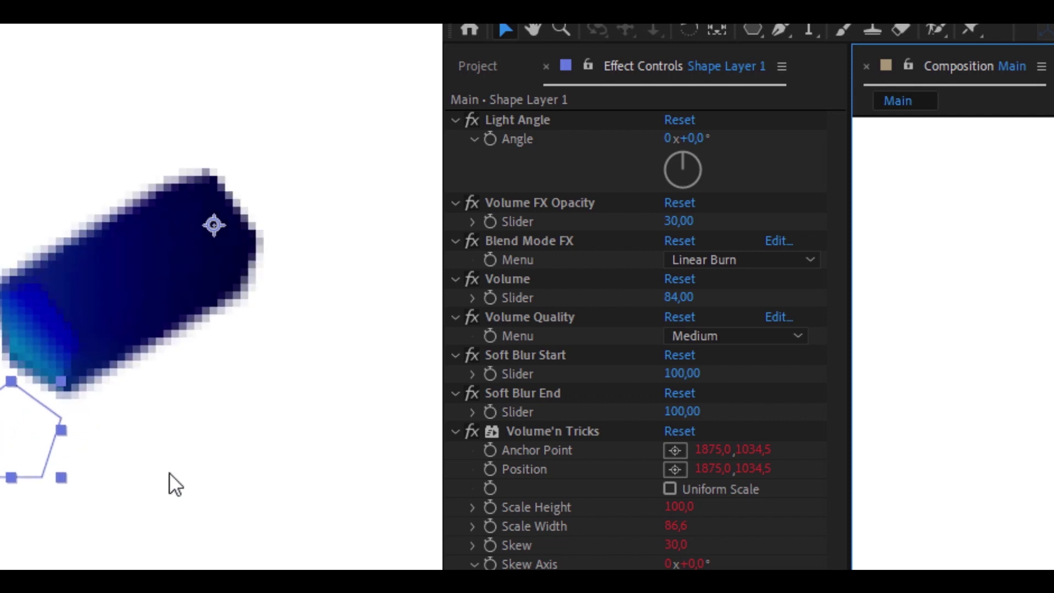
left_click(269, 437)
left_click_drag(23, 432, 144, 433)
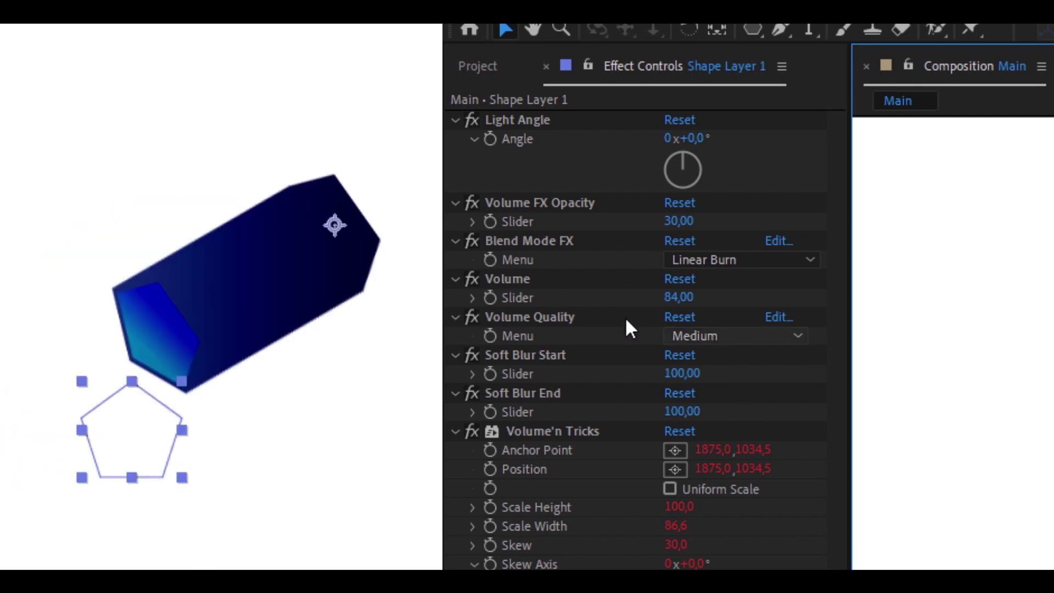
Keyframe the Volume effect's slider at 27 on frame 0 and at 92 on frame 29
left_click_drag(678, 305, 623, 308)
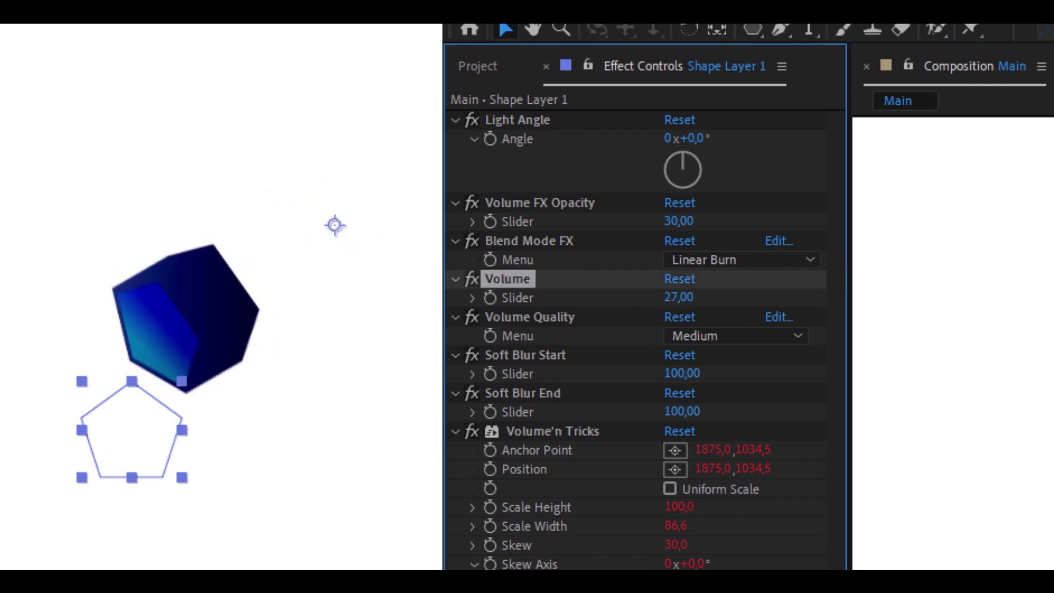
left_click(141, 465)
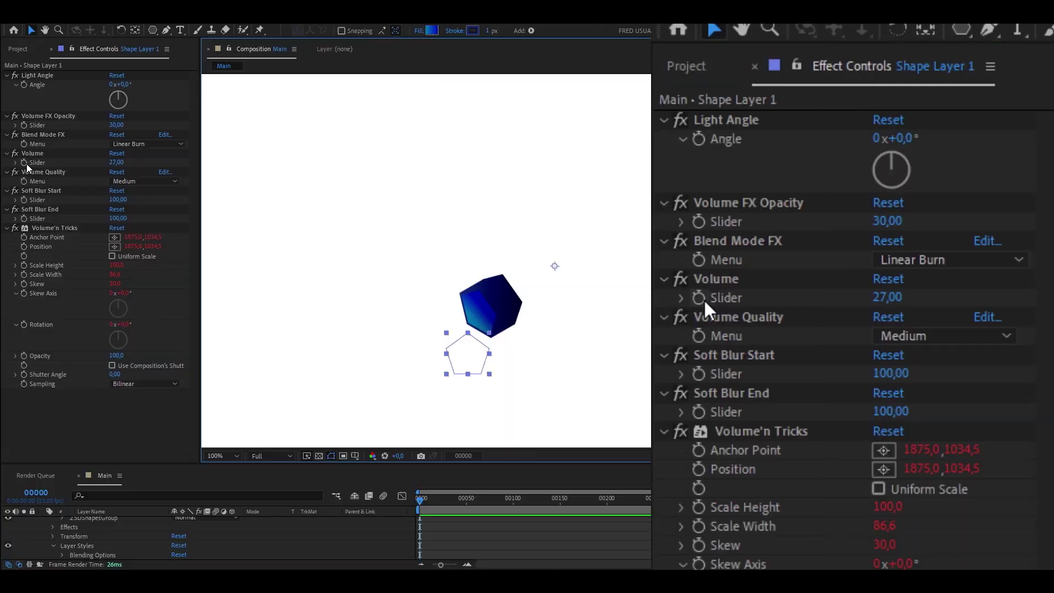
left_click(494, 299)
left_click_drag(424, 501, 446, 498)
left_click_drag(120, 164, 145, 164)
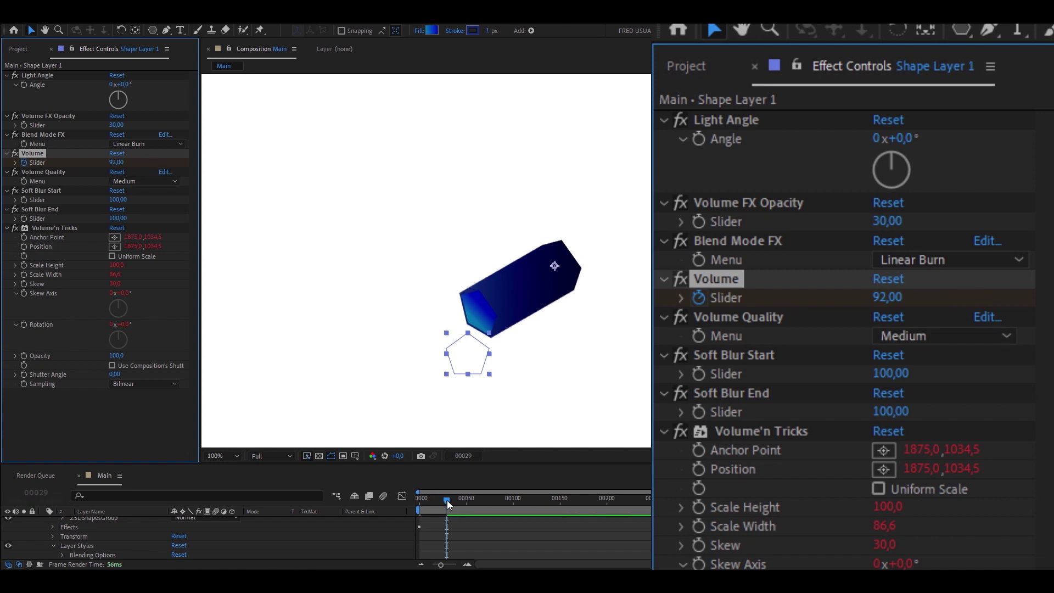
Add a Volume keyframe of 10 at frame 43 and play the animation from the start
left_click_drag(446, 499, 460, 501)
left_click(116, 163)
type("10")
key("Return")
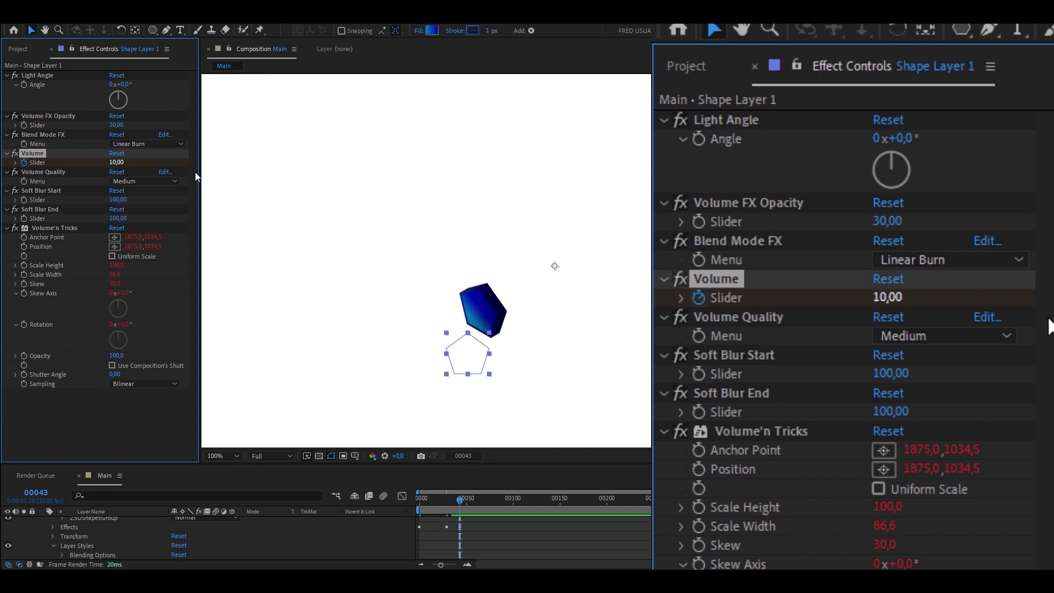
left_click_drag(458, 499, 396, 501)
key("space")
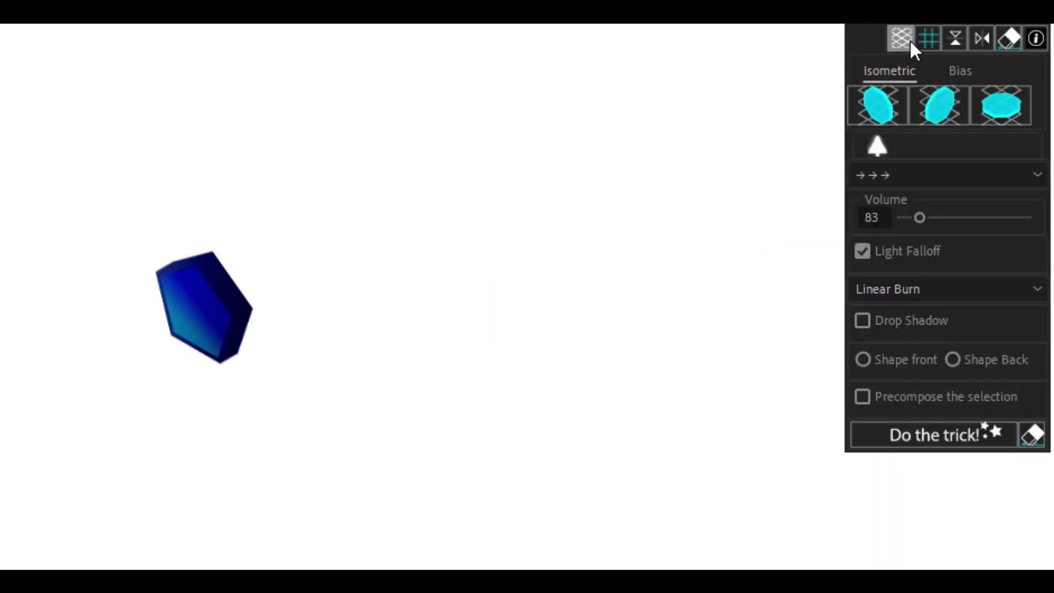
Add the isometric grid to the composition and reposition the extruded pentagon on its lines
left_click(901, 36)
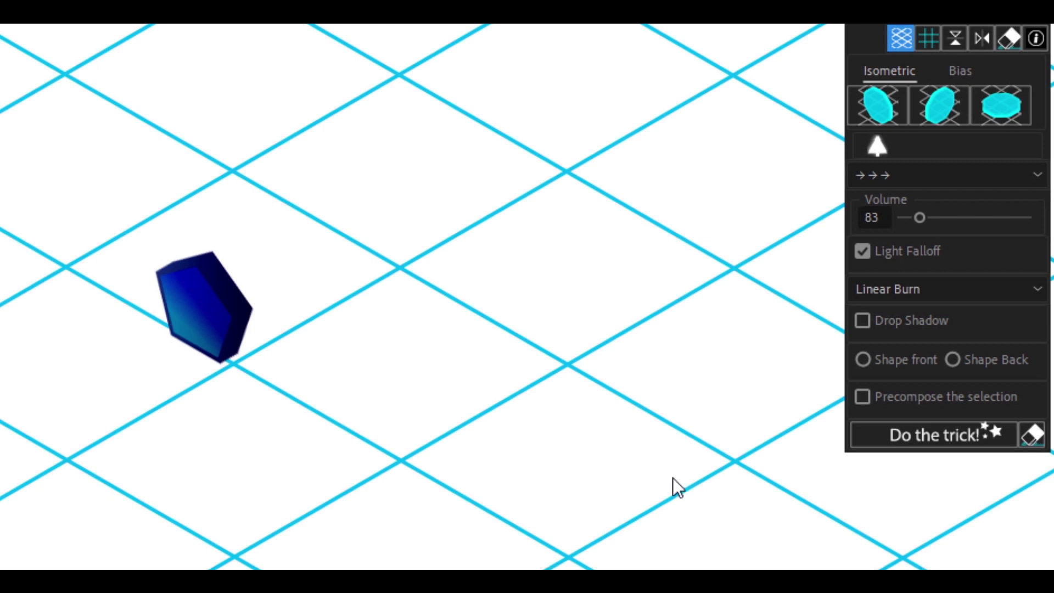
scroll(344, 429, "down", 2)
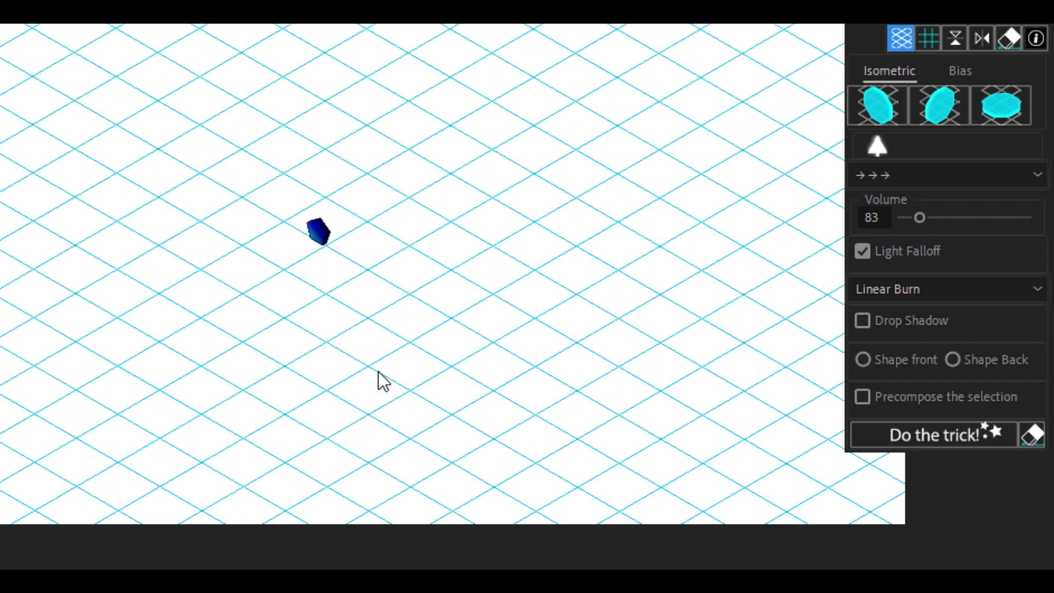
scroll(416, 328, "up", 3)
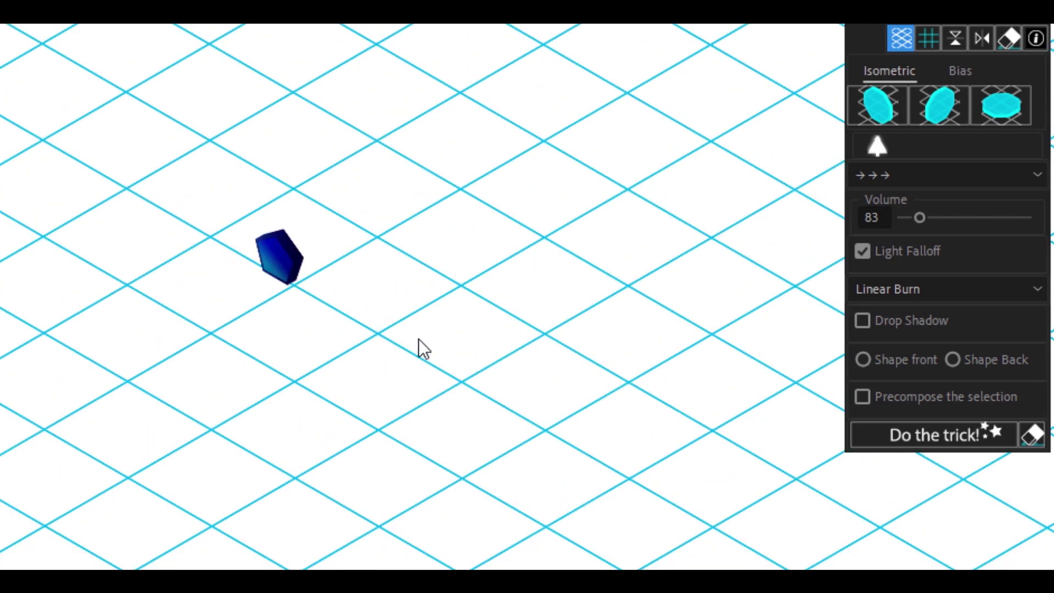
scroll(418, 338, "up", 3)
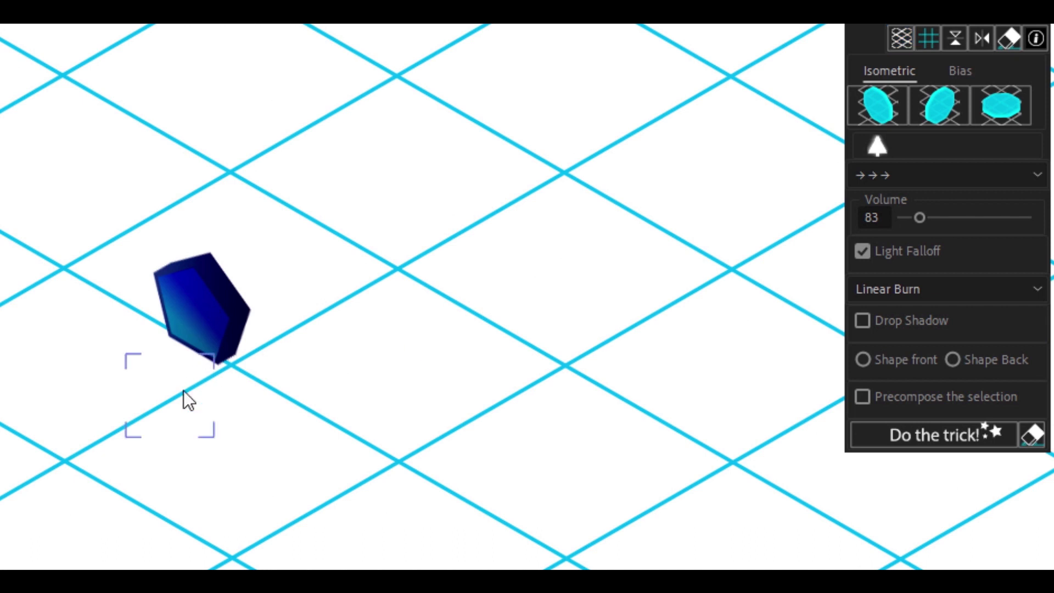
left_click_drag(183, 390, 212, 364)
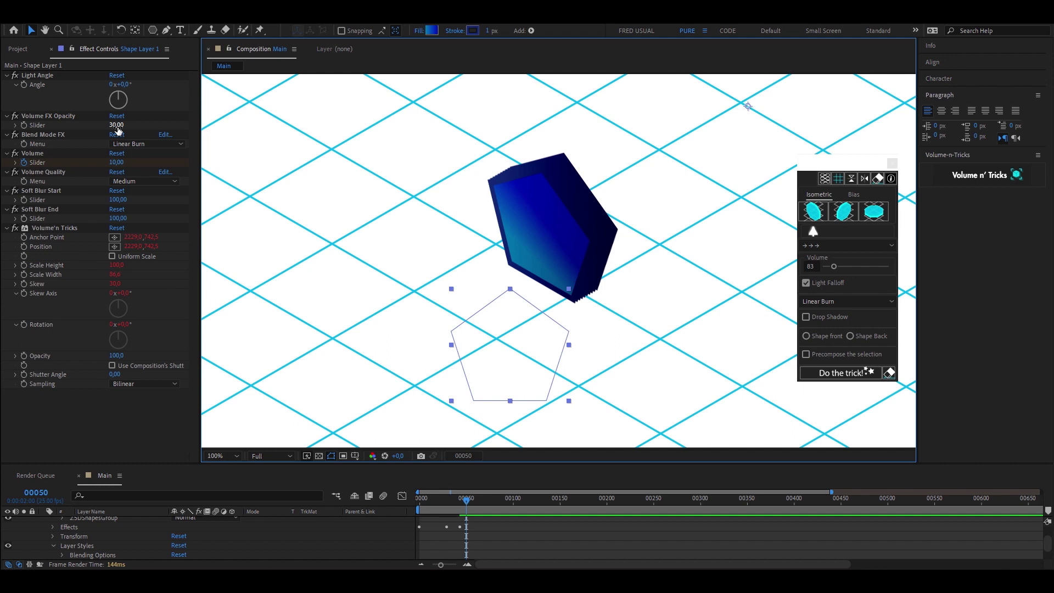
Set the extruded pentagon's Light Angle to -45° and its Blend Mode FX to Color Dodge
left_click(123, 85)
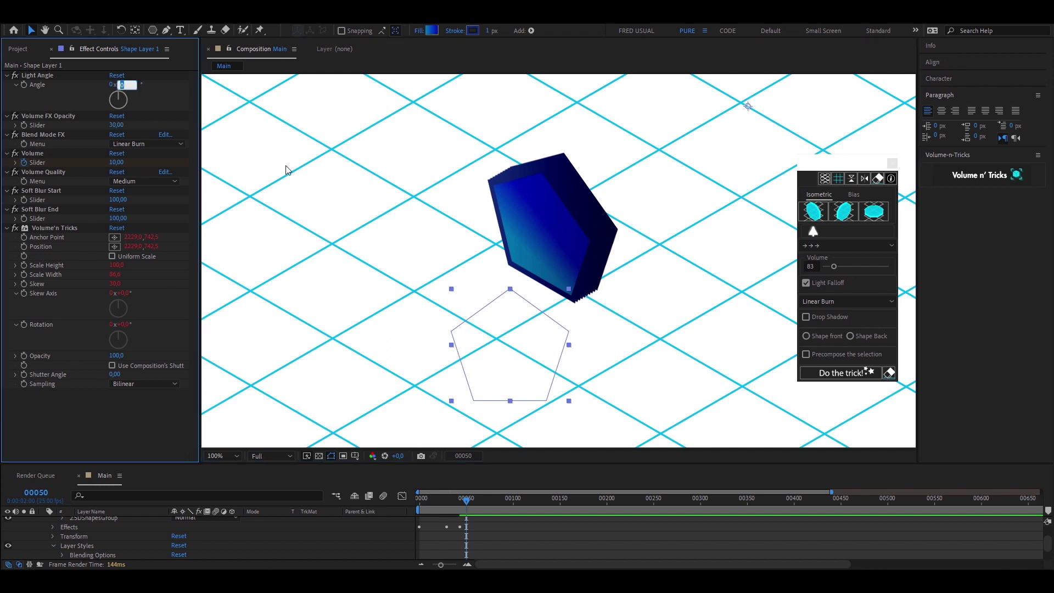
type("-45")
key("Return")
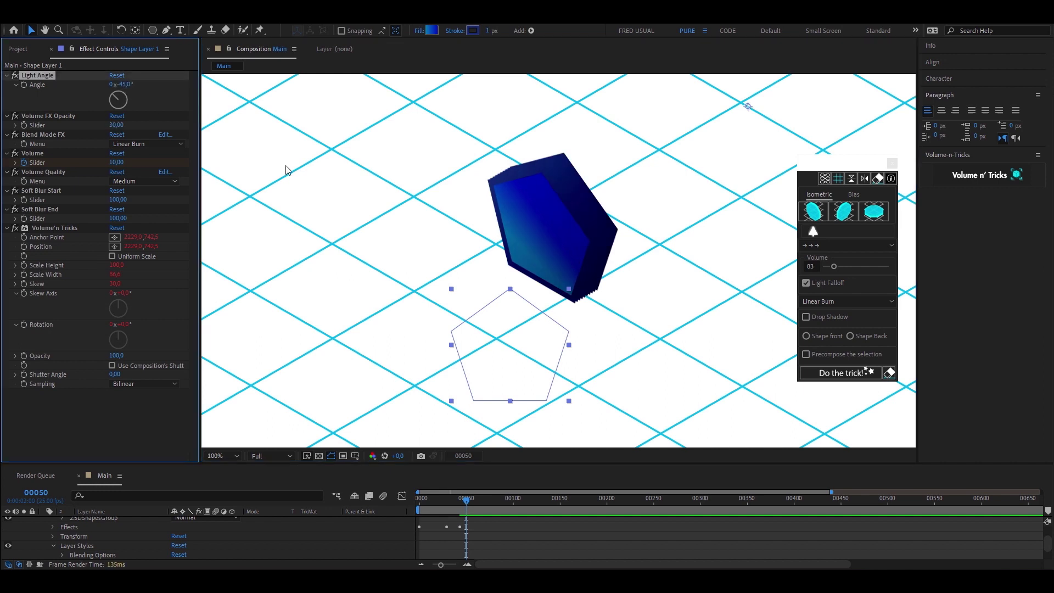
left_click(157, 144)
left_click(161, 292)
left_click(625, 287)
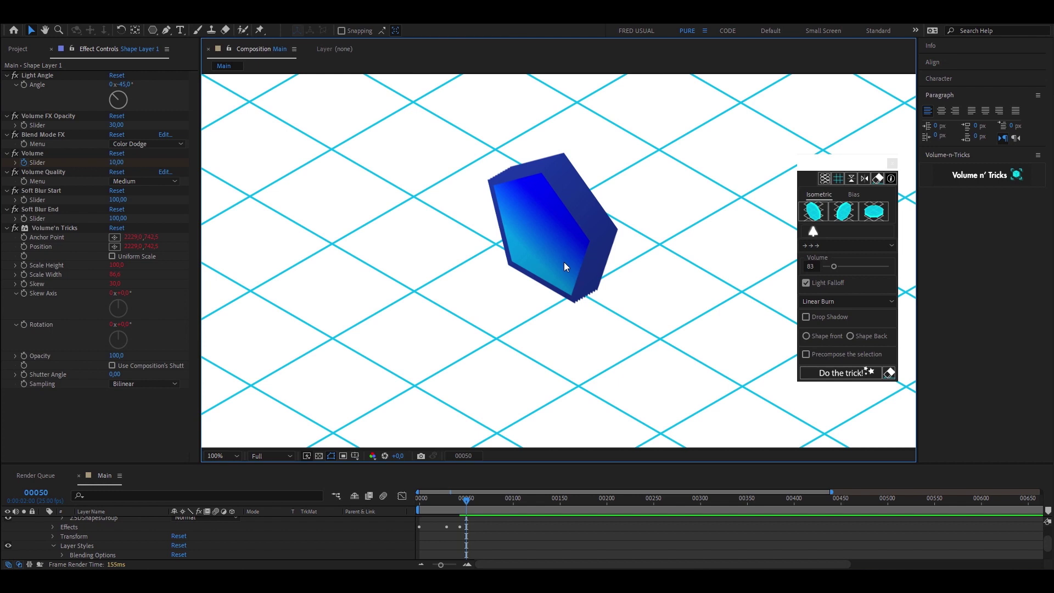
Move the extruded pentagon farther right on the grid, collapse its layer's properties and clear the layer selection
left_click(511, 315)
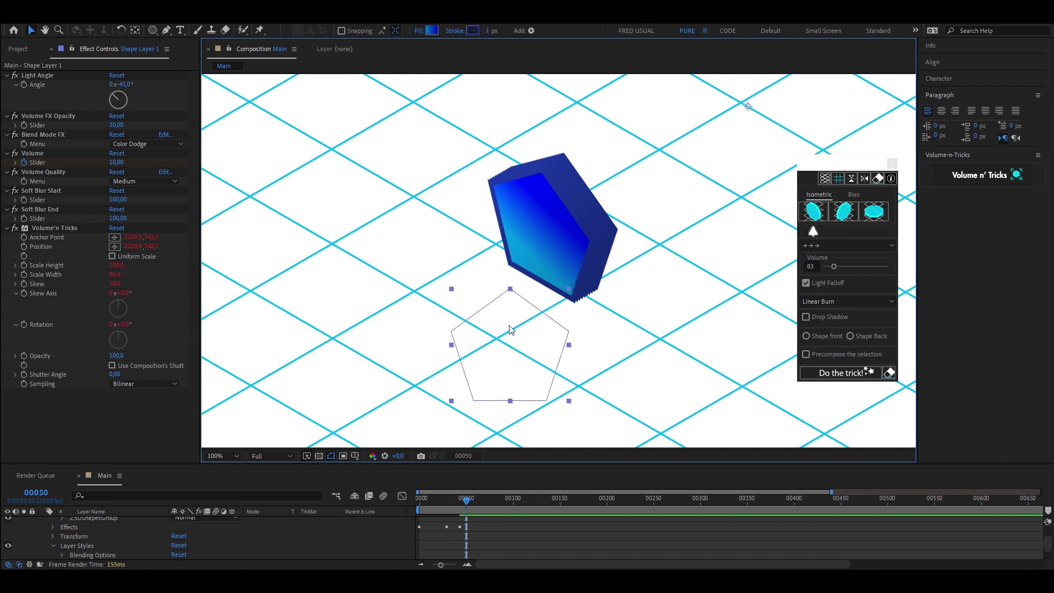
scroll(510, 329, "down", 4)
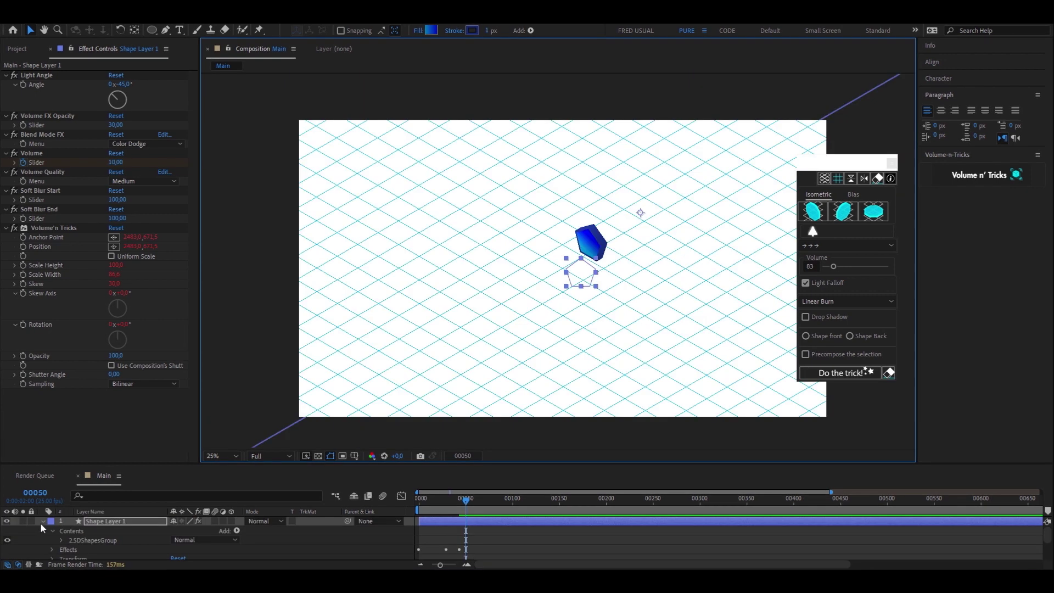
left_click(44, 522)
left_click(131, 536)
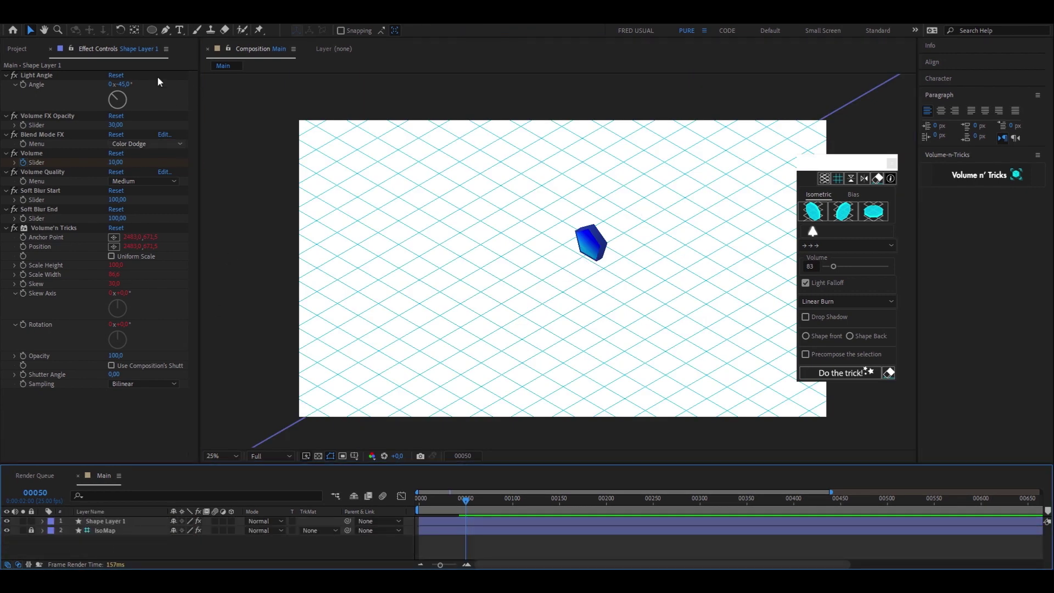
Draw a circle on a new shape layer left of the pentagon and make its gradient's starting color red
left_click(151, 30)
mouse_move(435, 224)
left_mouse_down()
mouse_move(535, 321)
mouse_move(521, 308)
mouse_move(527, 315)
left_mouse_up()
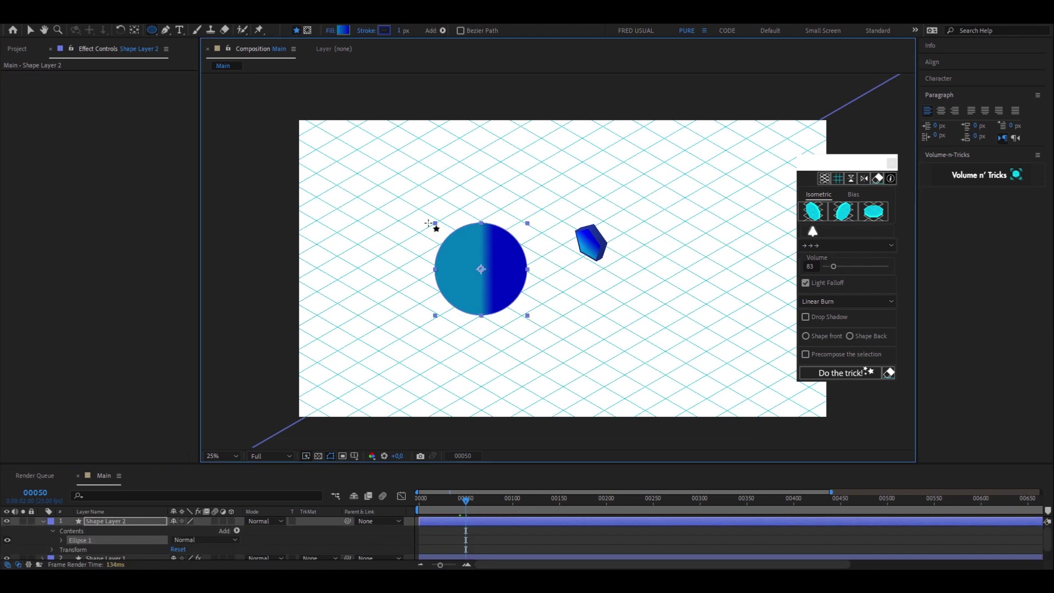
left_click(343, 30)
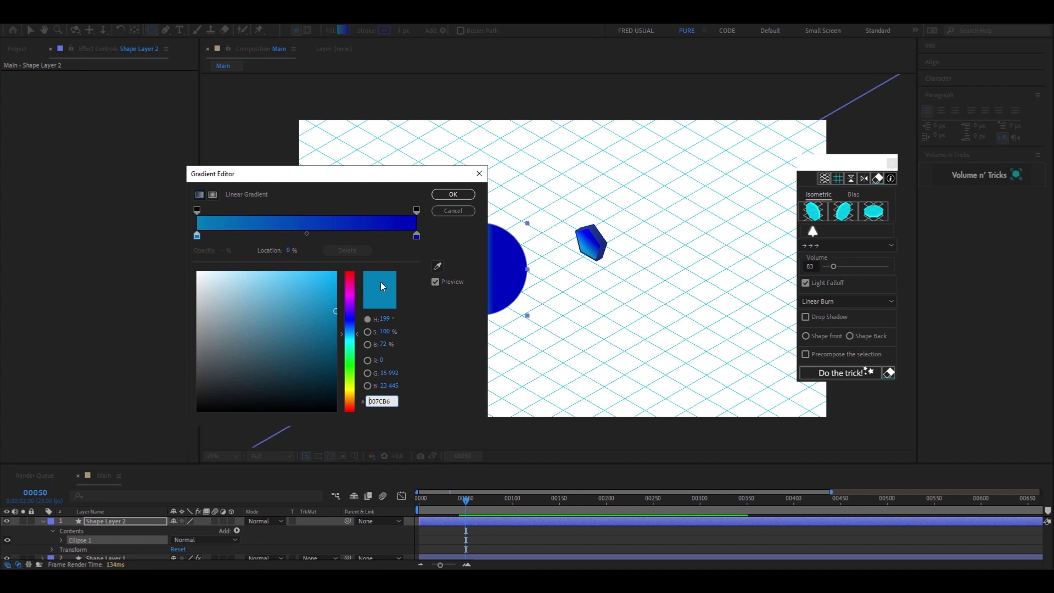
left_click(348, 279)
left_click(336, 273)
left_click(452, 194)
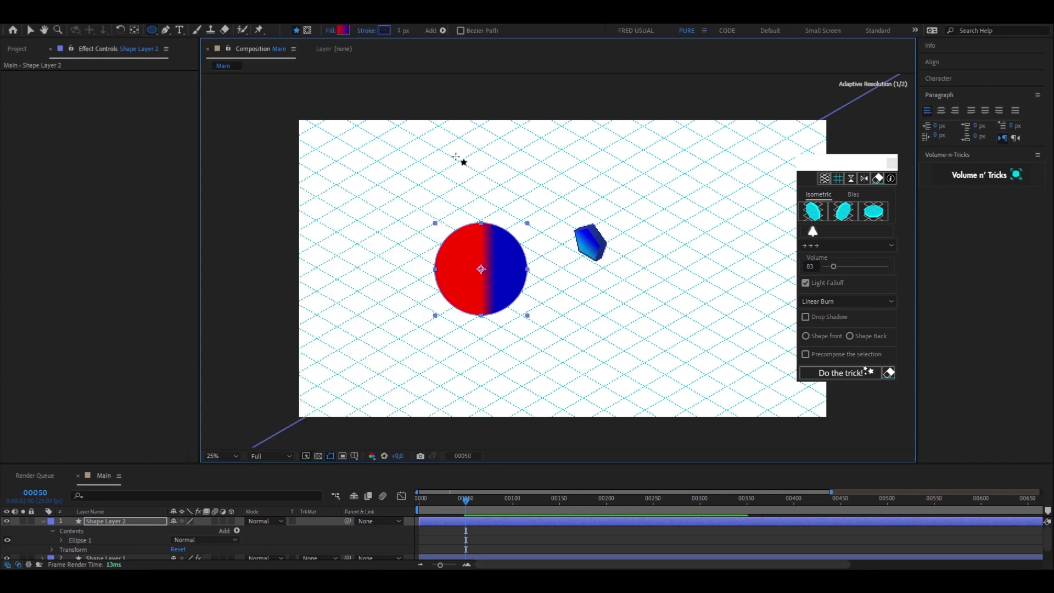
Give the circle a solid magenta fill and a pink stroke in place of the blue one
left_click(342, 30, "alt")
left_click(384, 30)
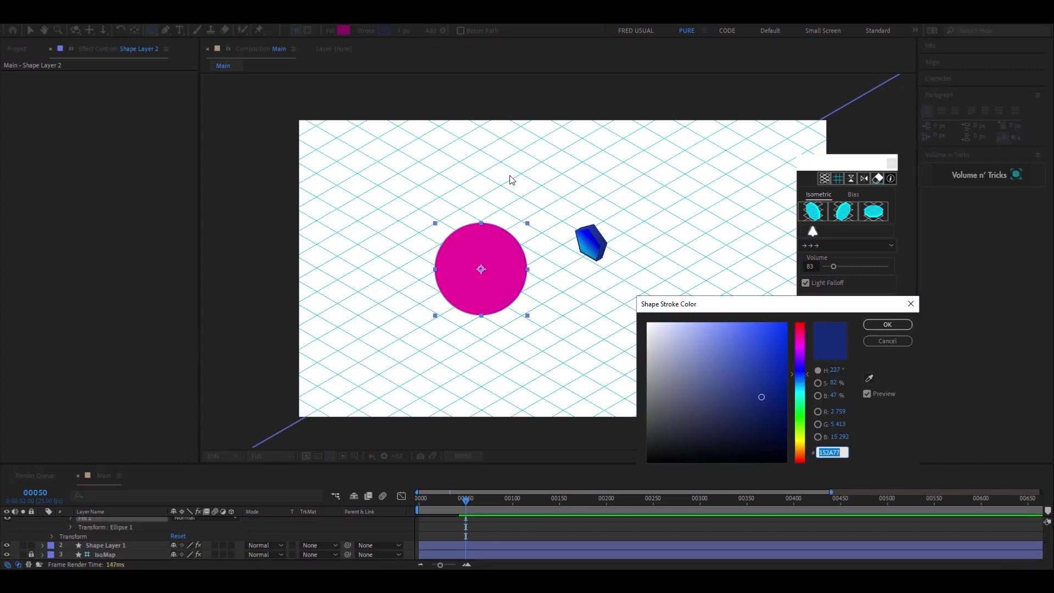
left_click(801, 334)
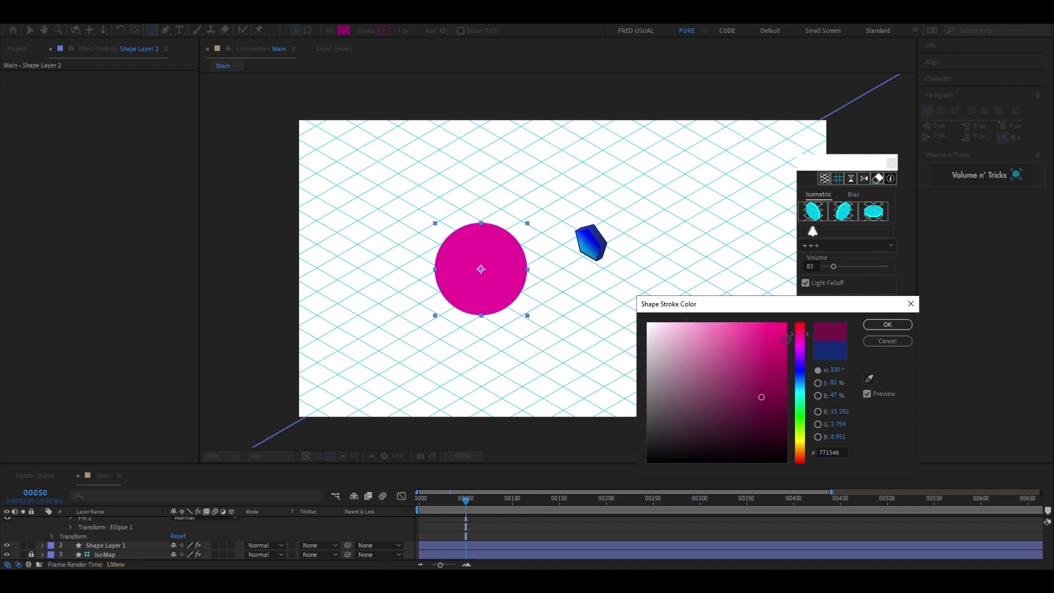
left_click_drag(785, 343, 792, 346)
left_click(887, 324)
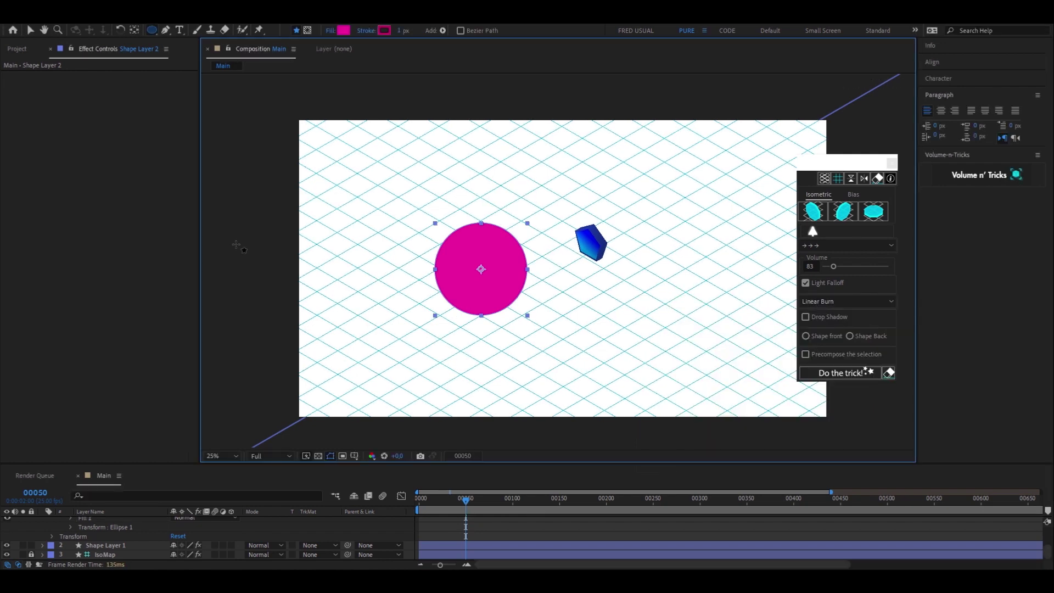
Extrude the circle on the horizontal isometric plane with Volume 150, Multiply blending, Light Falloff and Drop Shadow enabled
left_click(30, 30)
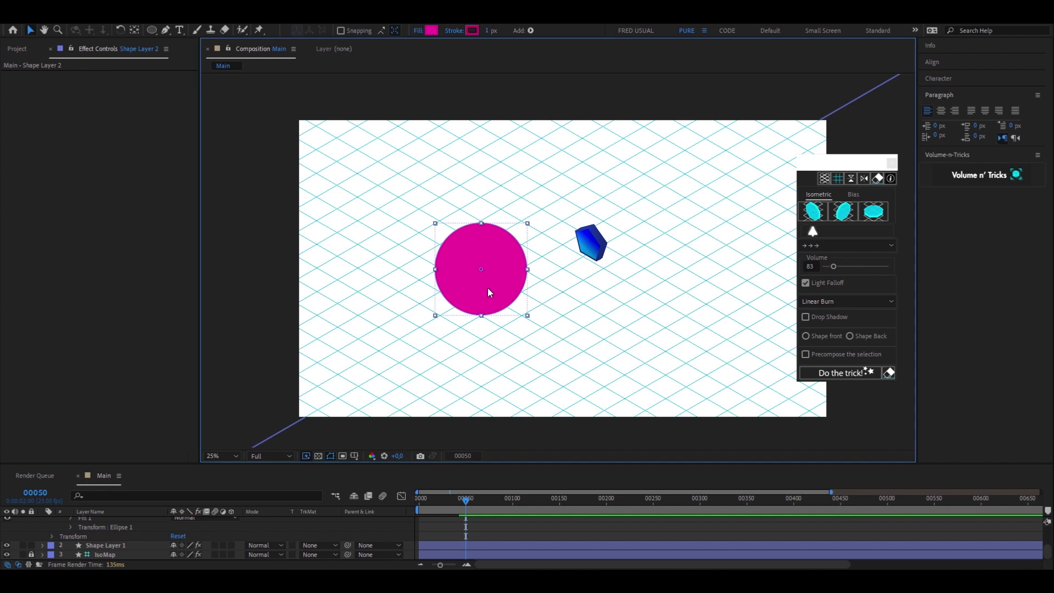
left_click(873, 213)
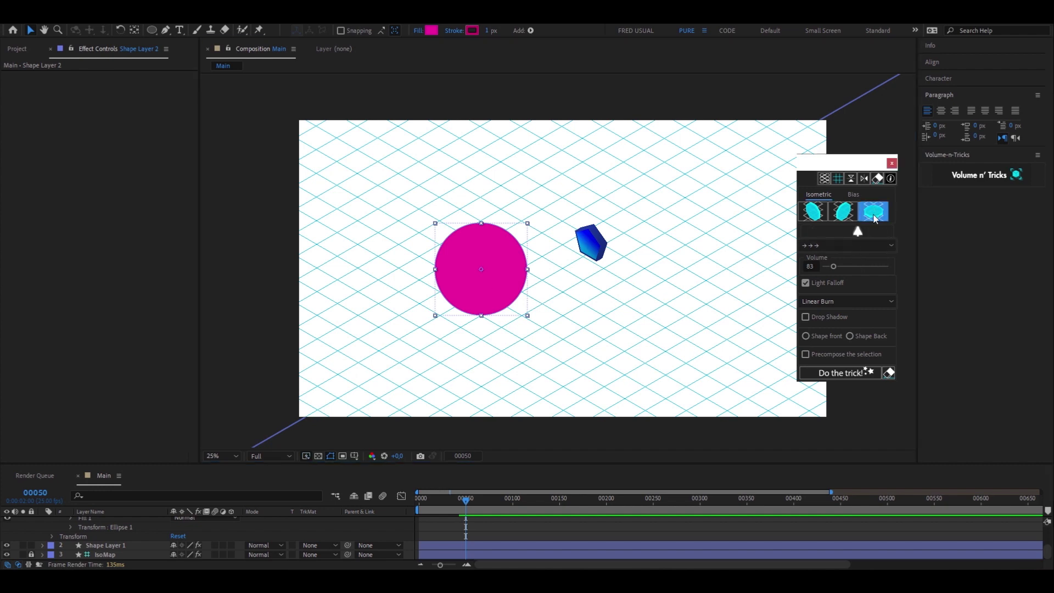
left_click(835, 268)
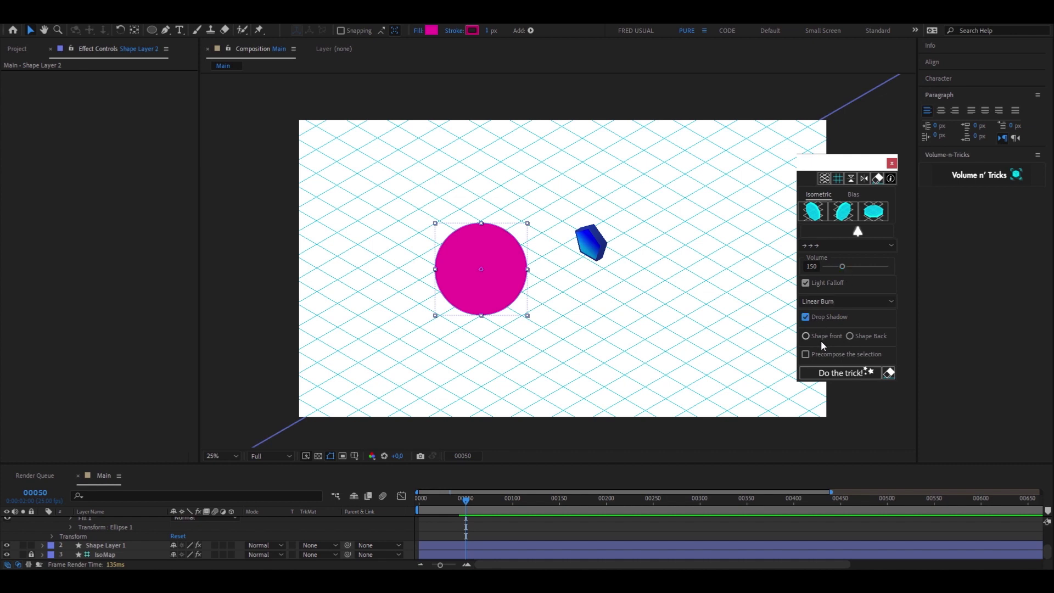
left_click(835, 303)
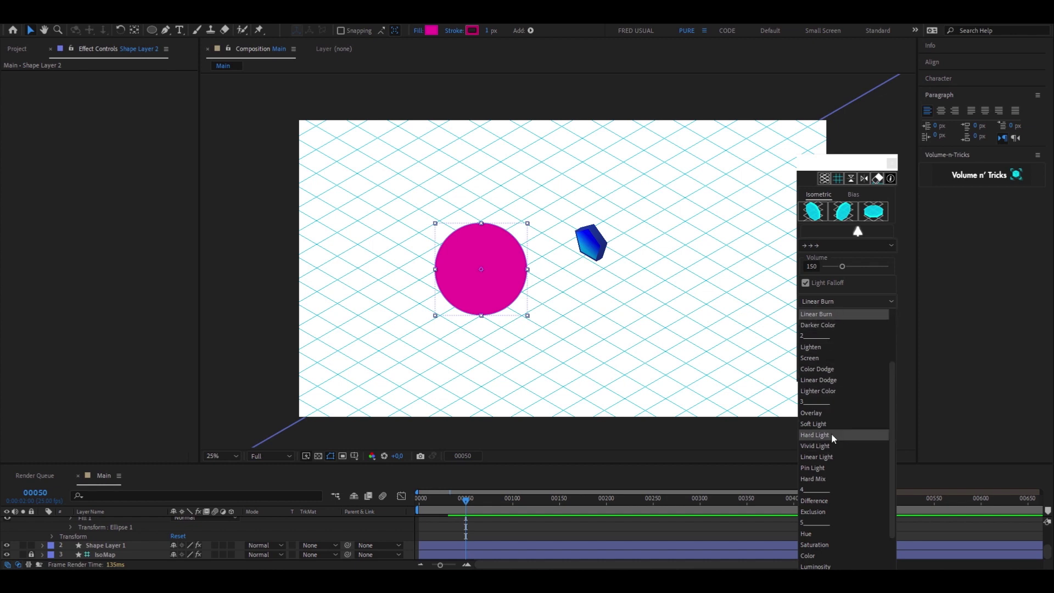
scroll(844, 339, "up", 3)
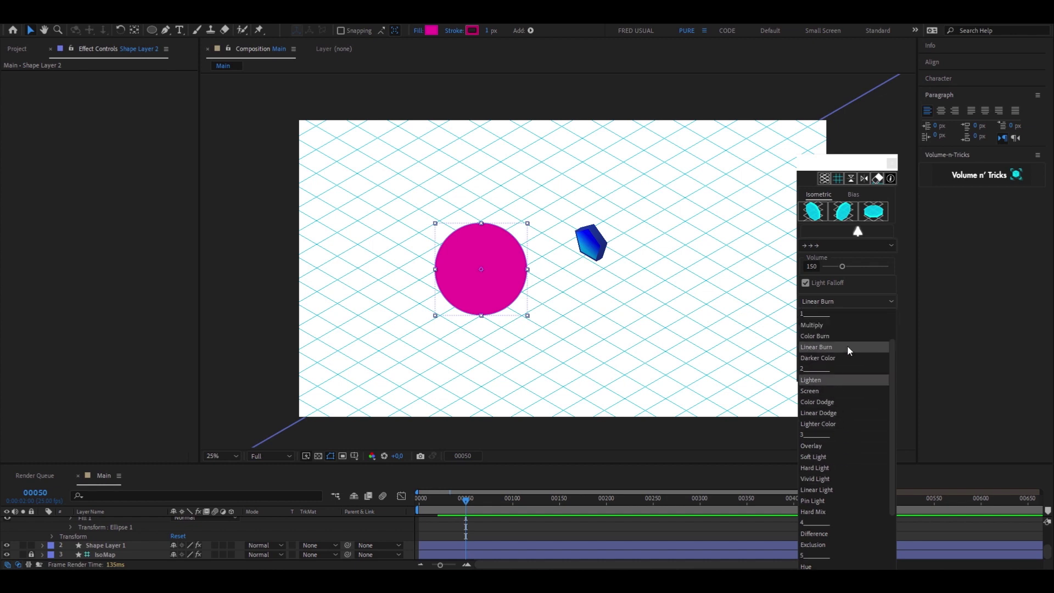
scroll(855, 396, "up", 1)
left_click(833, 371)
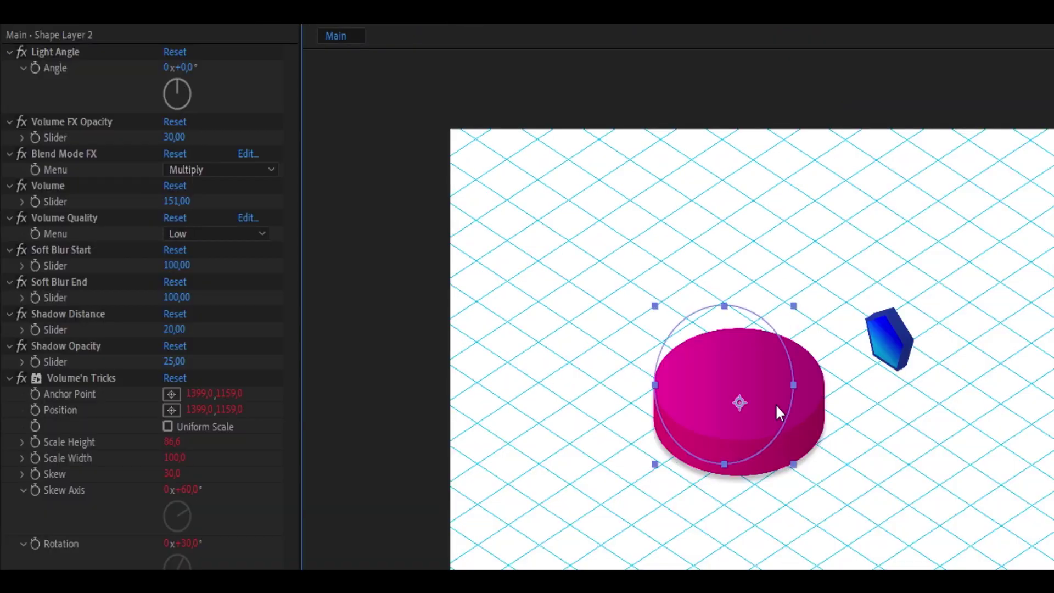
Move the extruded magenta disc farther left of the pentagon and set its Volume Quality to High
left_click_drag(518, 289, 478, 278)
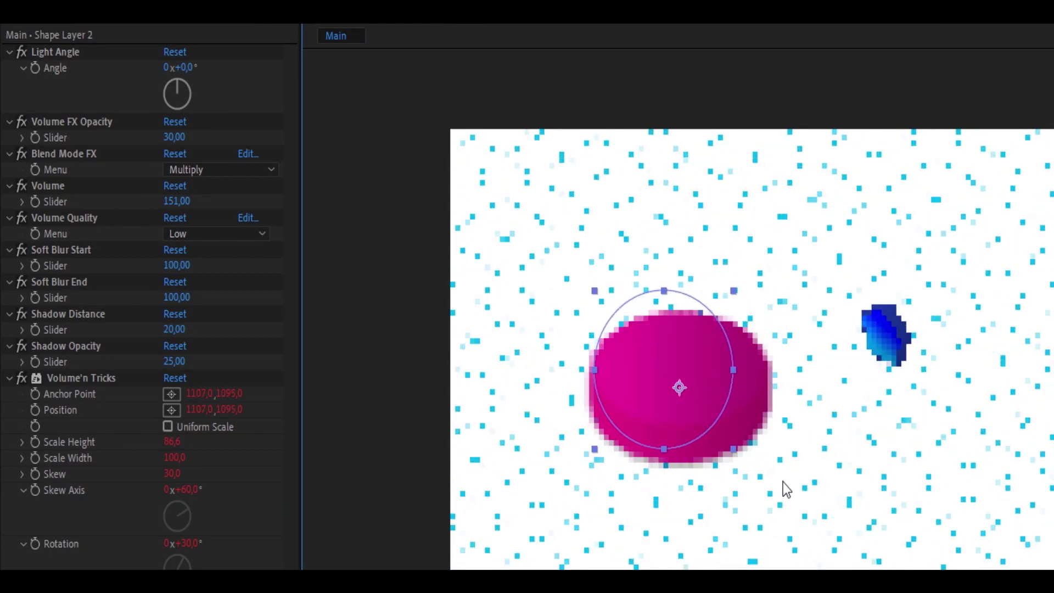
left_click(791, 497)
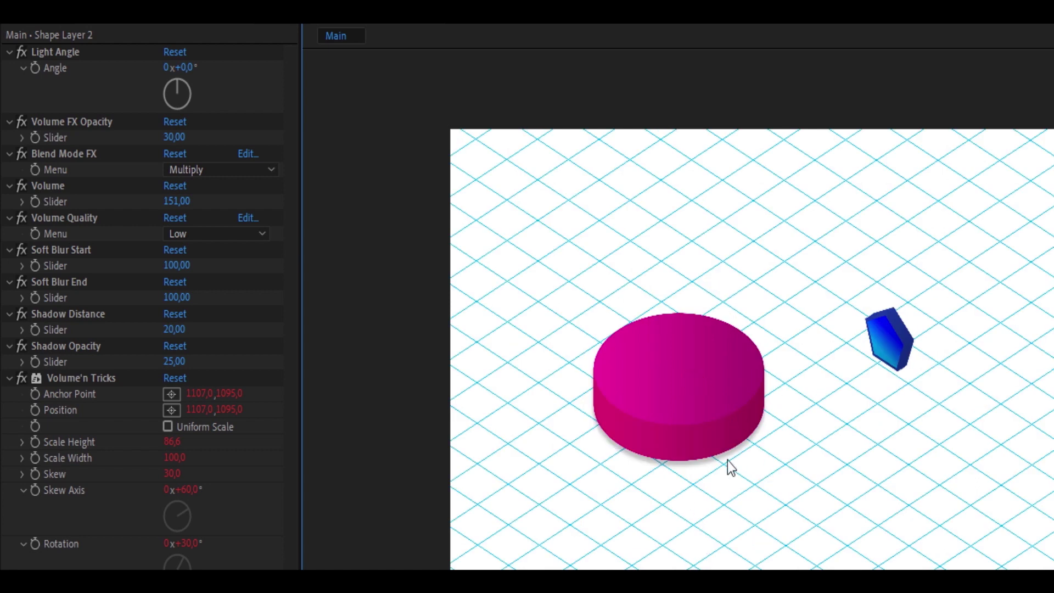
scroll(687, 463, "up", 2)
scroll(687, 463, "up", 1)
scroll(687, 463, "down", 2)
scroll(687, 463, "up", 1)
left_click(540, 375)
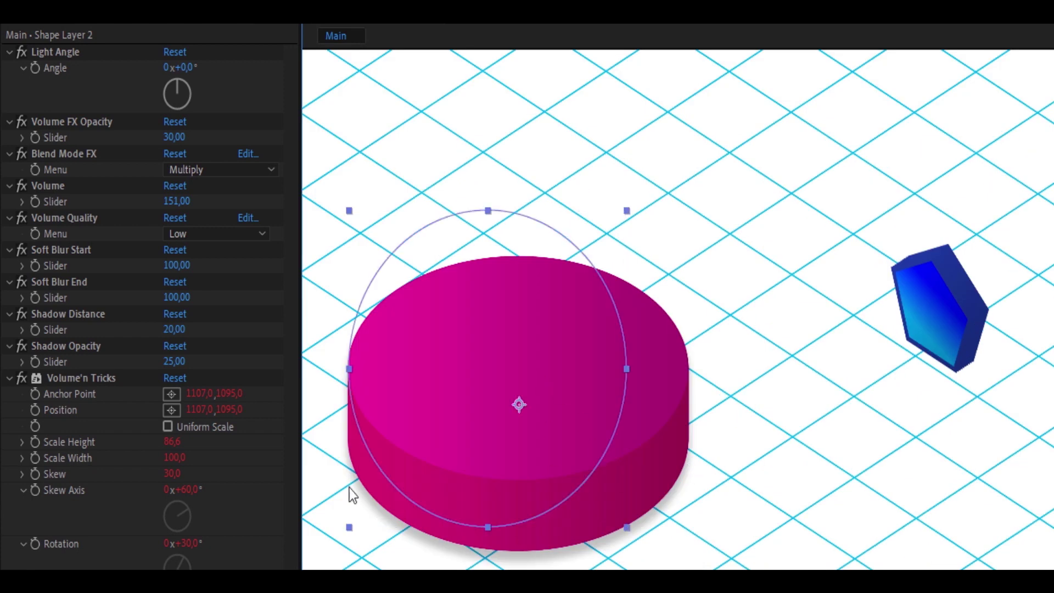
left_click(203, 233)
left_click(212, 300)
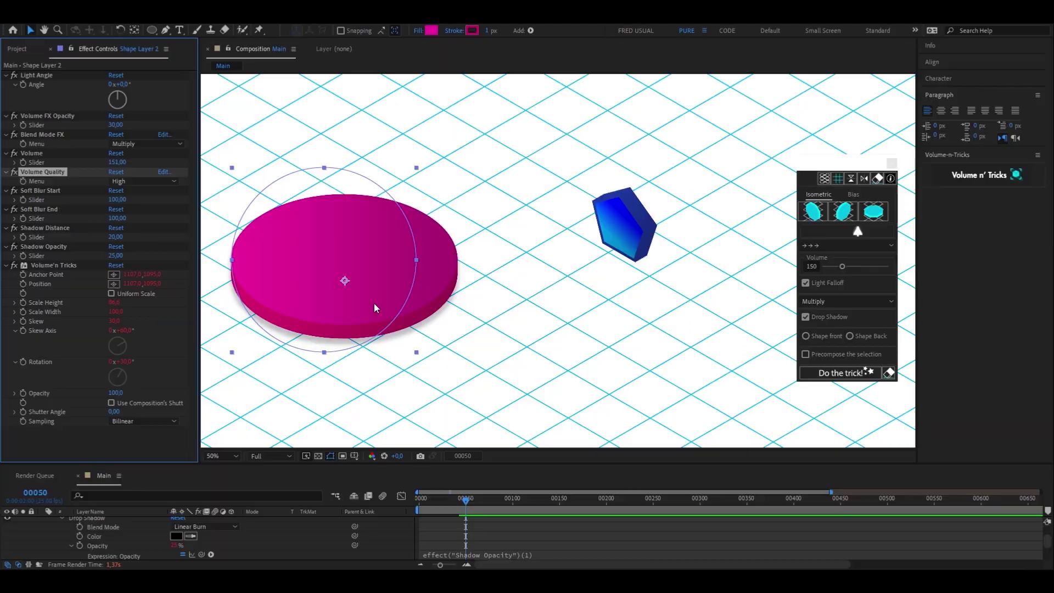
Move the extruded magenta disc back to the right, closer to the pentagon
left_click(726, 438)
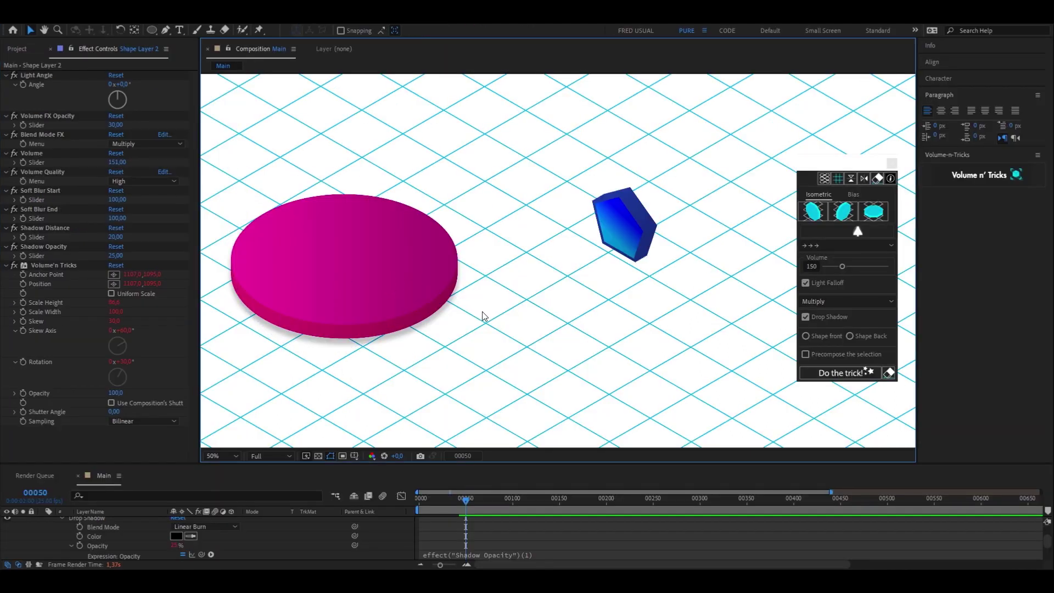
left_click(348, 266)
left_click_drag(346, 275, 462, 269)
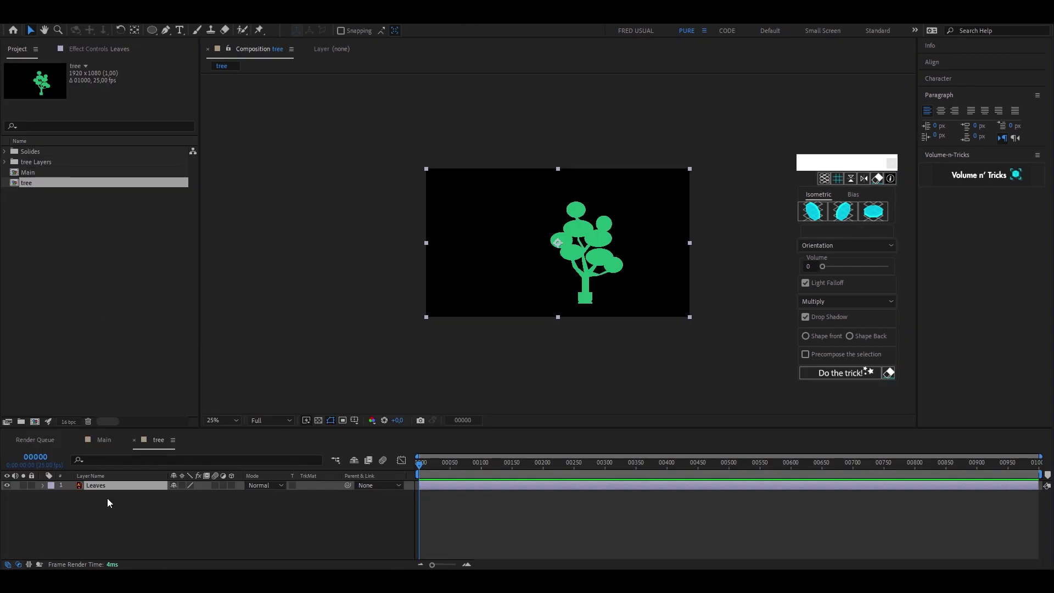
Choose the first isometric plane with → → → orientation for the Leaves layer and convert that vector layer into shapes
left_click(107, 484)
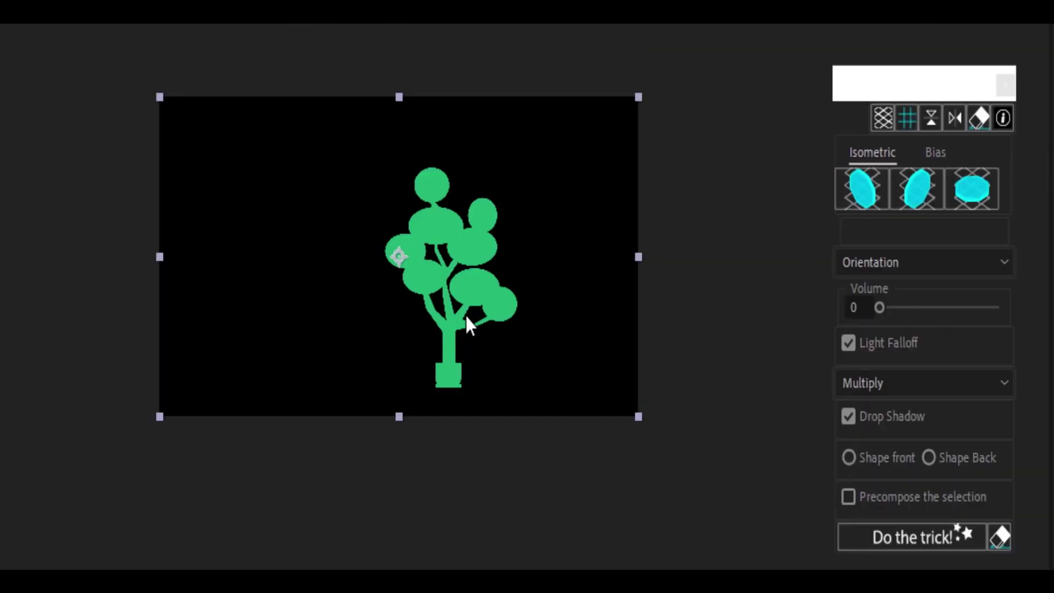
left_click(858, 190)
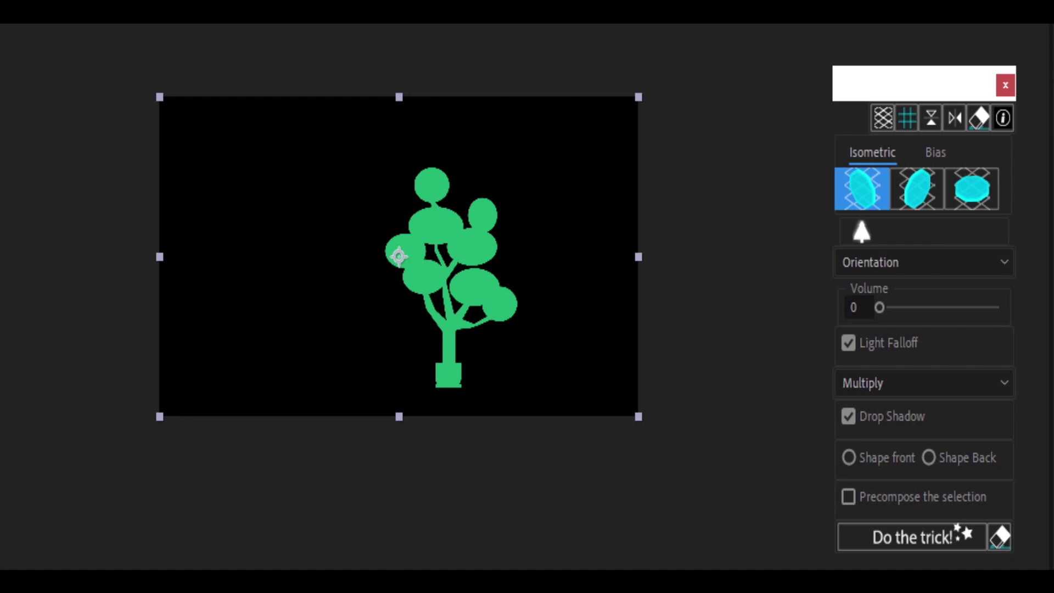
left_click(894, 263)
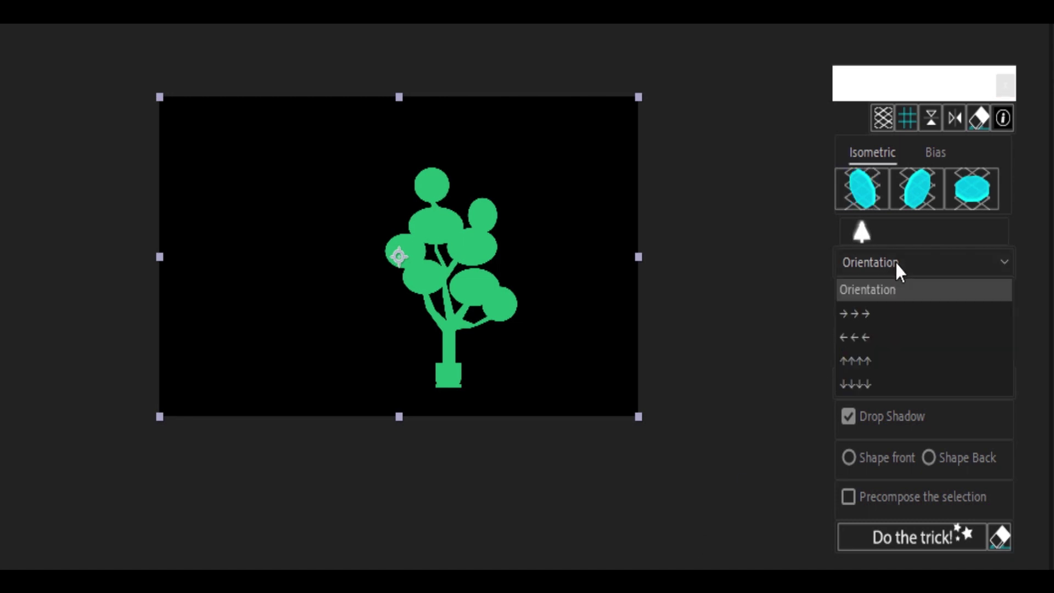
left_click(881, 311)
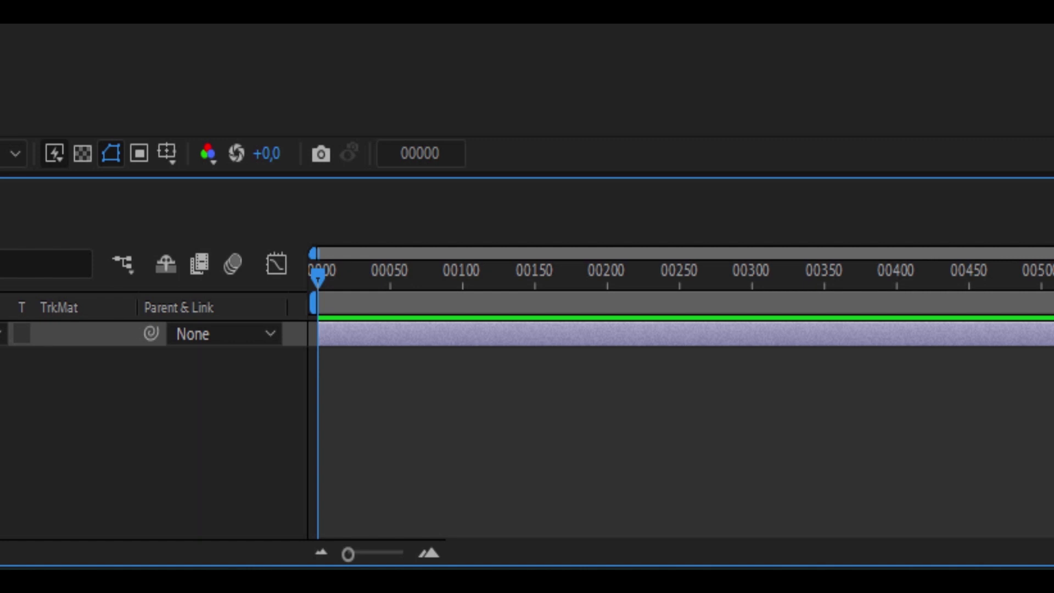
key("ctrl+alt+y")
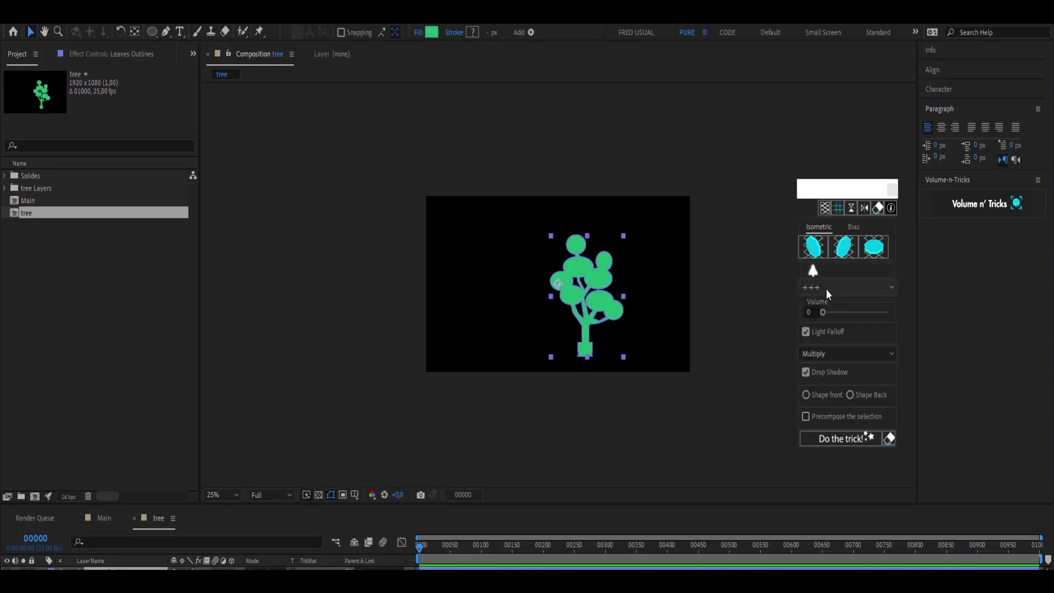
Set the Volume for the tree outlines to 95 and turn off Light Falloff and Drop Shadow
left_click_drag(822, 311, 829, 314)
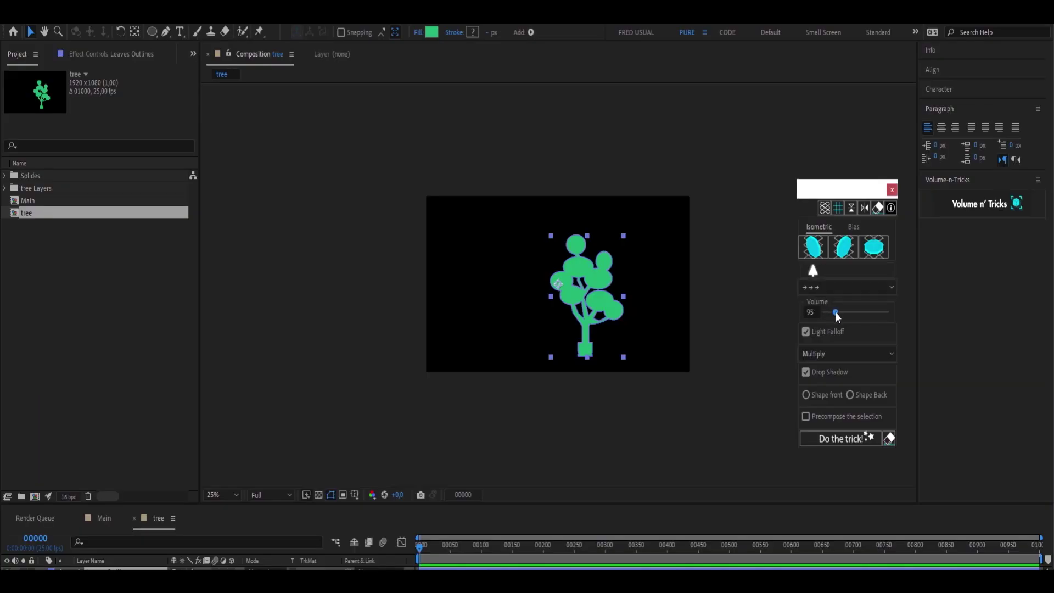
left_click(806, 332)
left_click(805, 372)
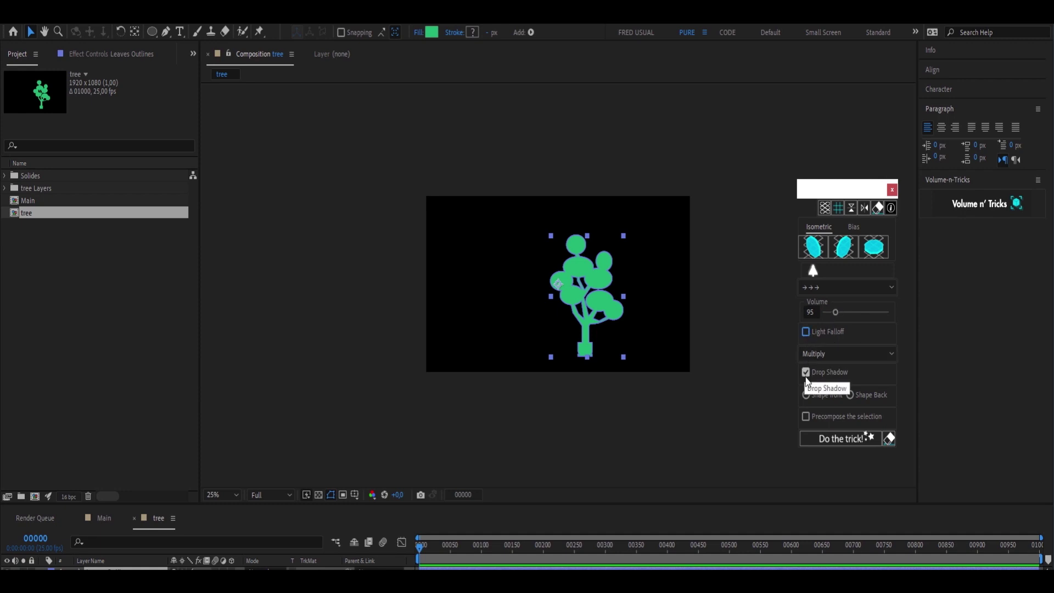
Apply the isometric extrusion trick to the Leaves Outlines layer
left_click(841, 439)
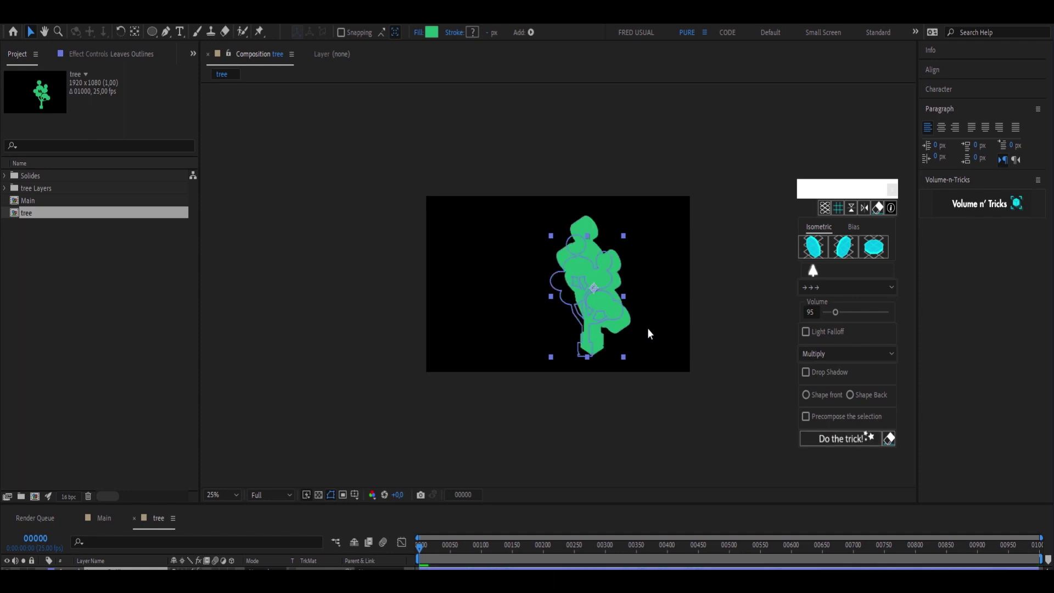
left_click(649, 414)
left_click(603, 310)
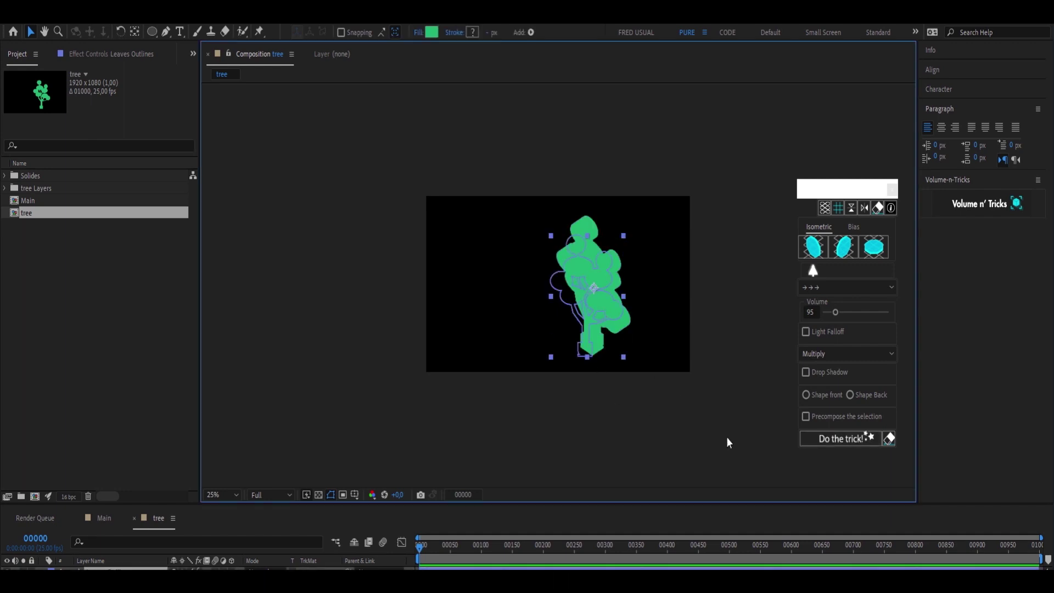
left_click(727, 438)
left_click(598, 308)
left_click(472, 32)
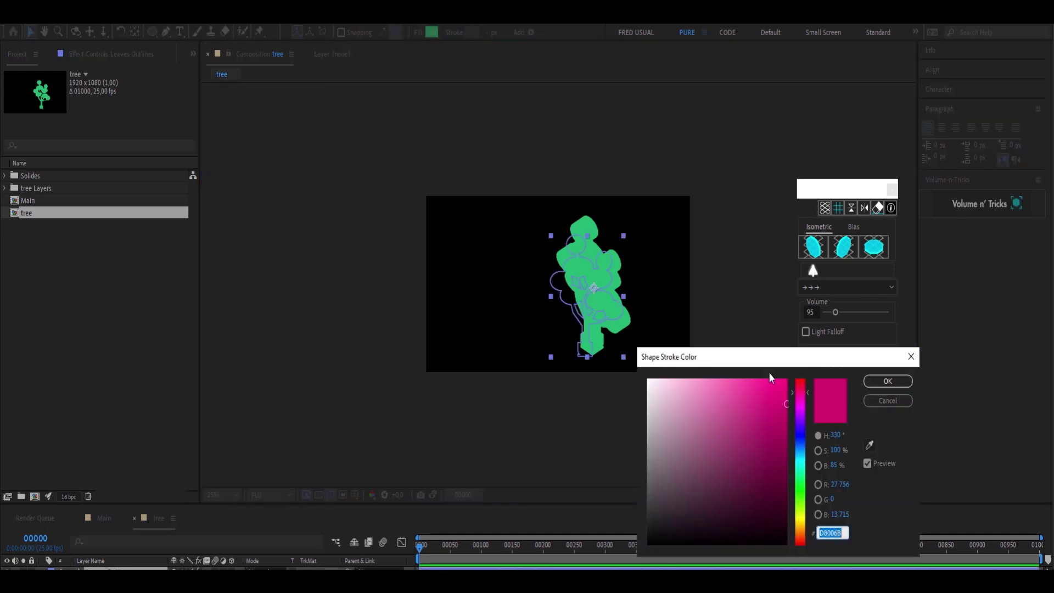
left_click(888, 382)
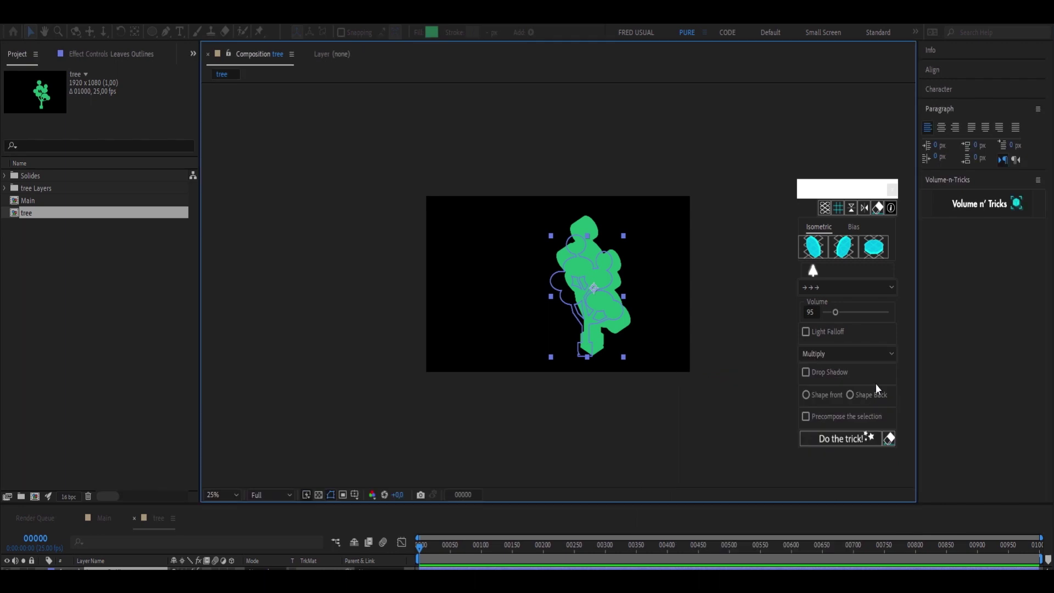
left_click(93, 582)
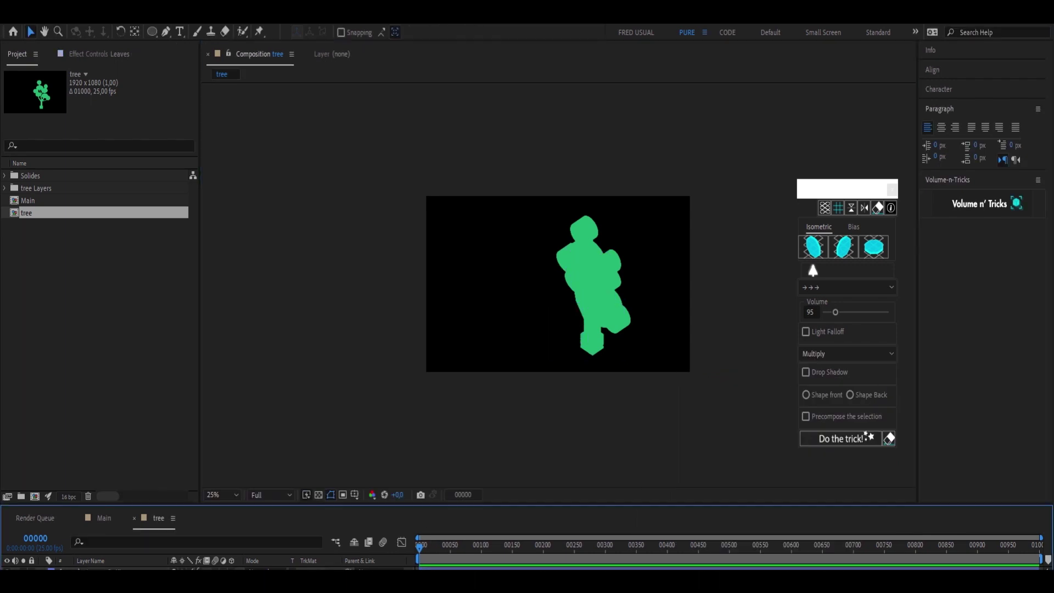
key("ctrl+alt+shift+v")
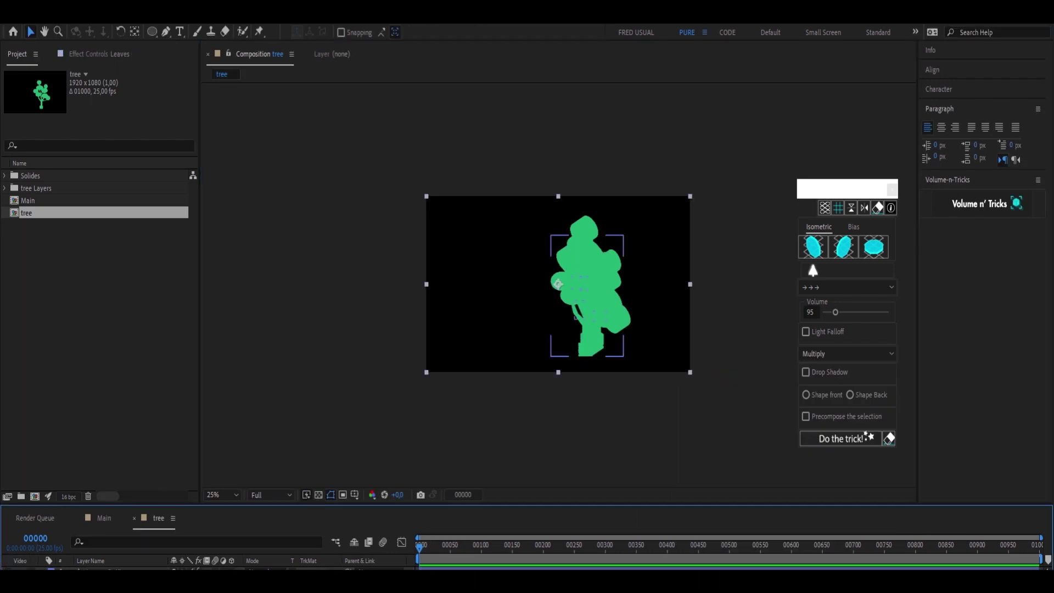
key("ctrl+z")
key("ctrl+shift+z")
key("ctrl+shift+z")
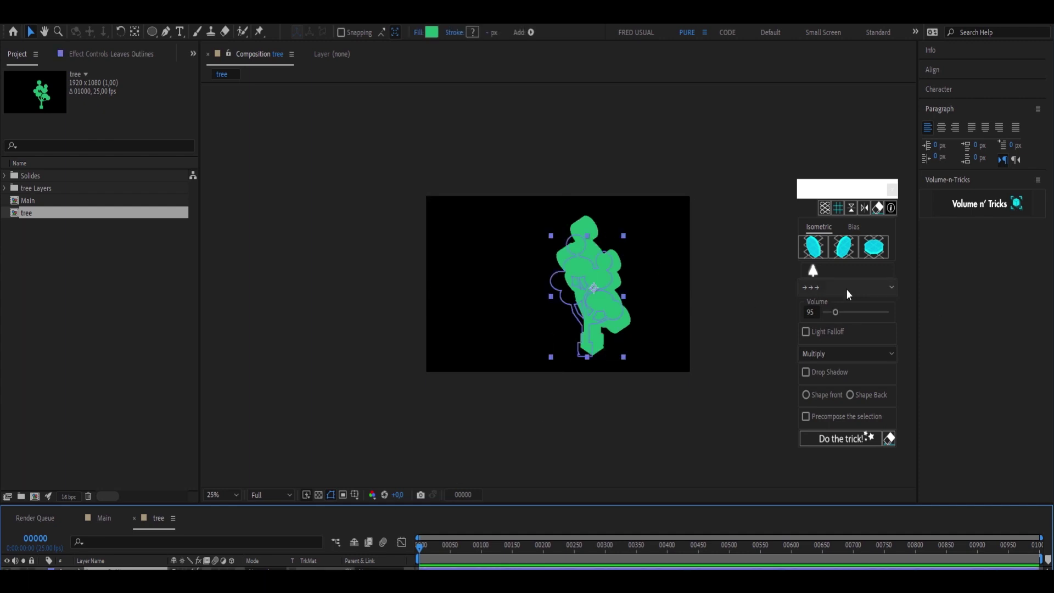
Show the isometric grid in the tree composition and select the extruded tree outlines
left_click_drag(849, 193, 822, 191)
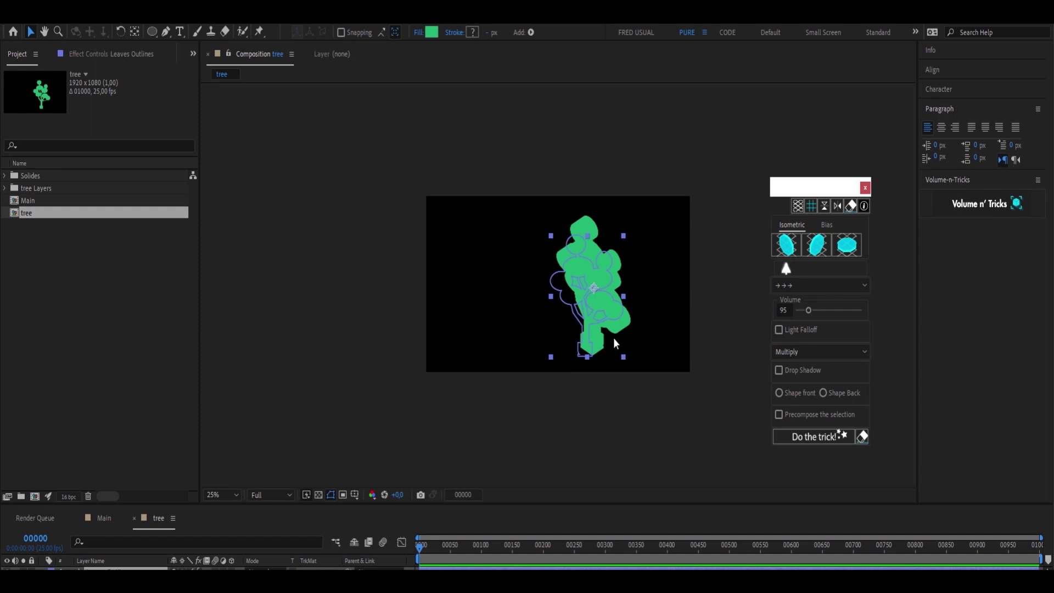
left_click(612, 296)
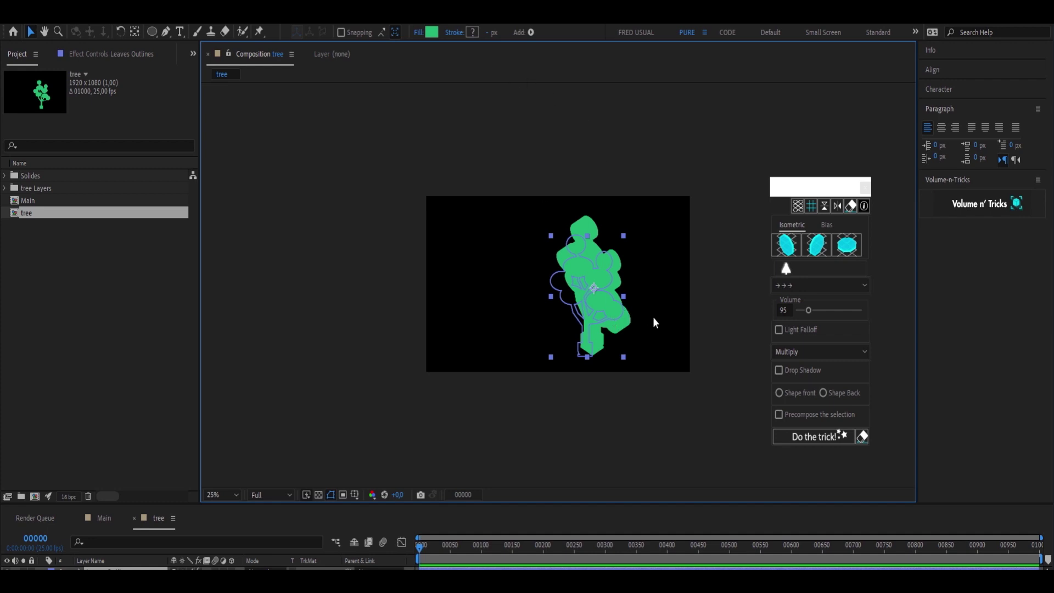
left_click(702, 373)
left_click(605, 308)
left_click(656, 391)
left_click(608, 328)
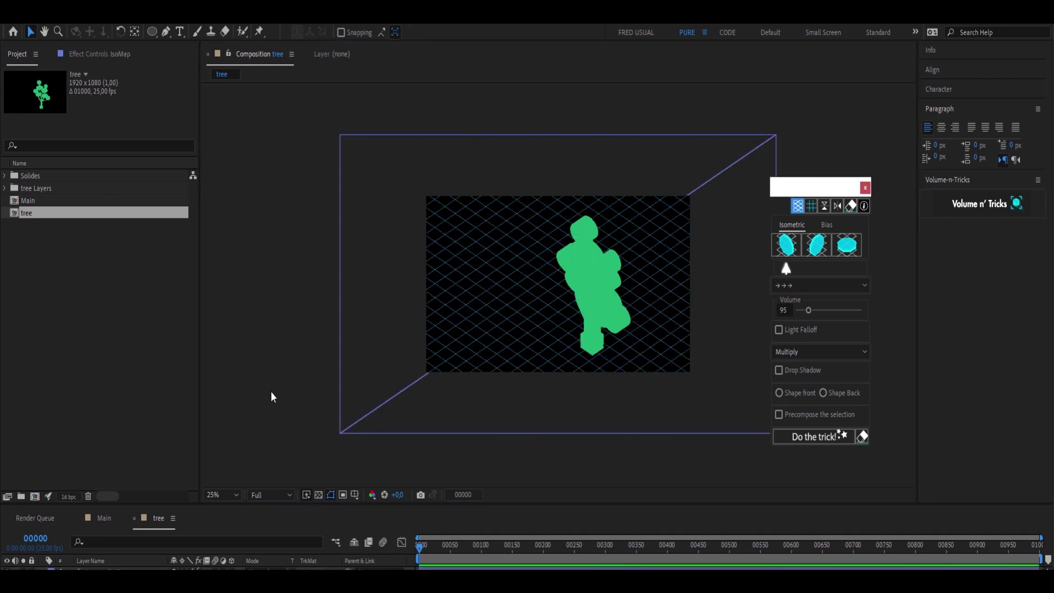
left_click(272, 392)
key("period")
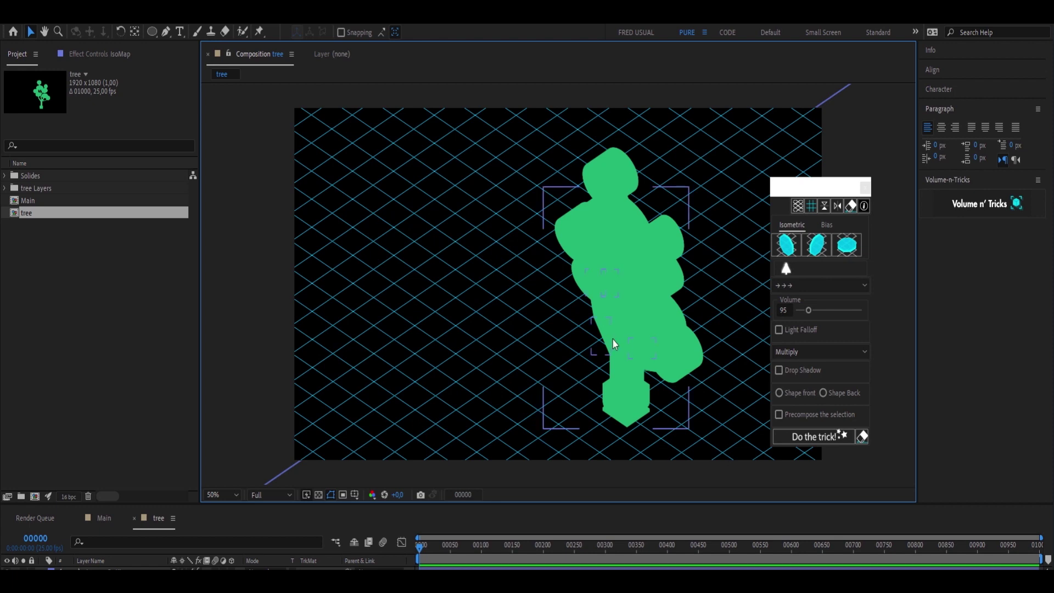
left_click(610, 338)
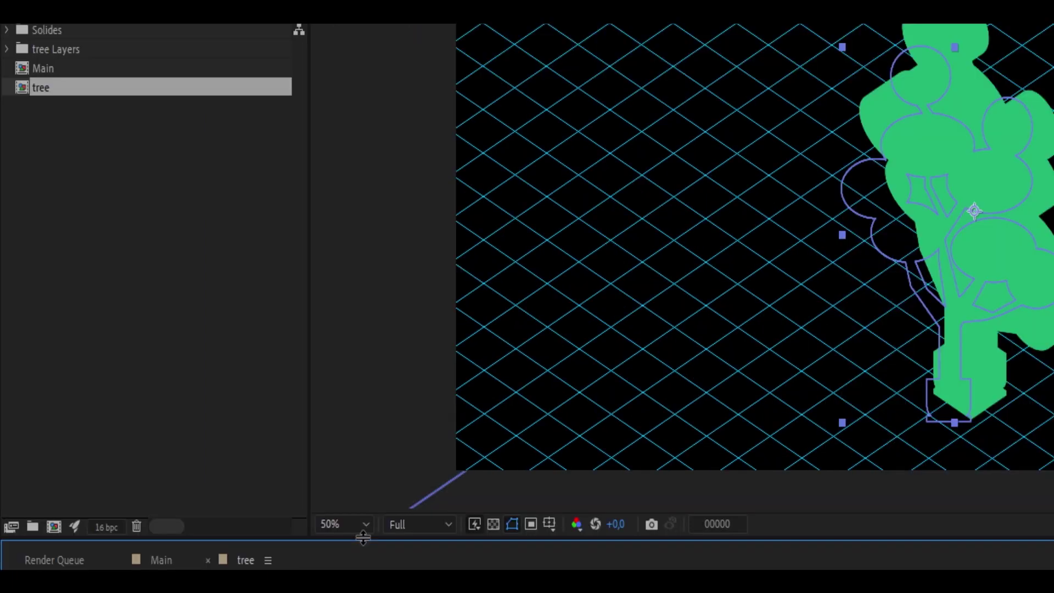
Enlarge the timeline and expand Leaves Outlines down to the contents of Group 1 inside 2.5DShapesGroup
left_click_drag(232, 503, 229, 395)
left_click_drag(356, 372, 357, 371)
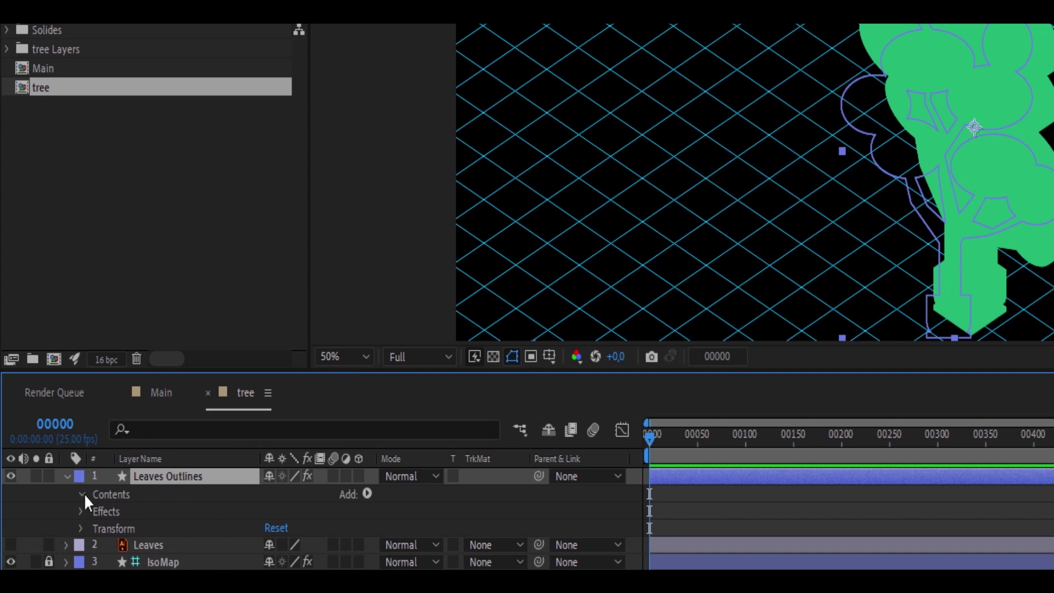
left_click(82, 493)
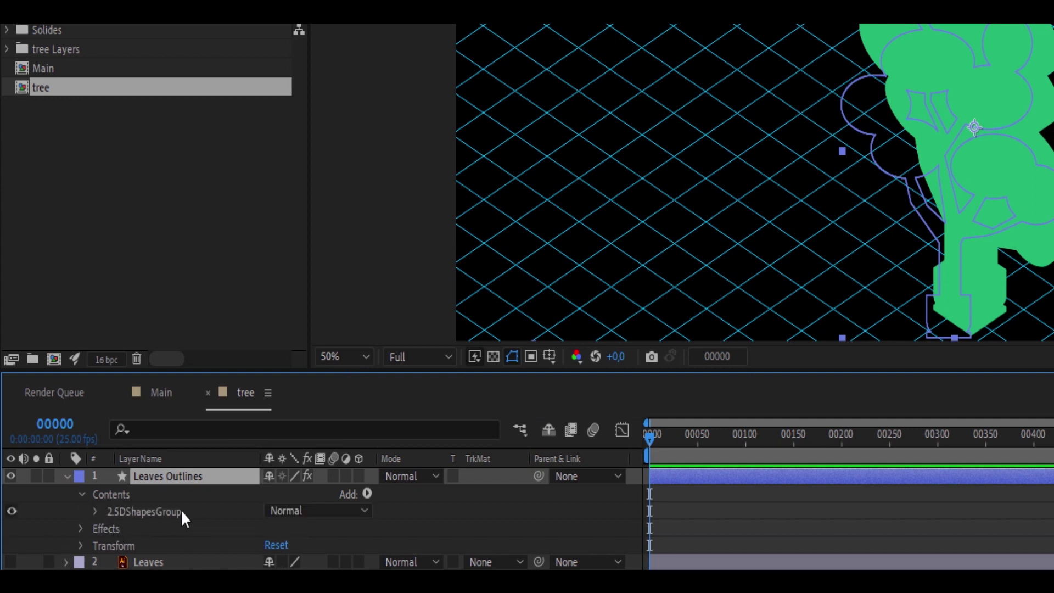
left_click(95, 511)
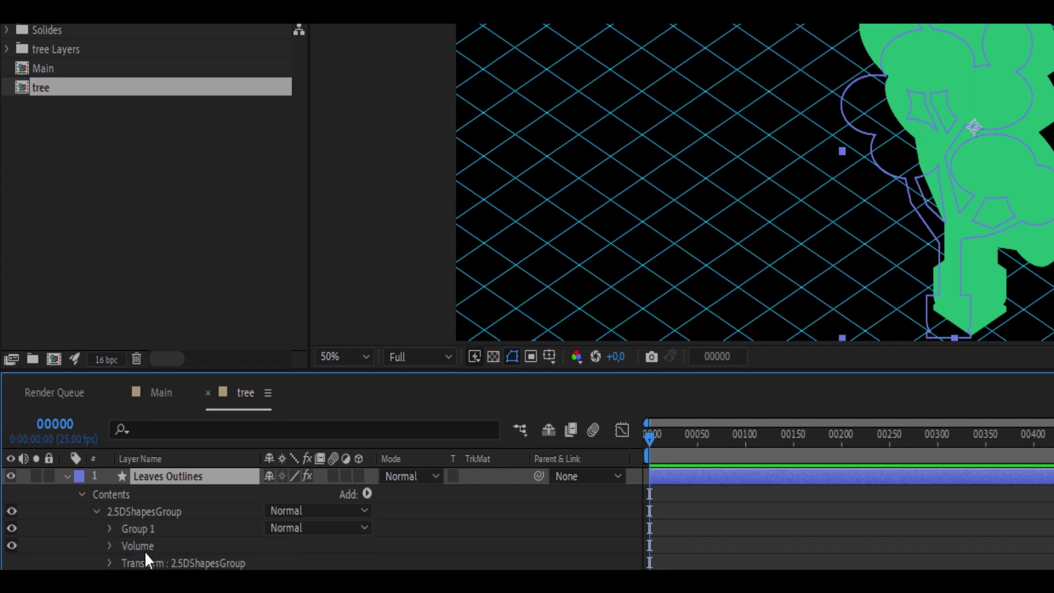
left_click(139, 530)
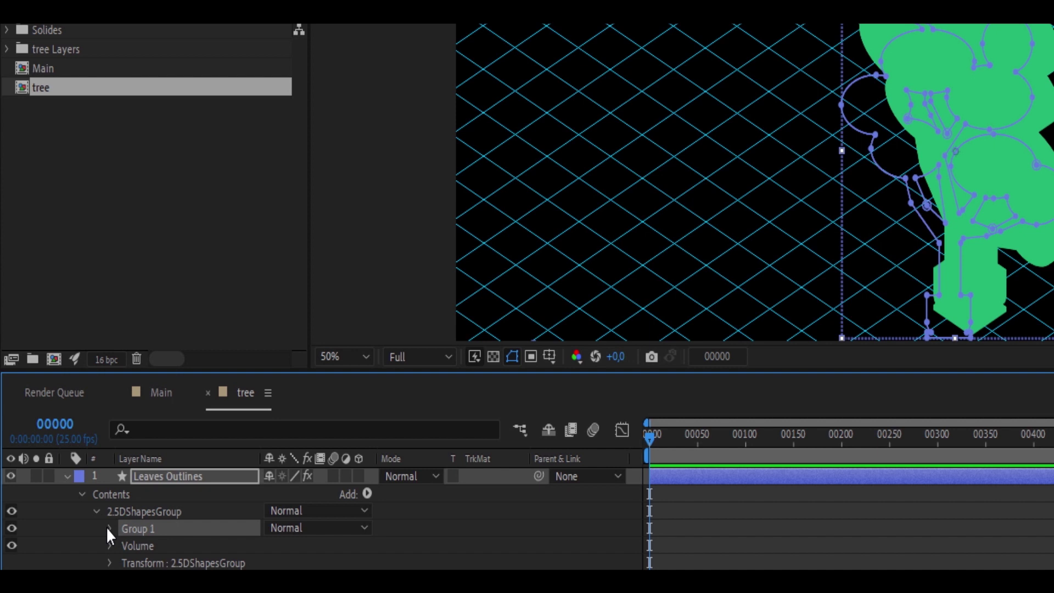
left_click(110, 529)
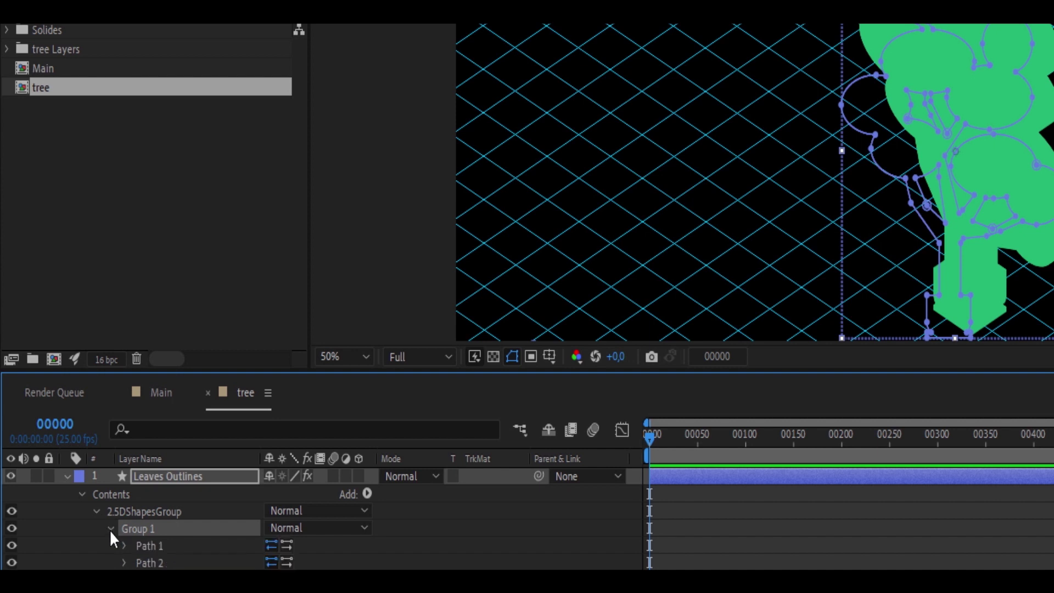
Add a Stroke to Group 1 of the Leaves Outlines layer
left_click(166, 568)
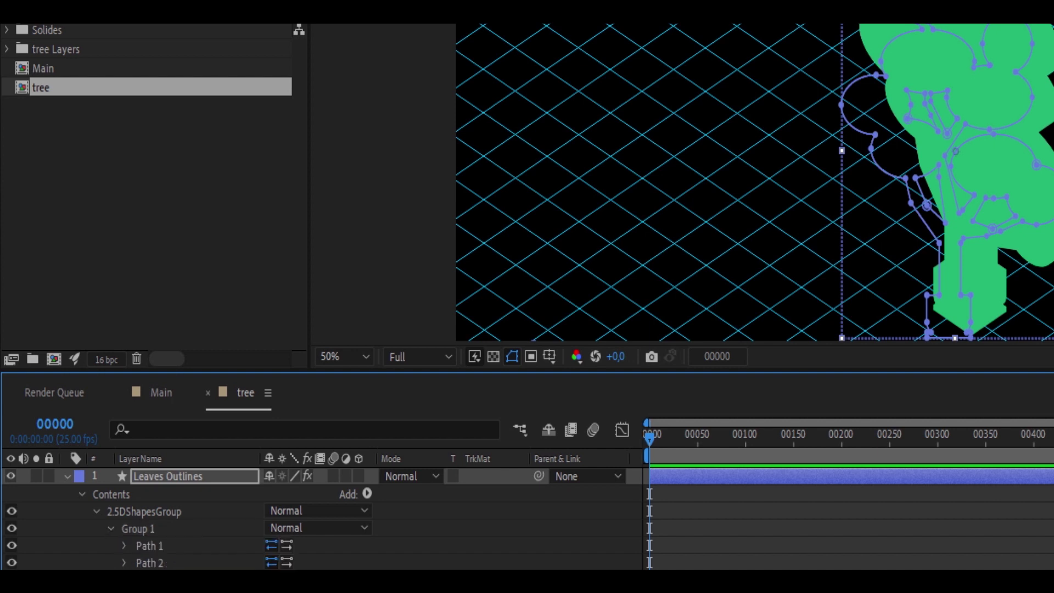
key("Delete")
left_click(367, 493)
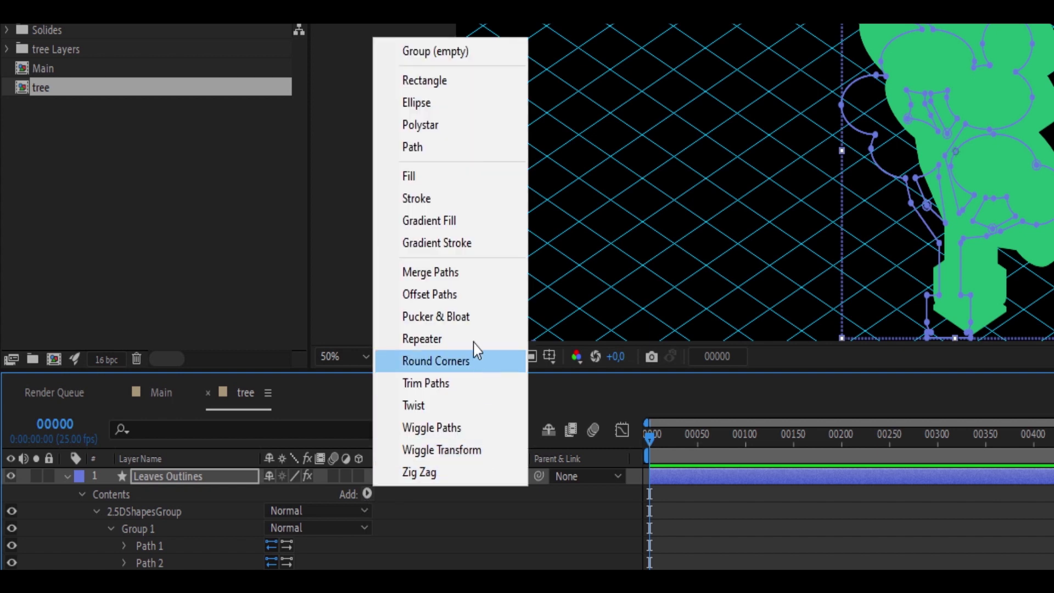
left_click(466, 201)
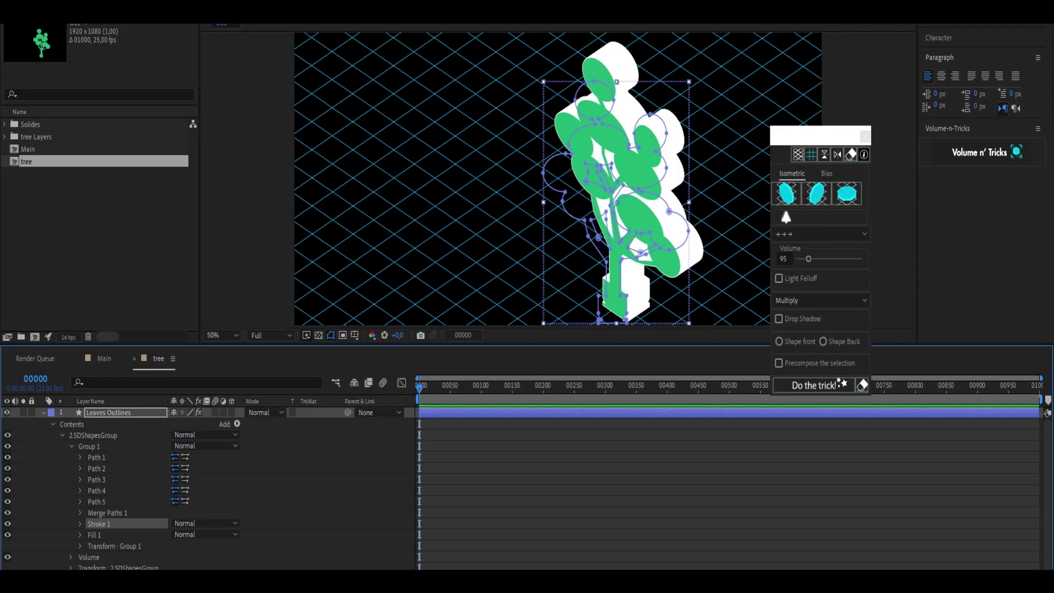
Set the added stroke's colour to a dark teal green for the tree's extruded sides
left_click(840, 382)
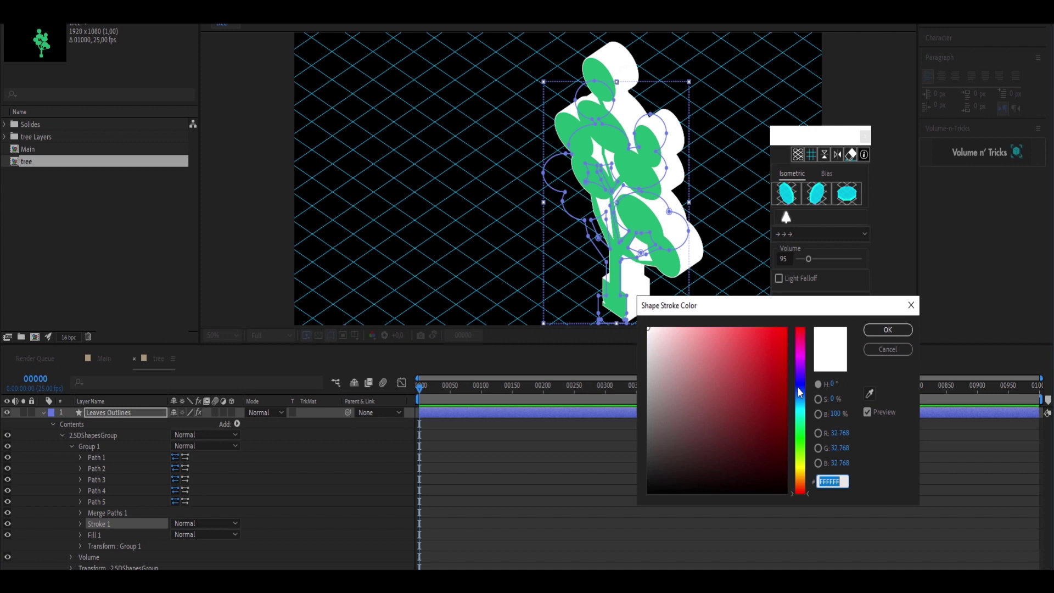
left_click(802, 413)
left_click_drag(782, 397, 784, 400)
left_click(888, 330)
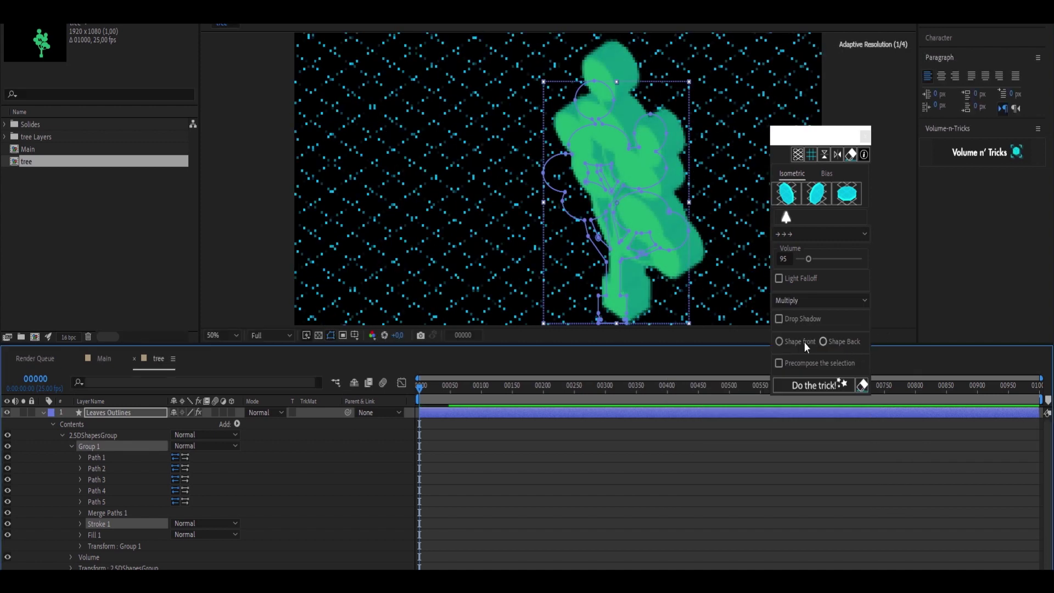
left_click(449, 264)
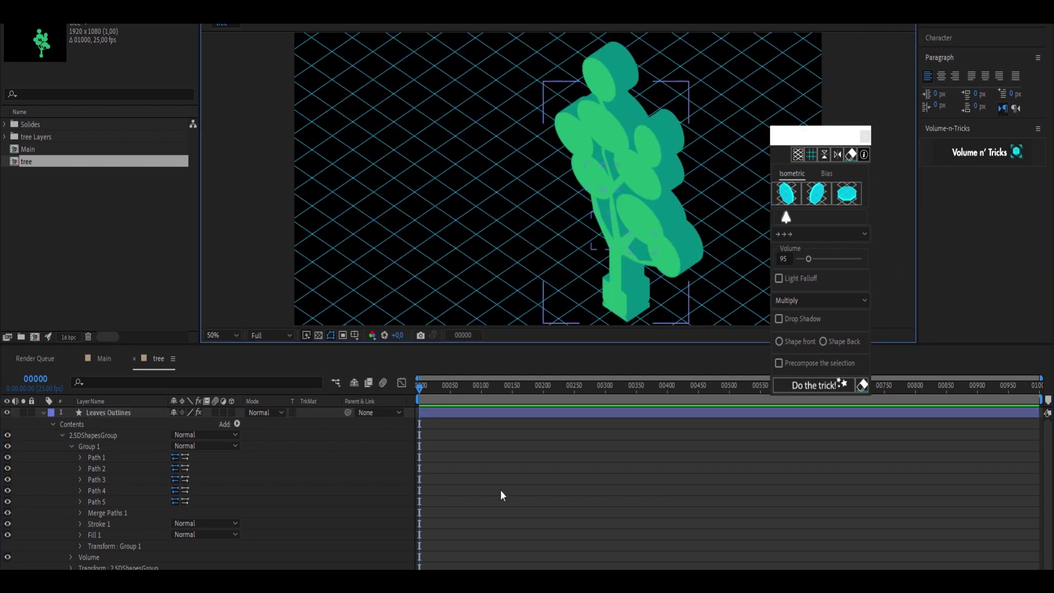
Collapse the Leaves Outlines layer and shrink the timeline to enlarge the composition view
left_click(47, 412)
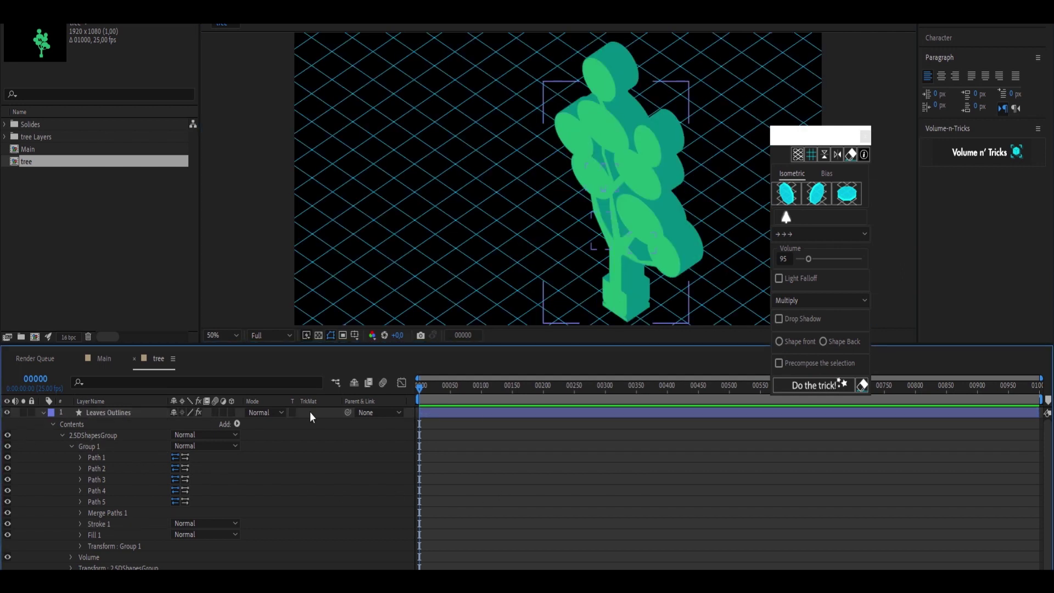
left_click(42, 413)
left_click(388, 444)
left_click_drag(388, 346, 389, 487)
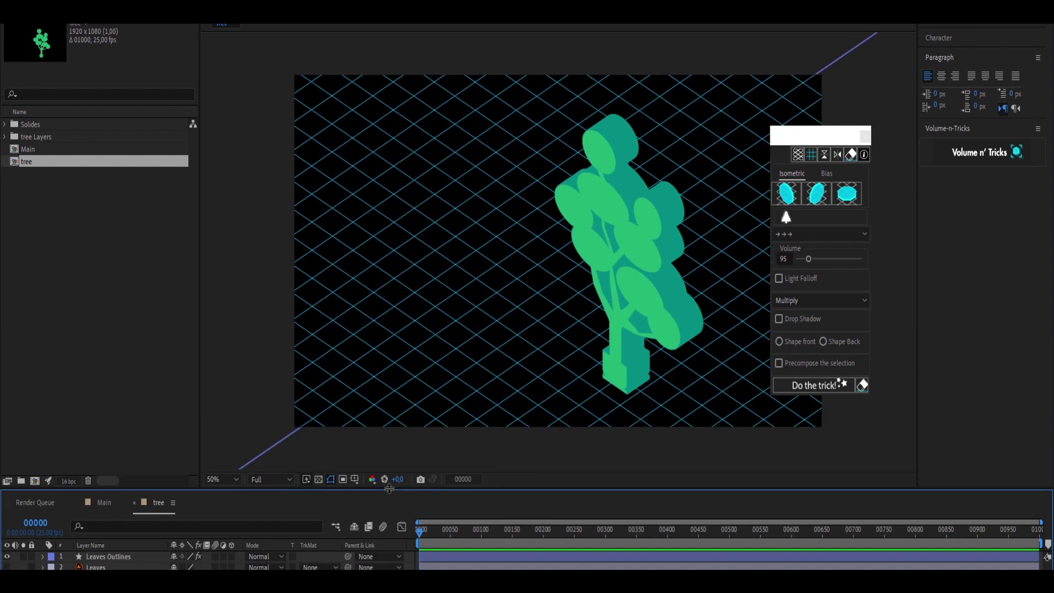
left_click(259, 397)
Apply the first isometric plane to the pasted image with → → → orientation and Volume 0
left_click(690, 314)
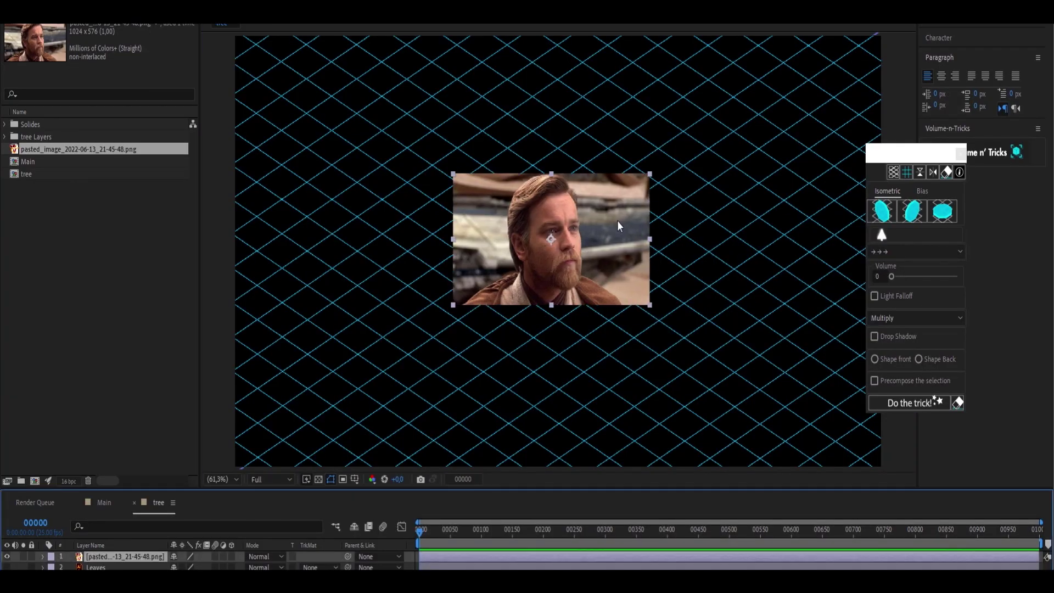
left_click(617, 219)
left_click(881, 217)
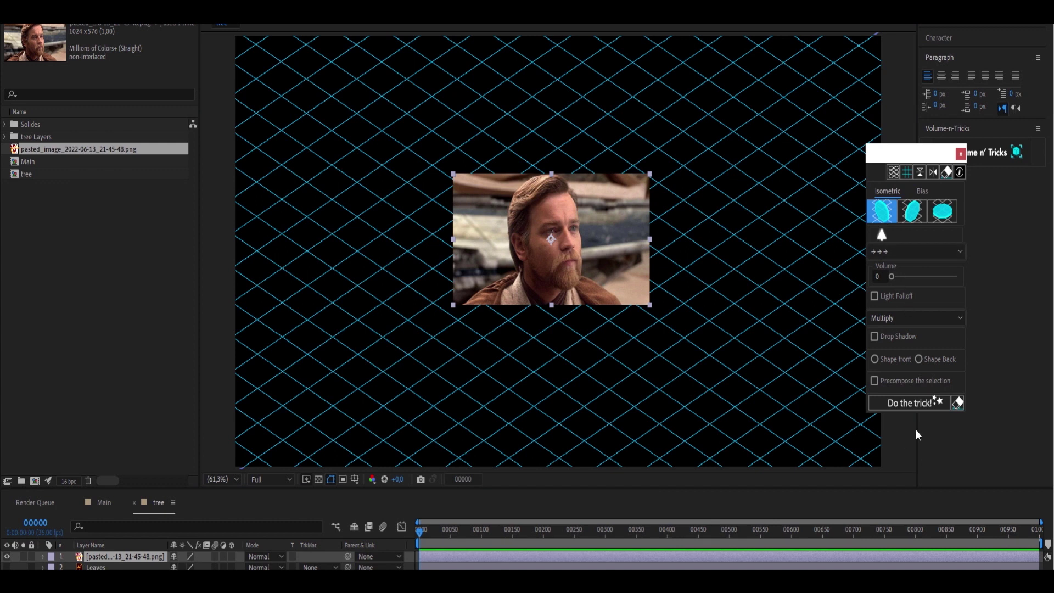
left_click(899, 405)
Apply the second isometric plane to the pasted image, followed by the third, with → → → orientation
left_click(912, 216)
left_click(914, 404)
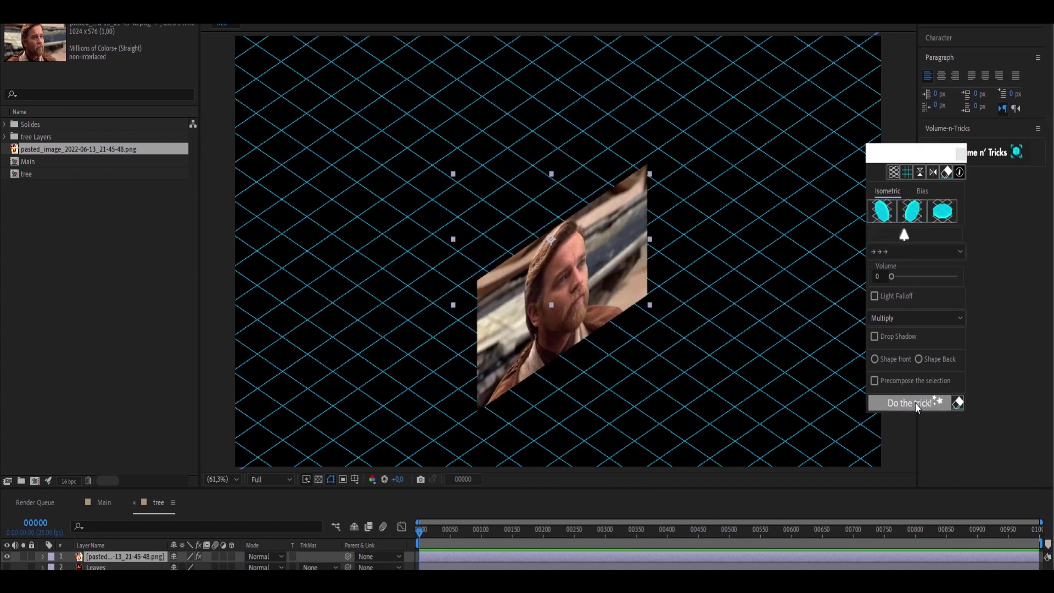
left_click(937, 228)
left_click(920, 402)
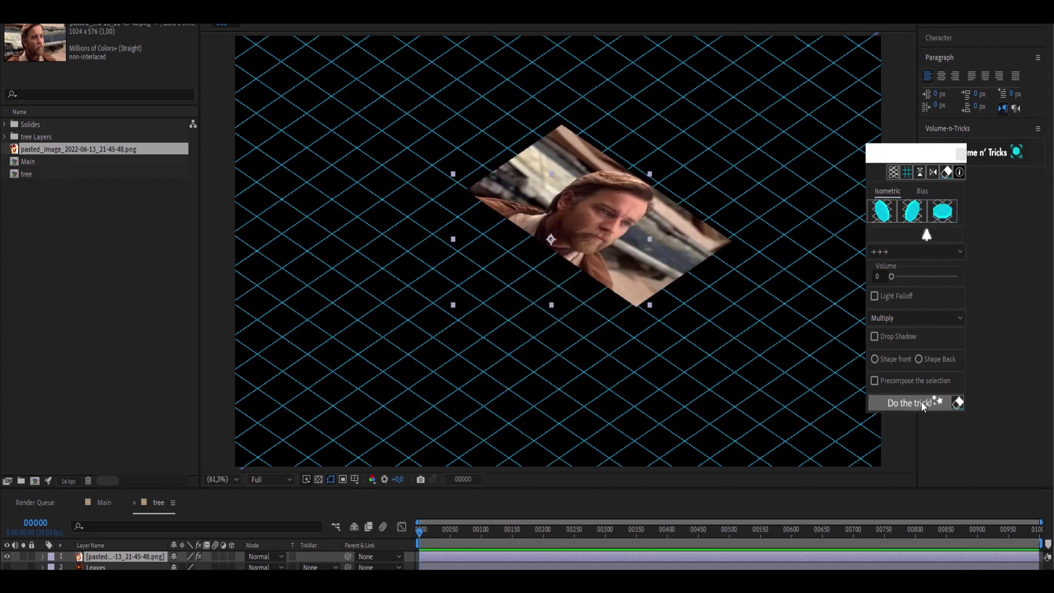
Reapply the third isometric plane to the pasted image with ← ← ← orientation, followed by ↑ ↑ ↑ ↑ orientation
left_click(886, 248)
left_click(886, 291)
left_click(908, 406)
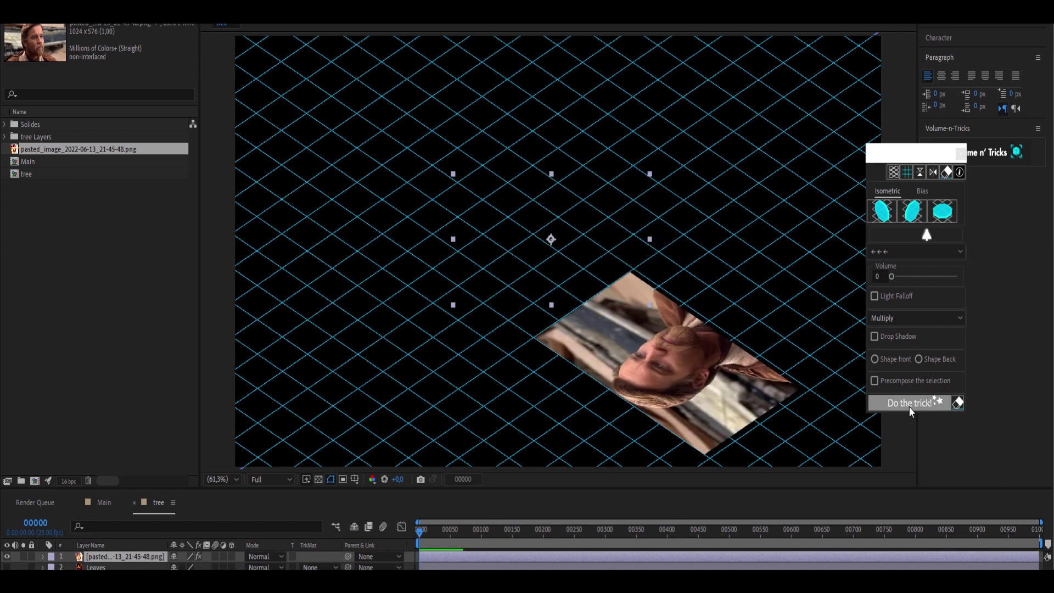
left_click(946, 252)
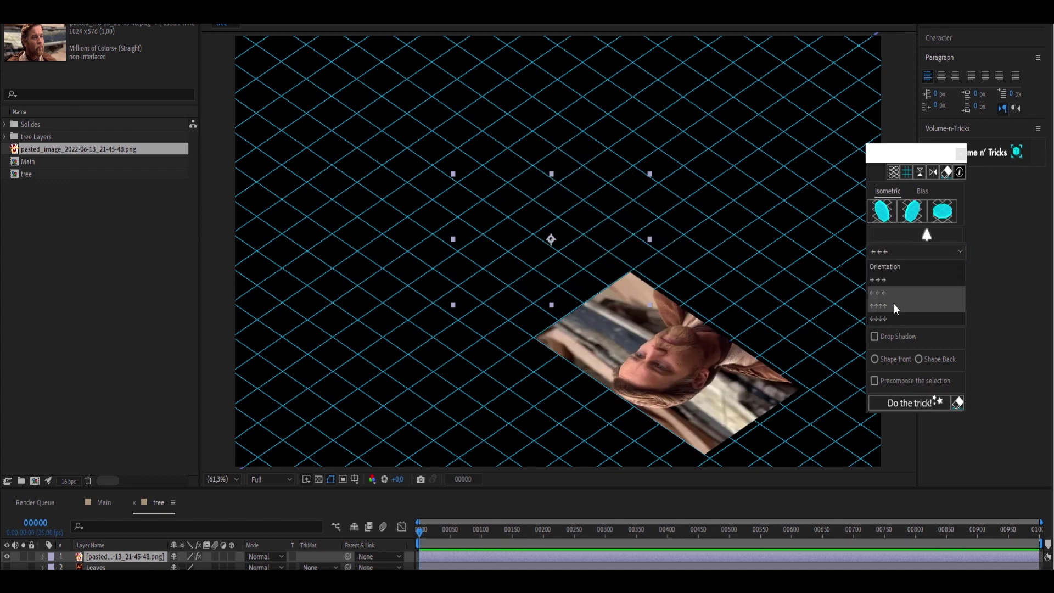
left_click(893, 304)
left_click(904, 401)
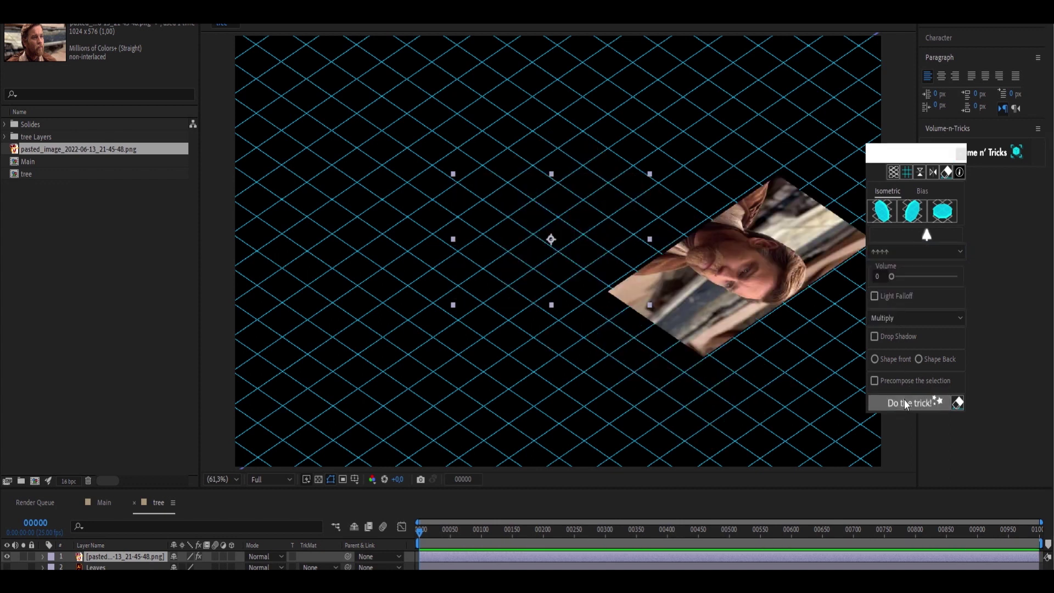
Set the pasted image's orientation to ↓ ↓ ↓ ↓ and reapply the third isometric plane
left_click(927, 253)
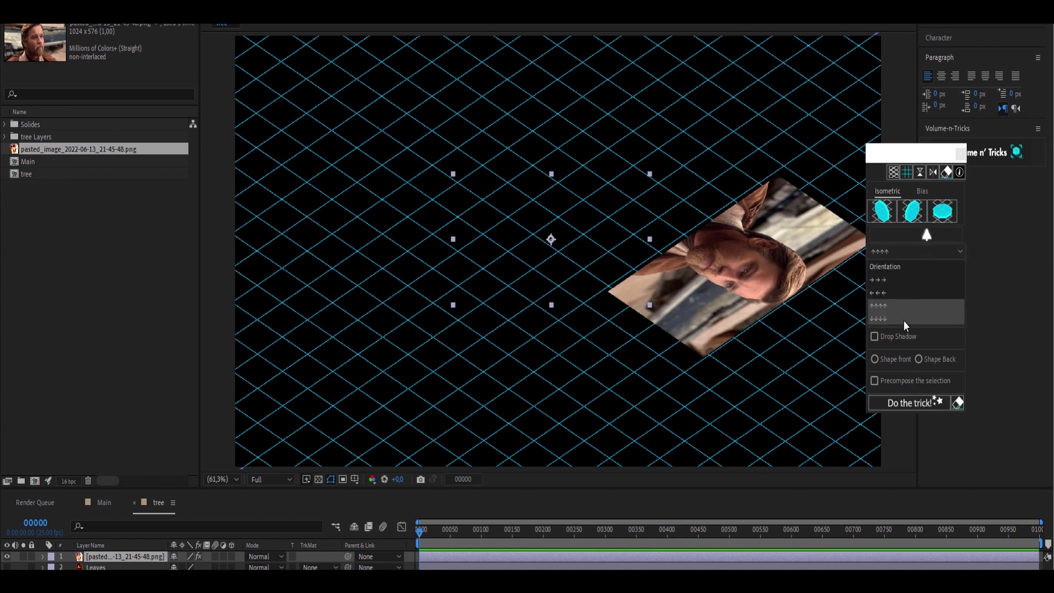
left_click(903, 320)
left_click(915, 402)
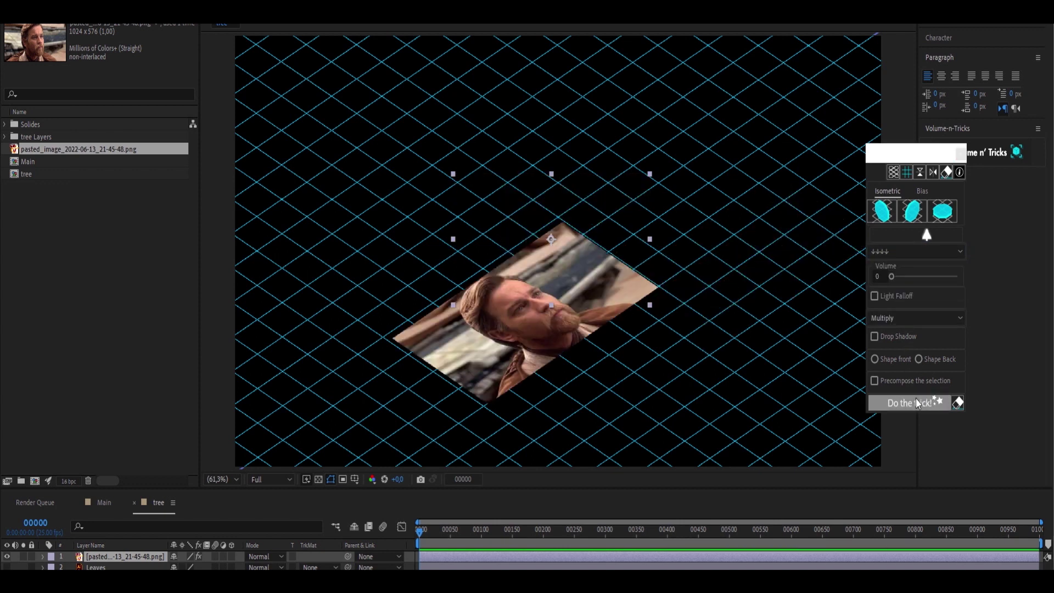
Apply the first isometric plane to the pasted image with ← ← ← orientation and try to give it volume
left_click(881, 211)
left_click(891, 252)
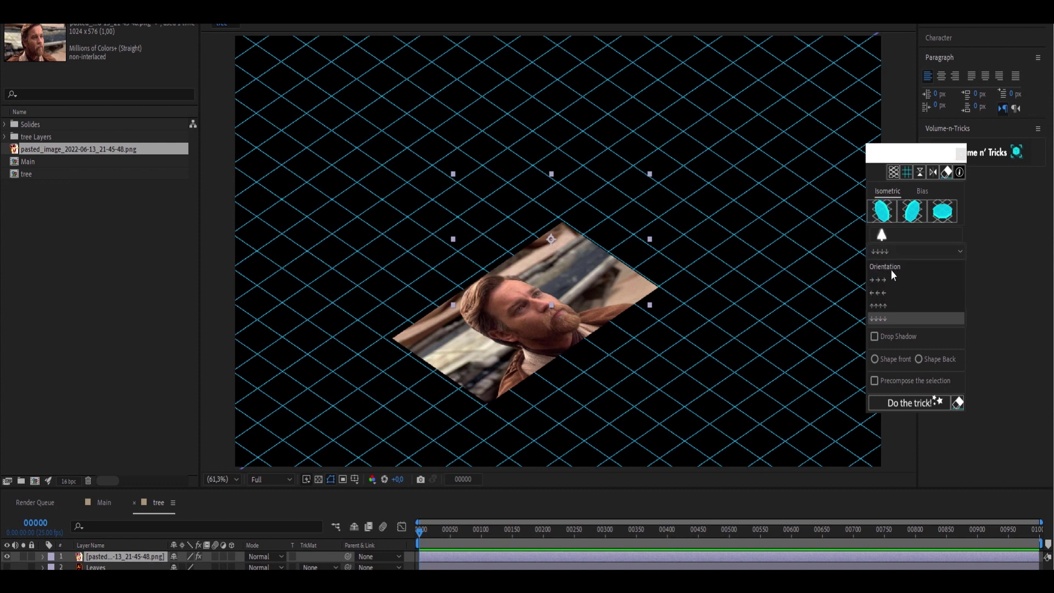
left_click(885, 291)
left_click(917, 401)
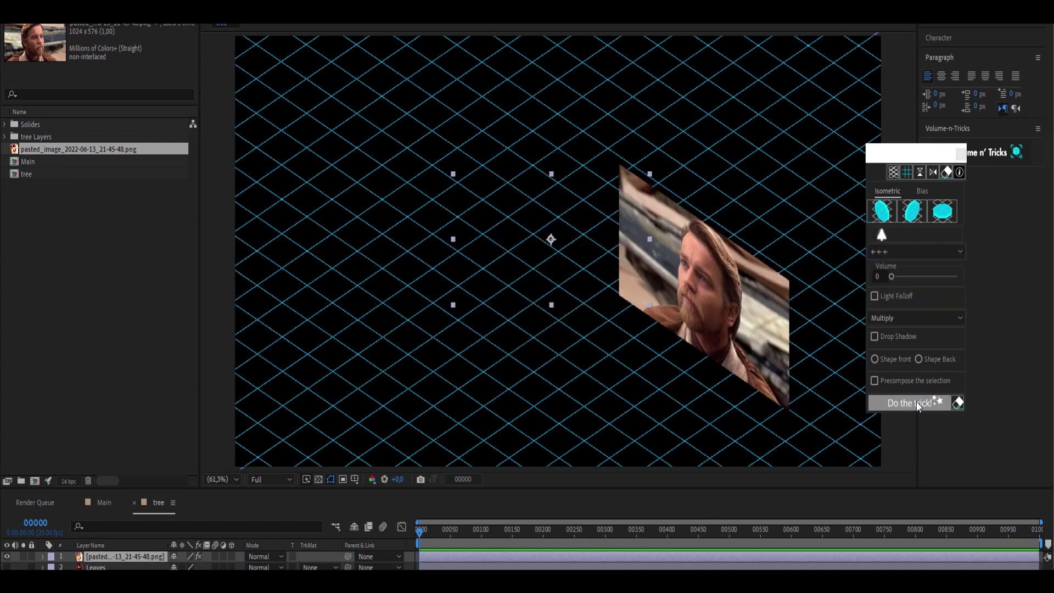
left_click(890, 276)
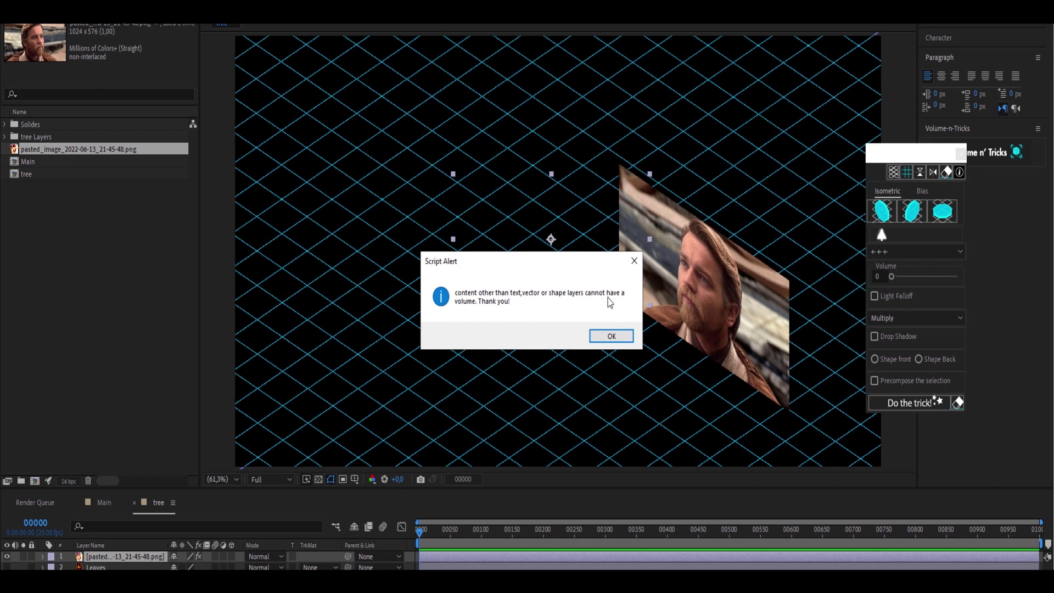
left_click(611, 336)
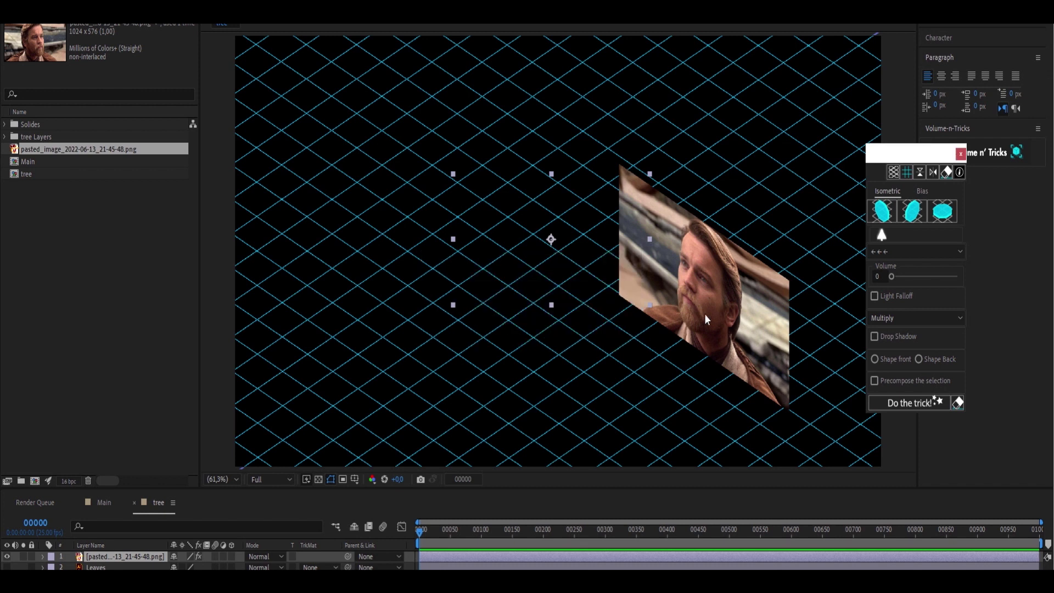
Move the pasted image toward the upper left of the composition and clear its isometric projection
left_click_drag(579, 258, 525, 251)
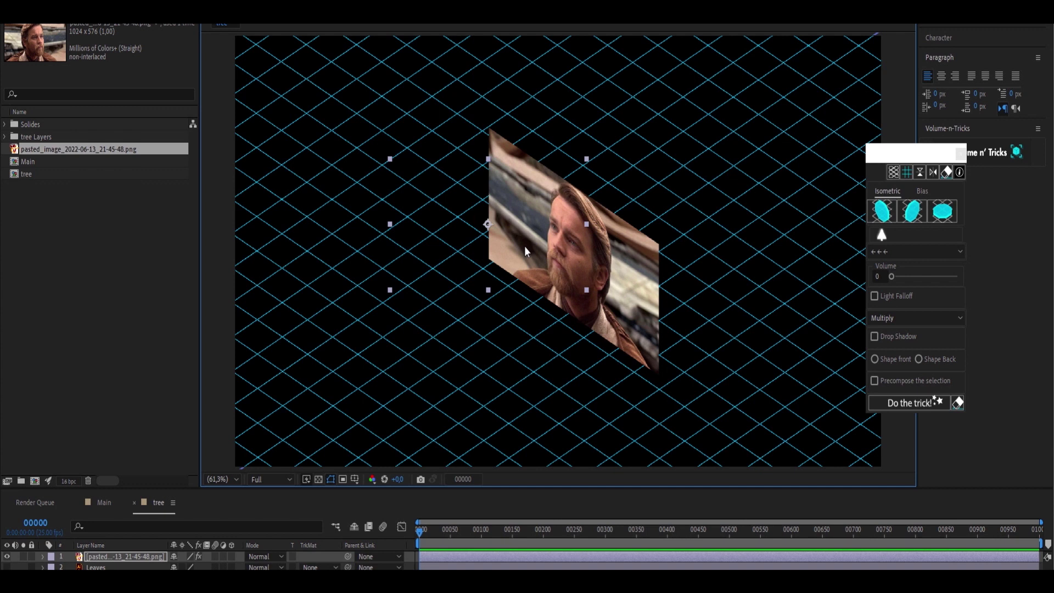
left_click(946, 172)
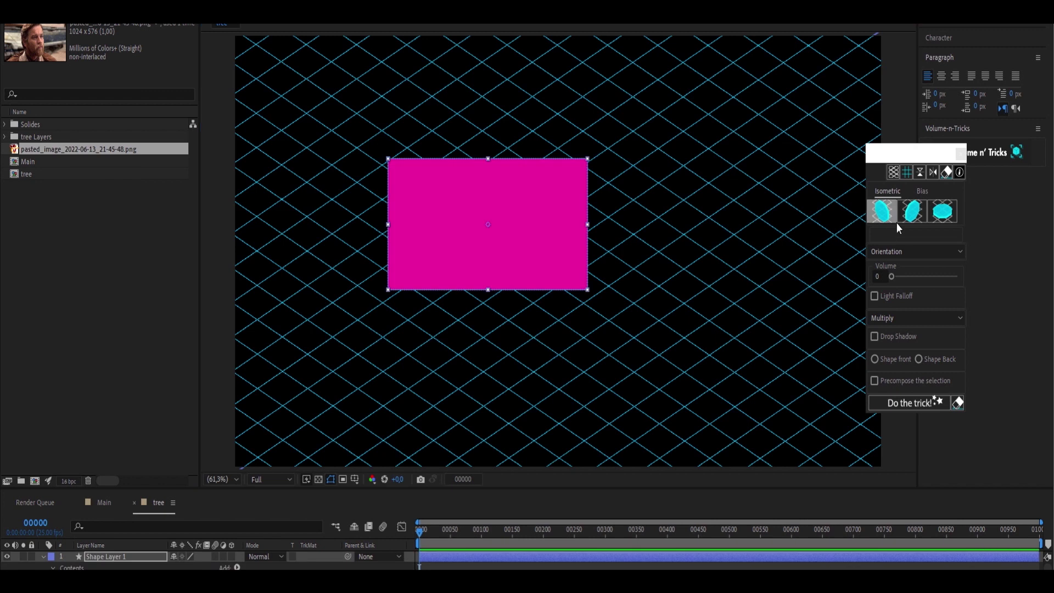
Extrude the image-sized magenta rectangle on the first isometric plane with Volume 62 and Light Falloff, and place it right of the image
left_click(892, 220)
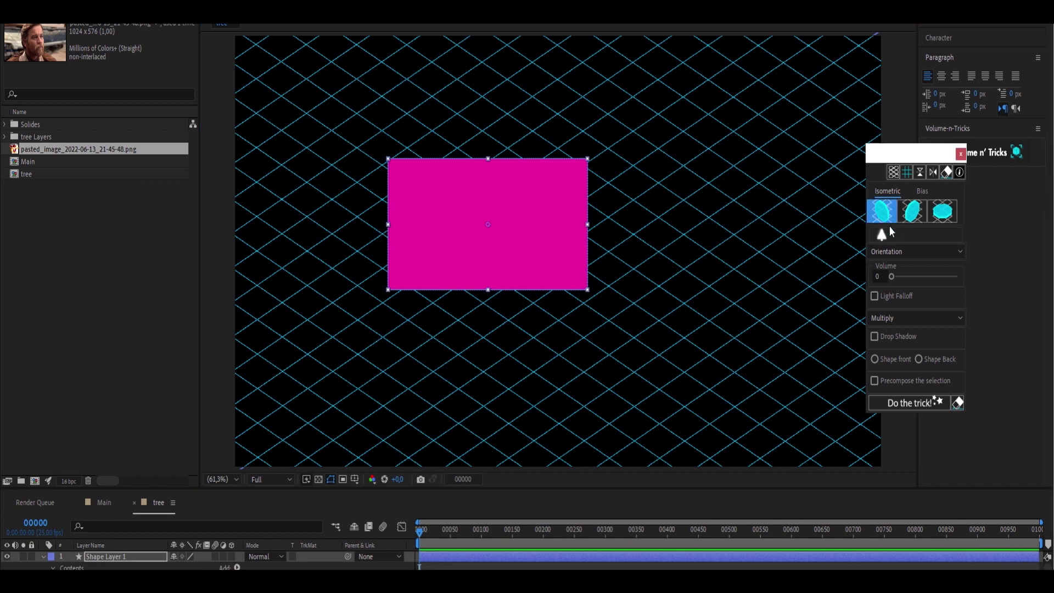
left_click(900, 276)
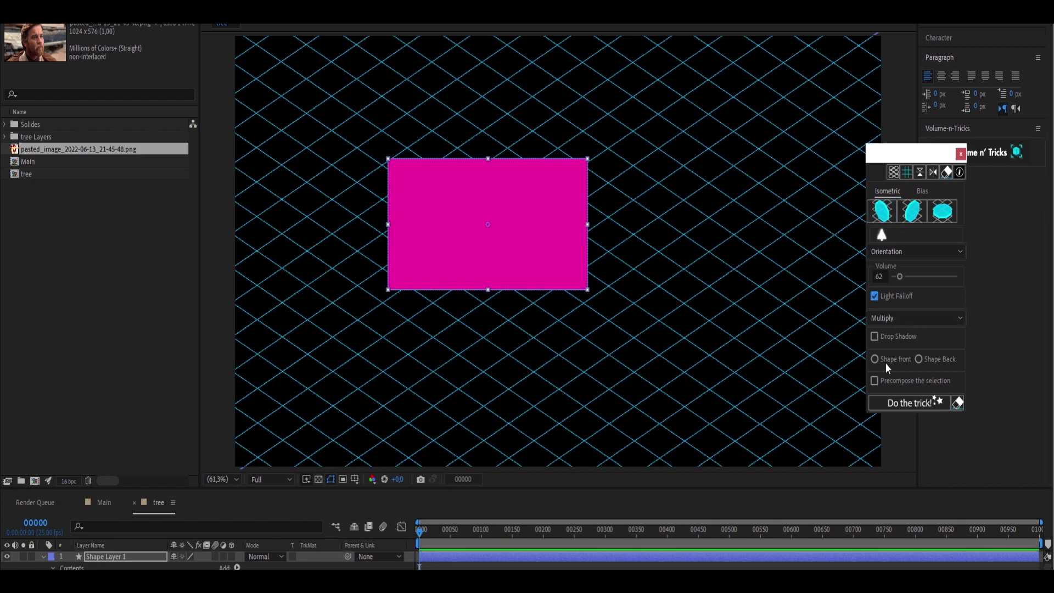
left_click(909, 403)
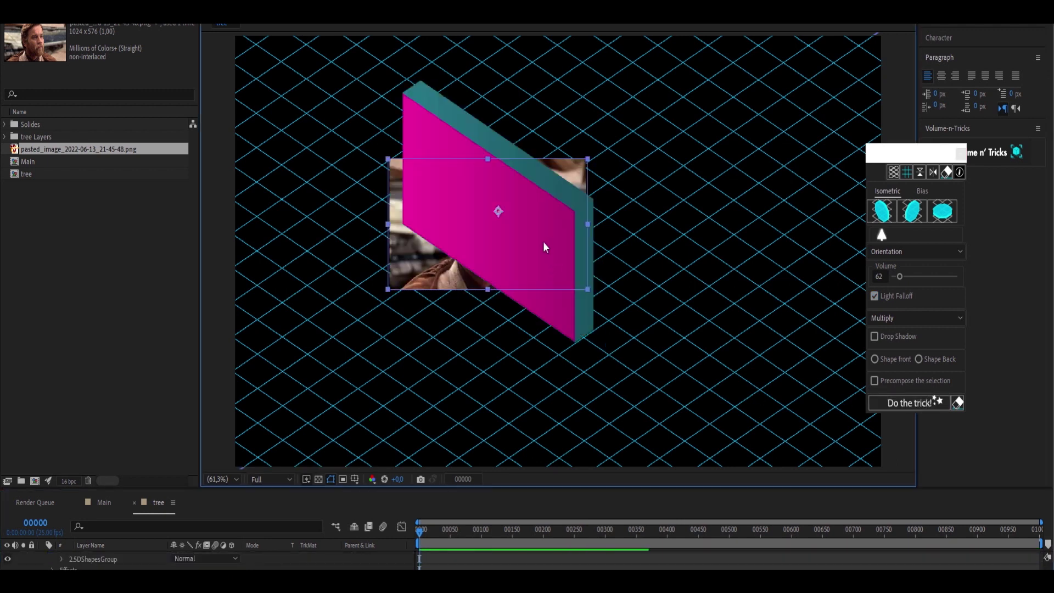
left_click_drag(757, 220, 736, 223)
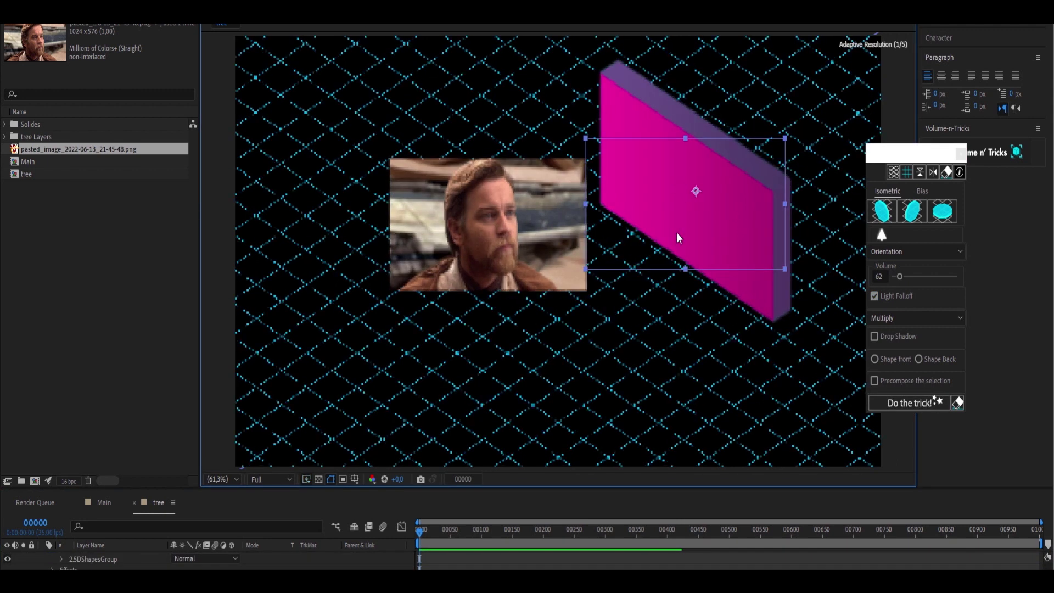
Project the pasted image onto the first isometric plane with Volume 0
left_click(517, 238)
left_click_drag(900, 275, 874, 278)
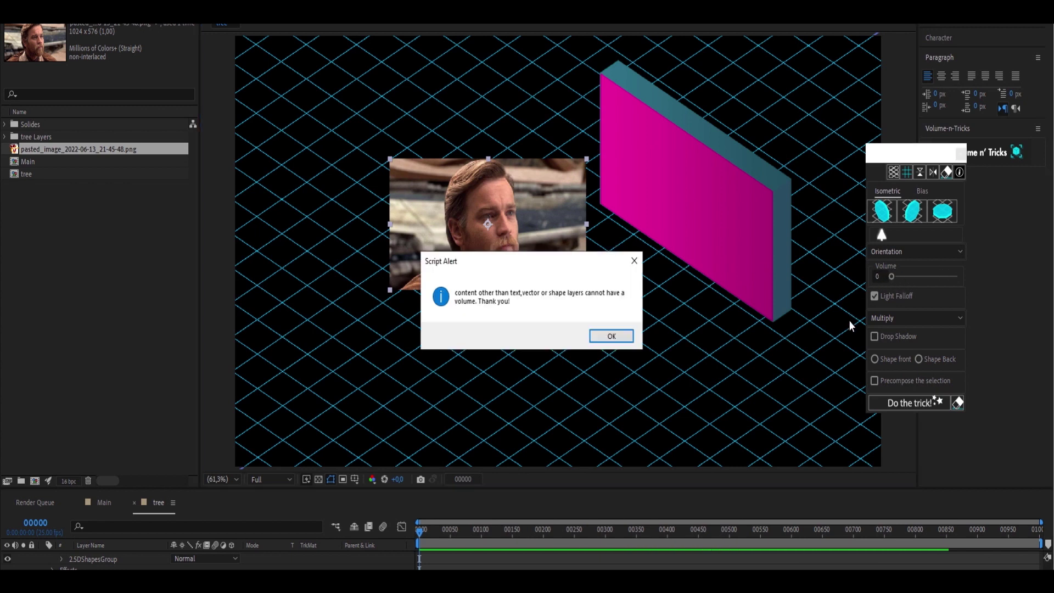
left_click(623, 337)
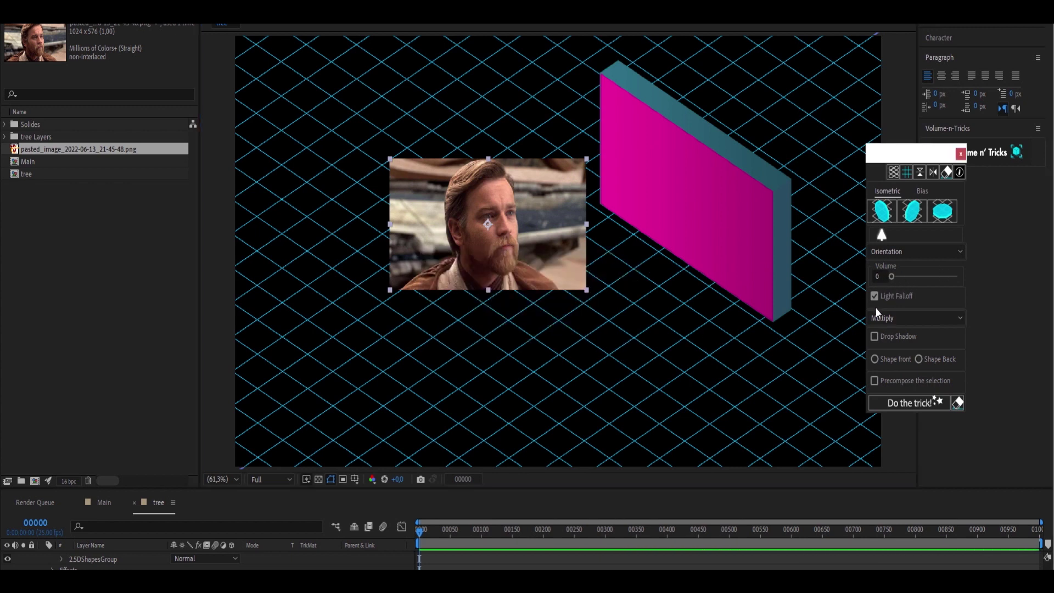
left_click(903, 401)
Bring the pasted image layer above Shape Layer 1 and place the image over the extruded block's front face
left_click_drag(551, 240, 721, 261)
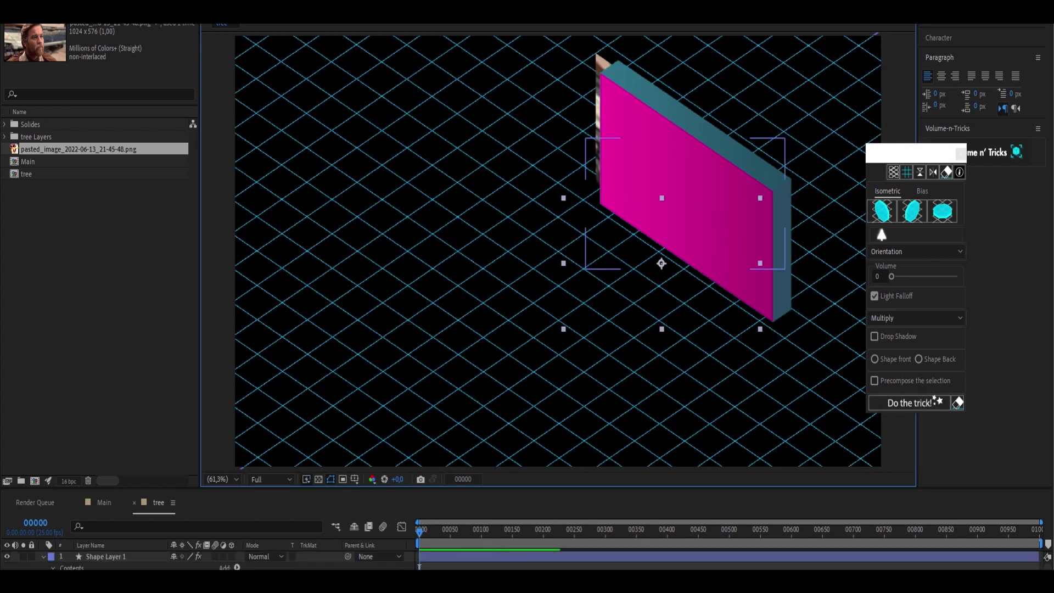
left_click(44, 556)
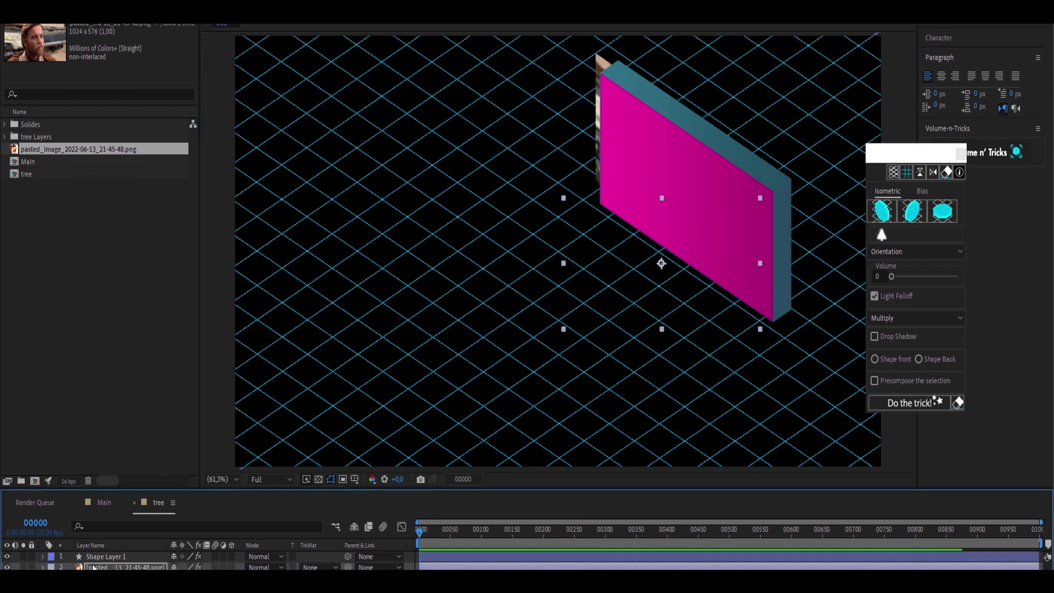
left_click_drag(93, 567, 98, 552)
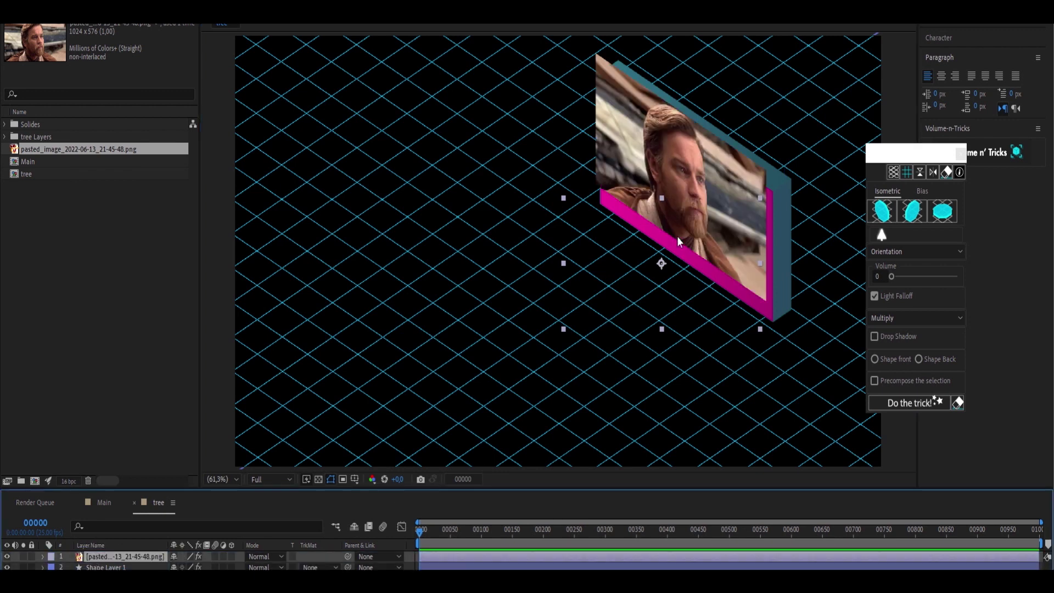
left_click_drag(682, 238, 708, 244)
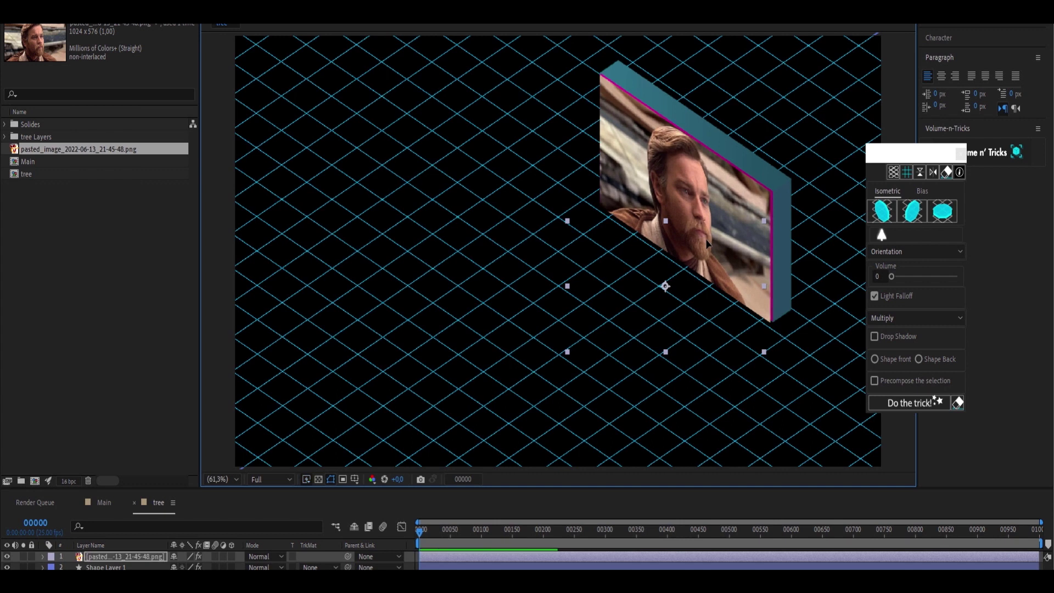
Nudge the pasted image horizontally to fit the front face of the extruded block
key("Right")
key("Right")
key("Right")
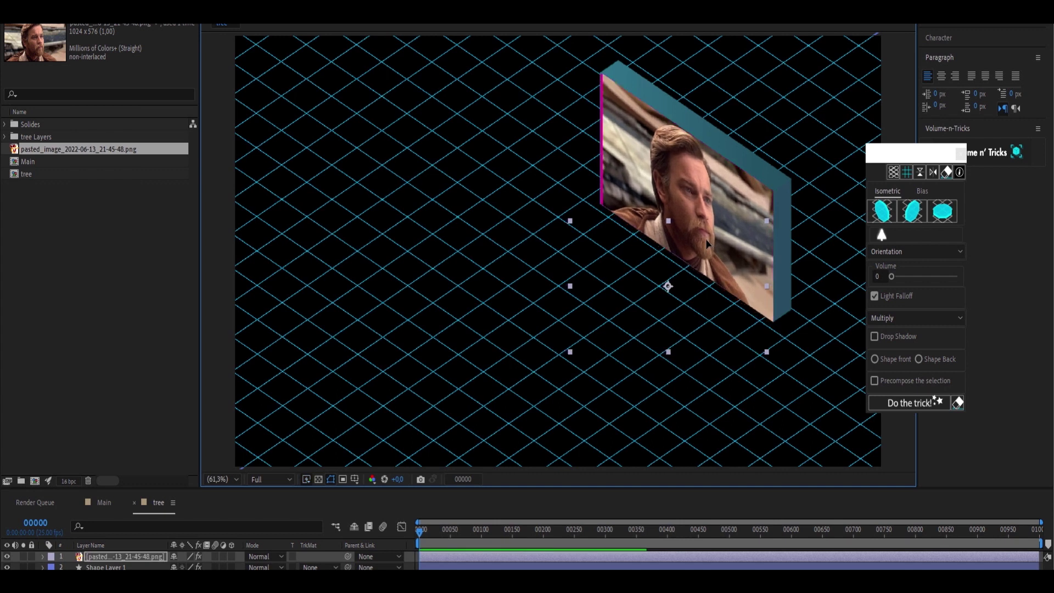
key("Left")
key("Left")
key("Left")
key("Left")
key("Left")
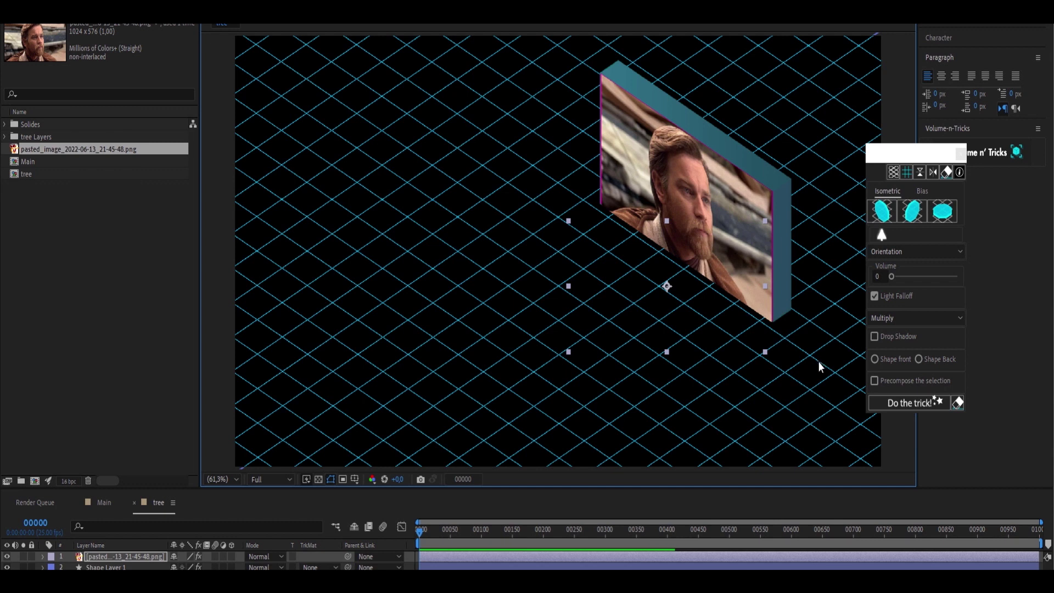
left_click(818, 361)
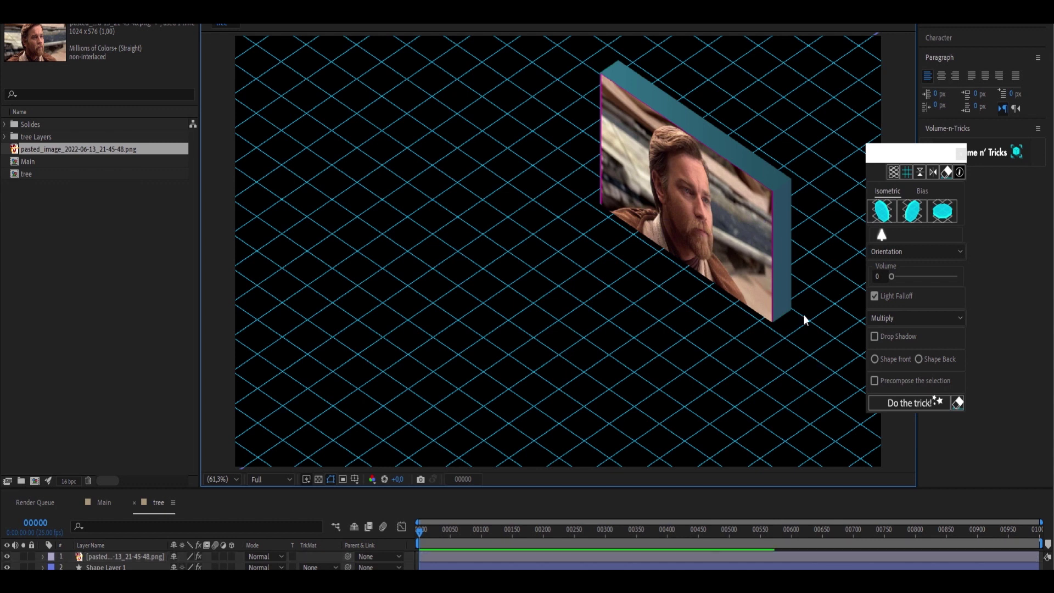
left_click_drag(733, 256, 566, 303)
left_click(763, 209)
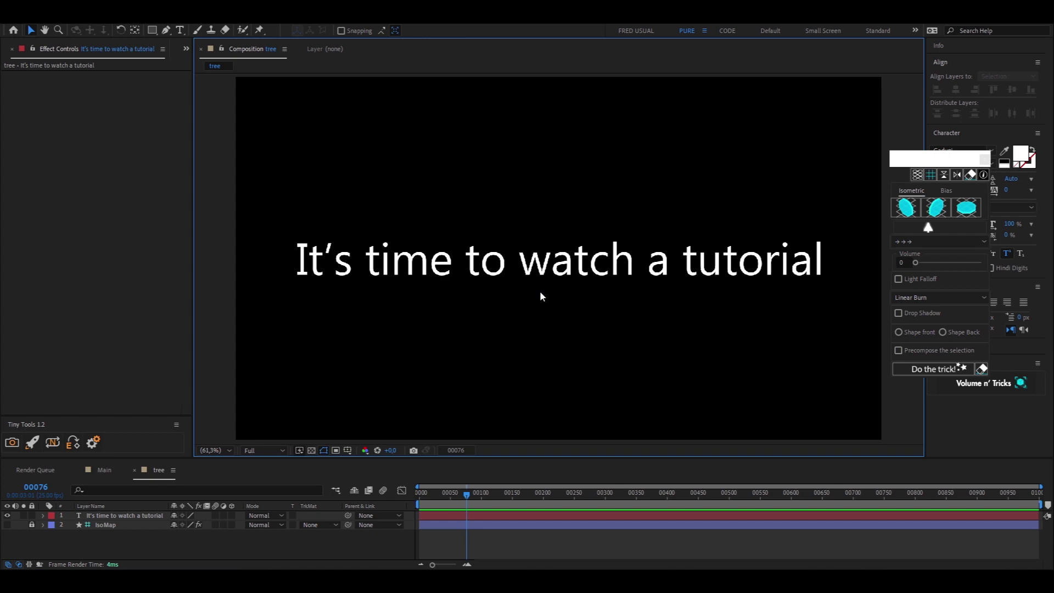
Select the "It's time to watch a tutorial" text layer and preview its animation
left_click(545, 263)
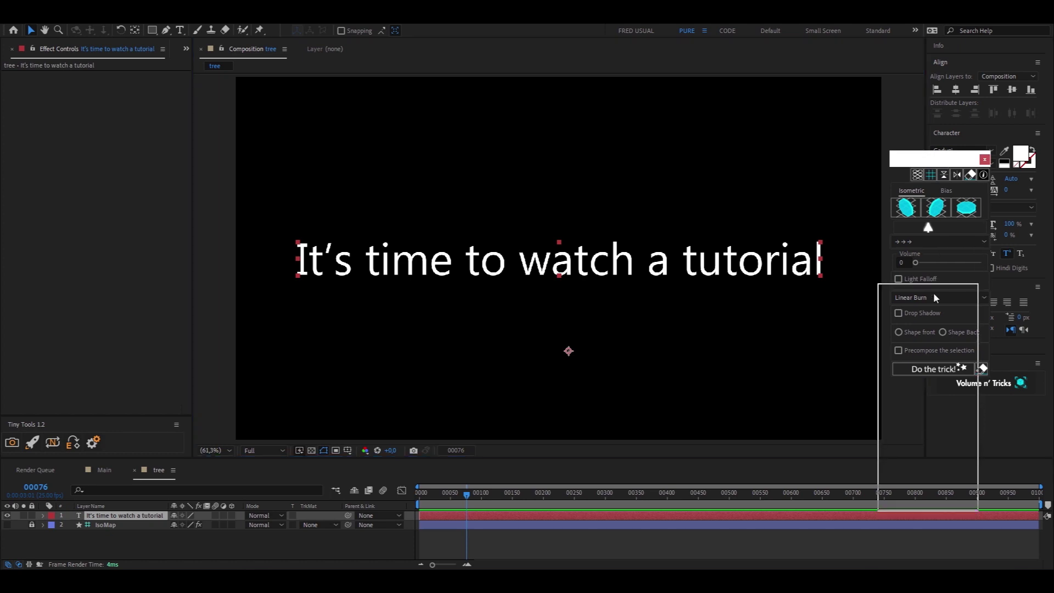
left_click_drag(932, 292, 921, 104)
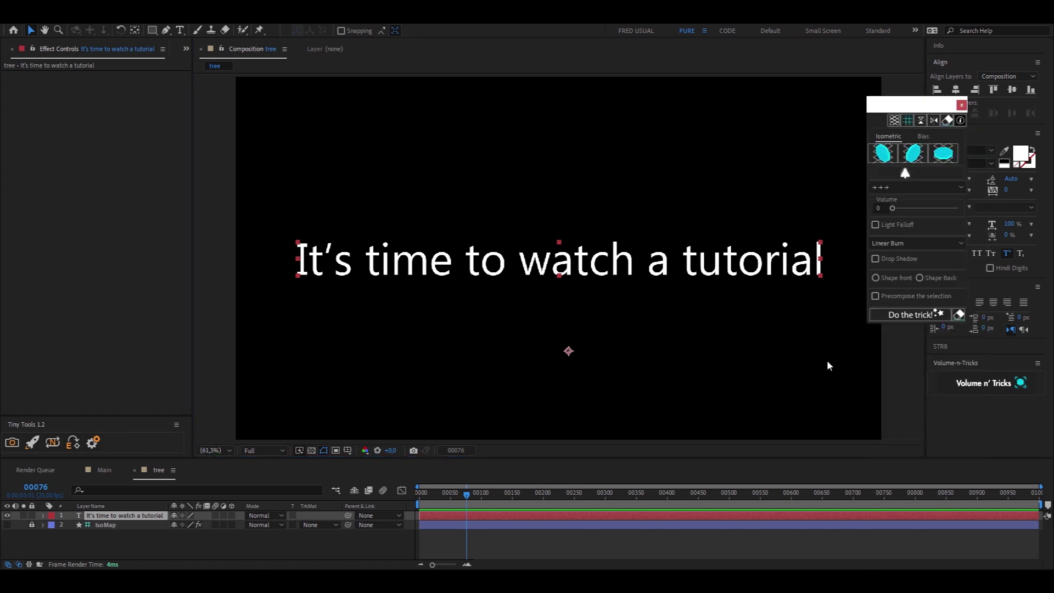
key("space")
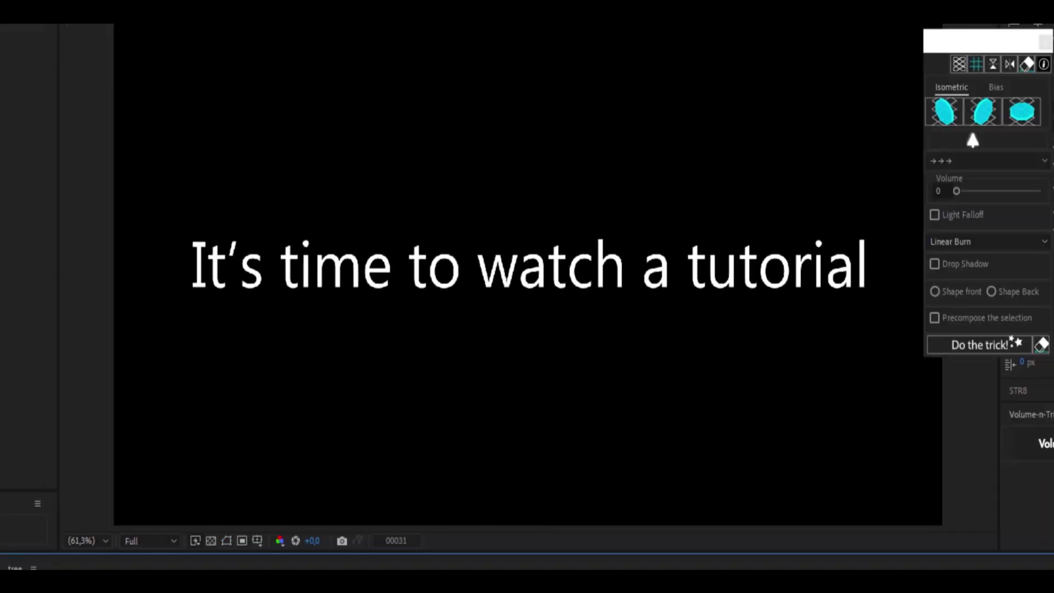
key("space")
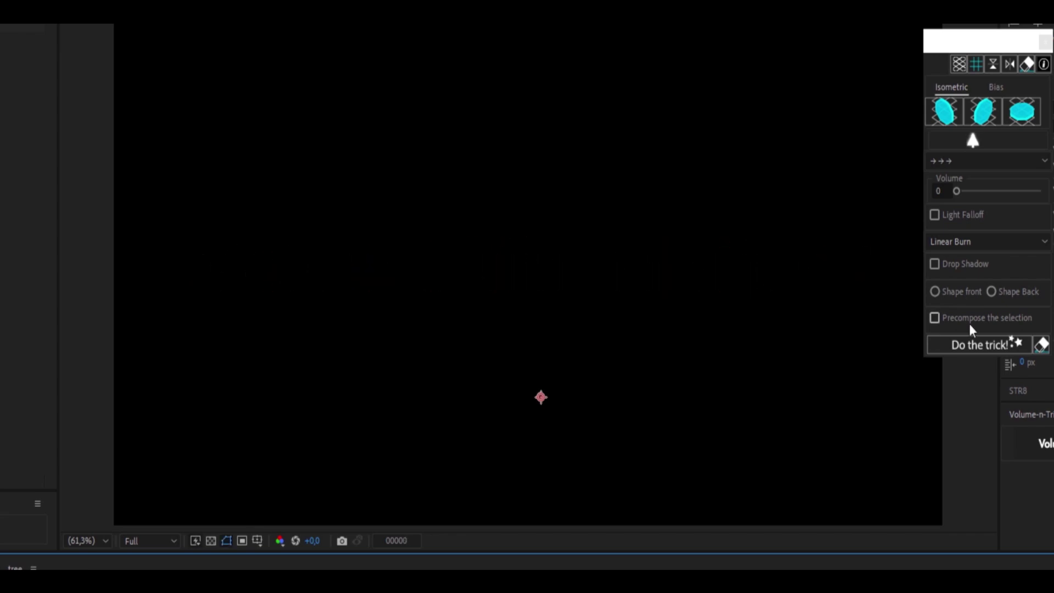
Project the animated text onto the second isometric plane with ← ← ← orientation and preview it
left_click_drag(981, 40, 864, 79)
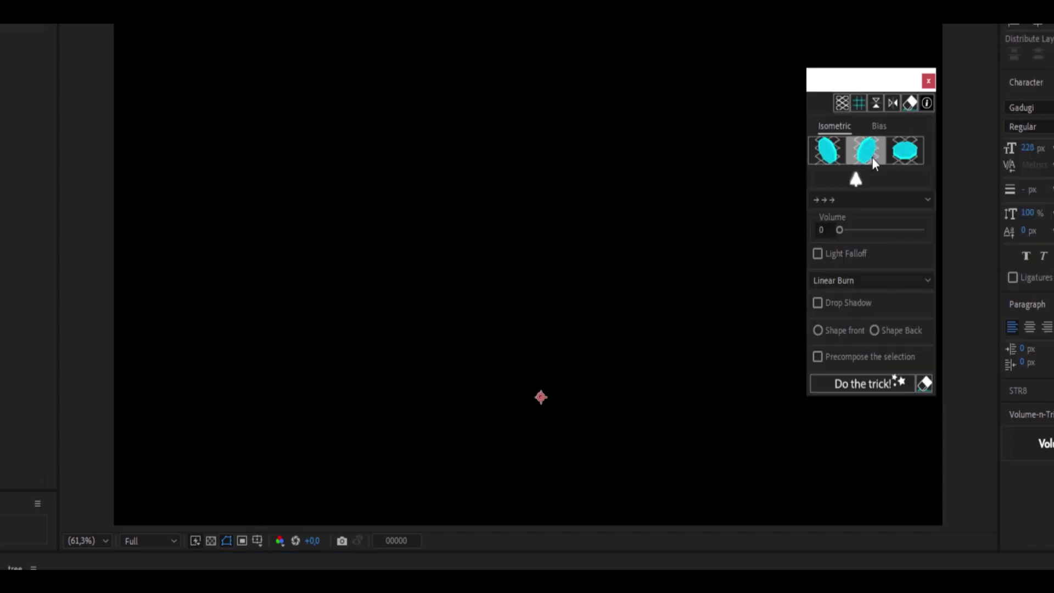
left_click(865, 199)
left_click(854, 251)
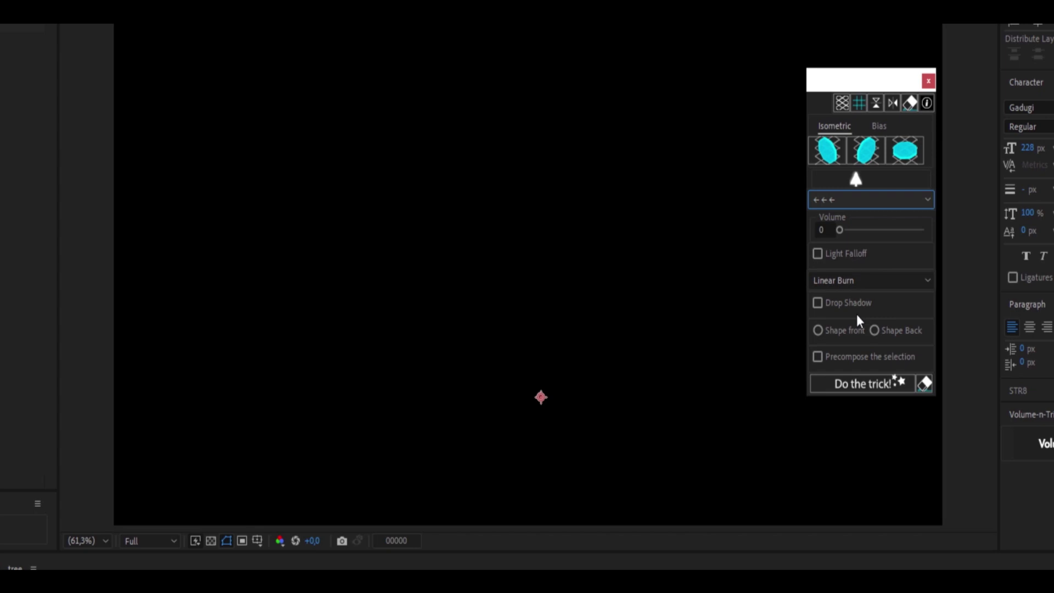
left_click(881, 385)
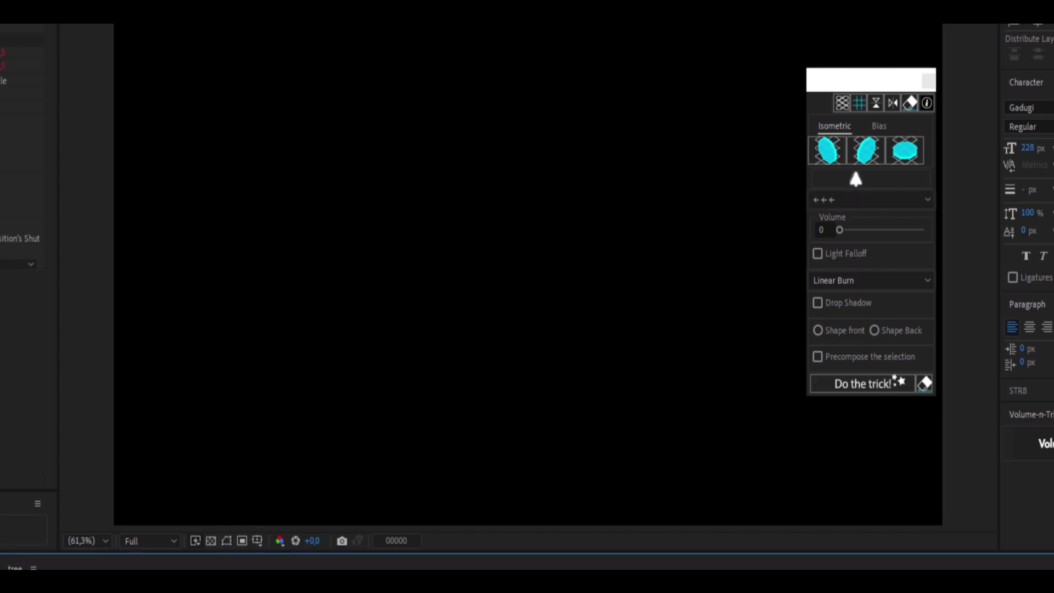
key("space")
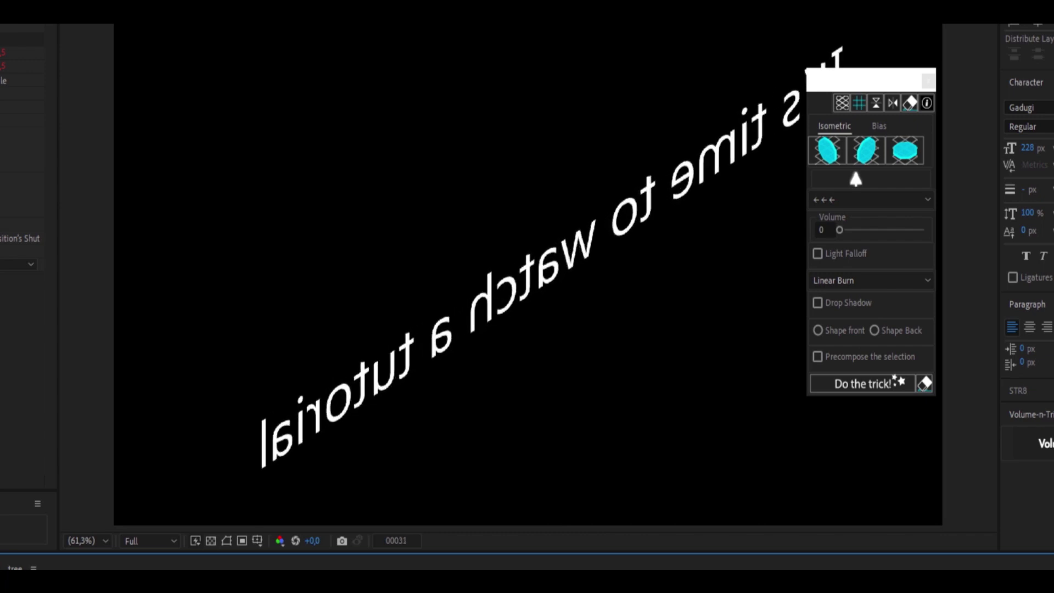
Change the animated text to → → → orientation on the second isometric plane and preview the animation
left_click(844, 195)
left_click(840, 232)
left_click(844, 385)
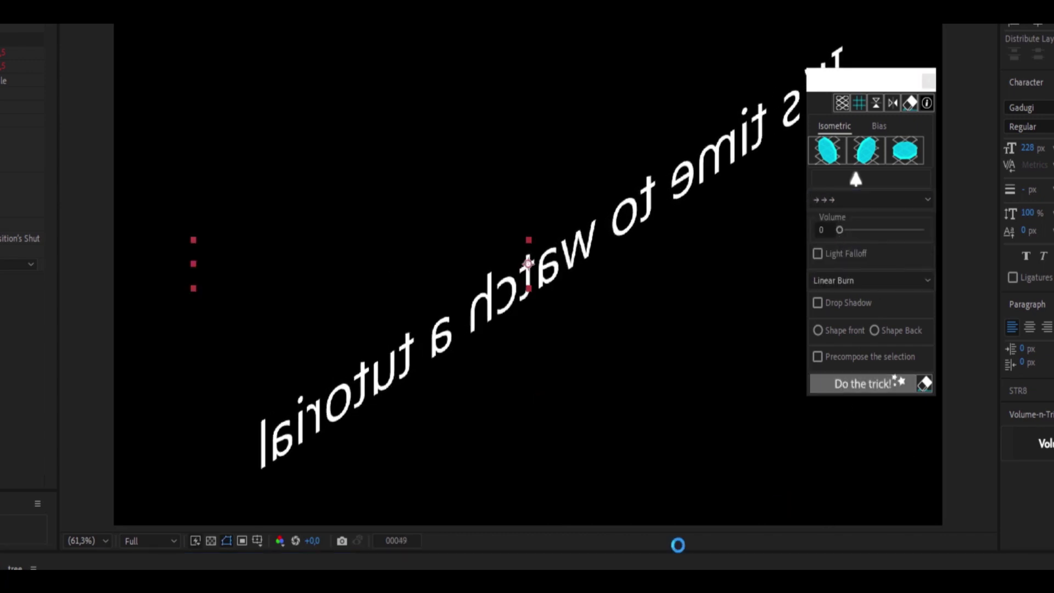
key("space")
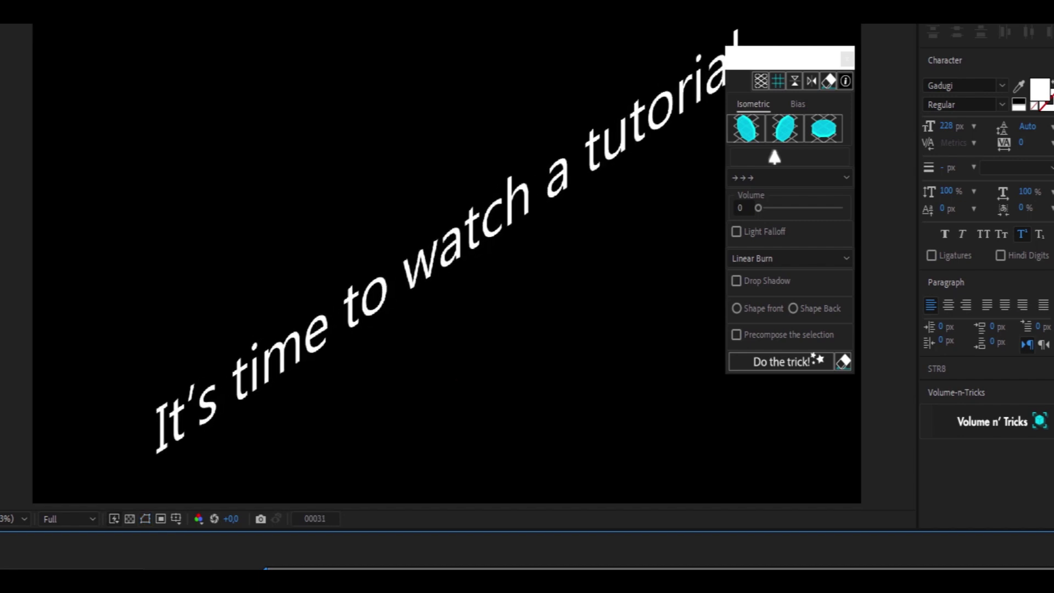
key("space")
key("space")
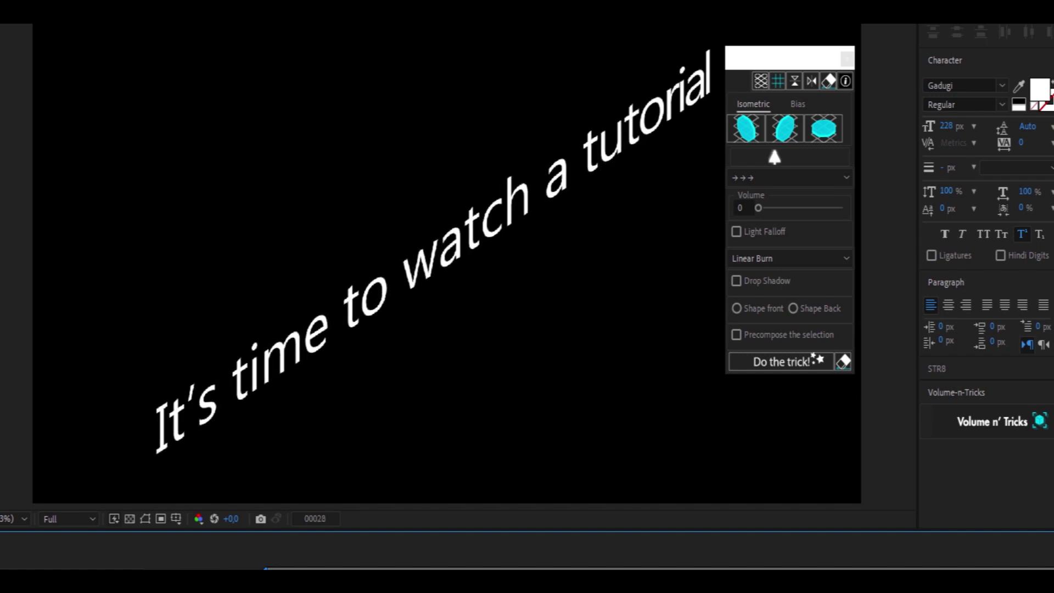
key("space")
Project the animated text onto the first isometric plane with → → → orientation and preview it from the start
left_click(743, 127)
left_click(778, 362)
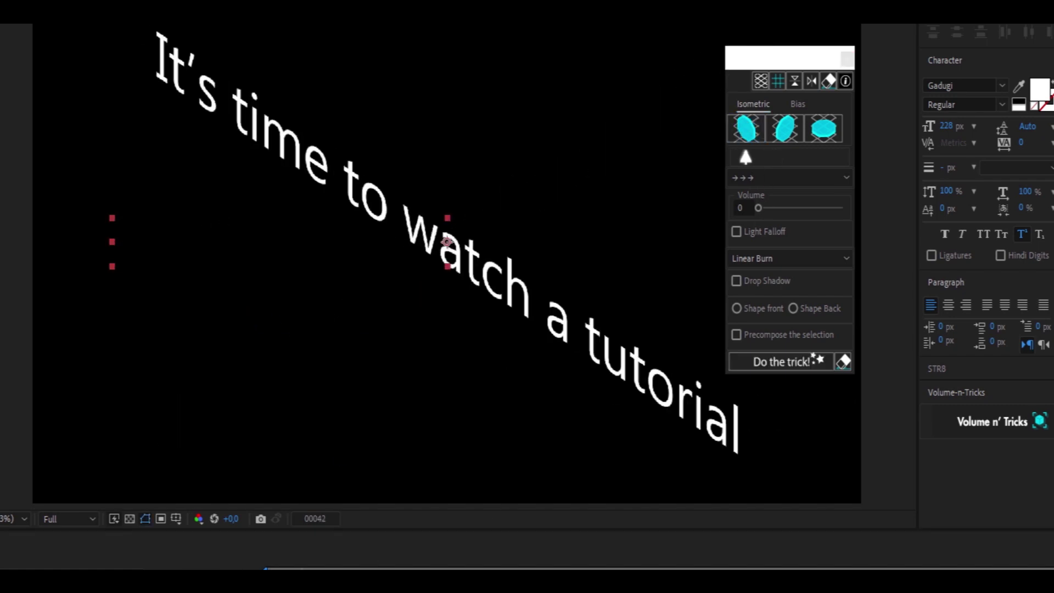
key("Home")
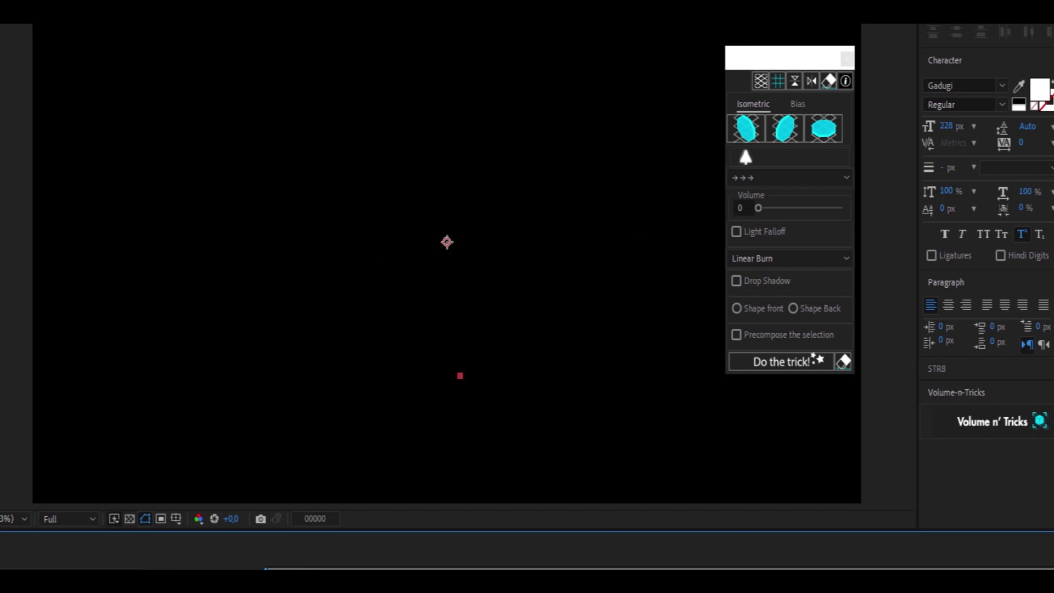
key("space")
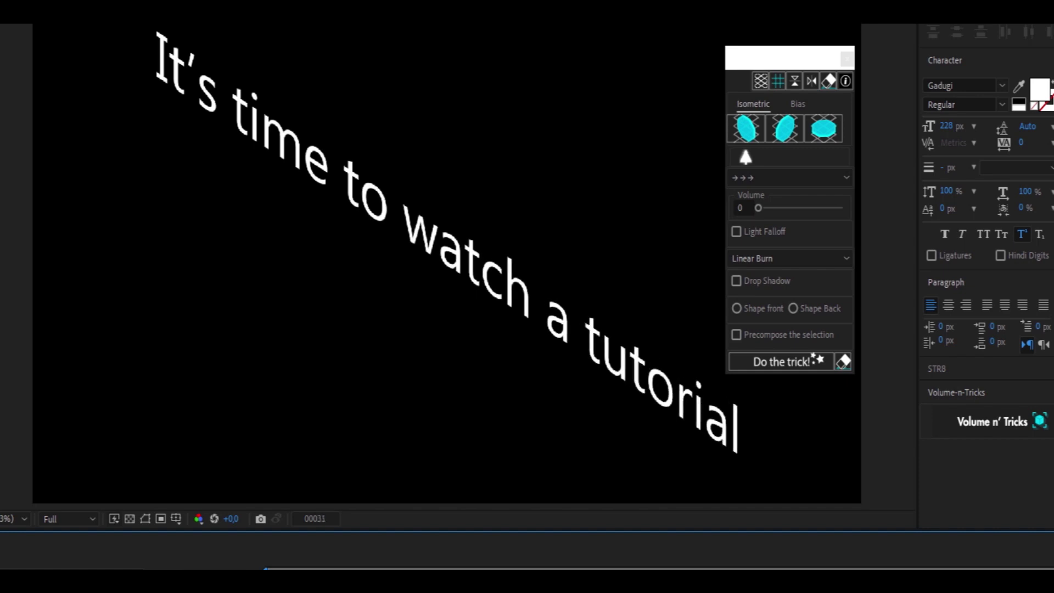
key("space")
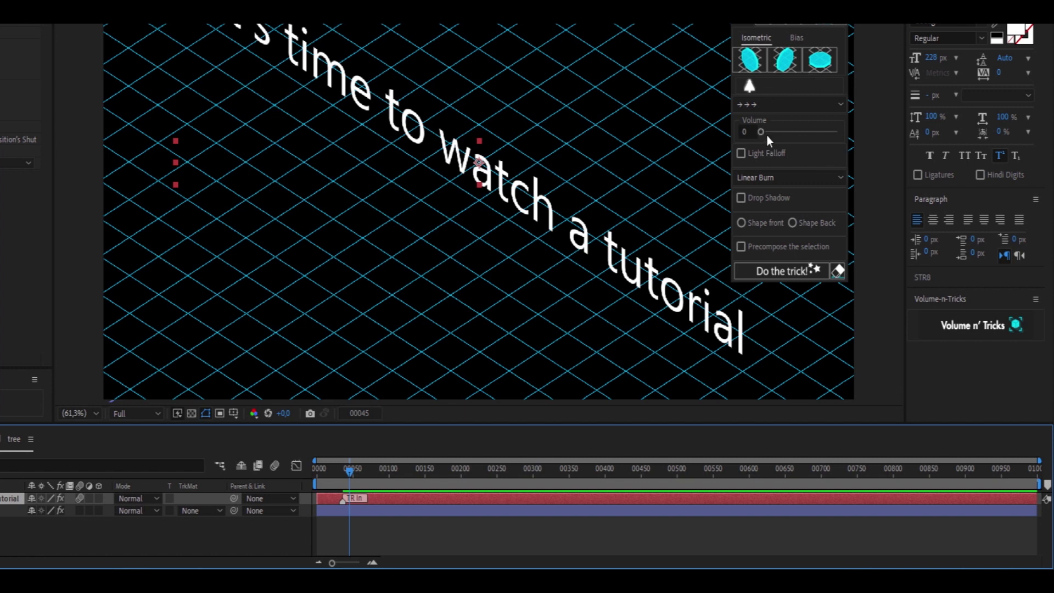
Extrude the animated text with a volume of 54, accept its conversion to outlines, and set the shape stroke colour to teal green
left_click(764, 133)
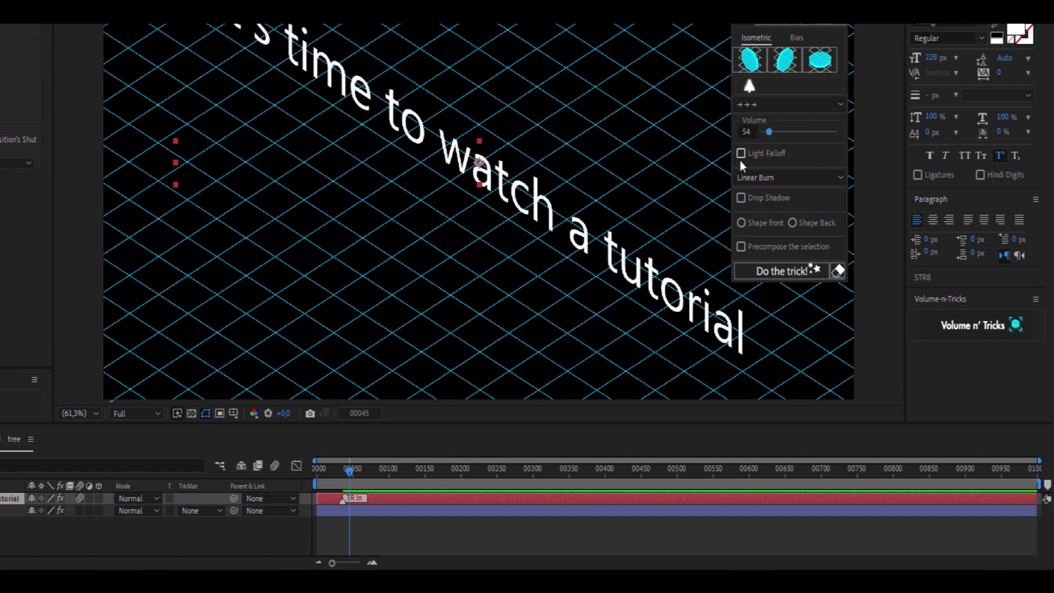
left_click(770, 270)
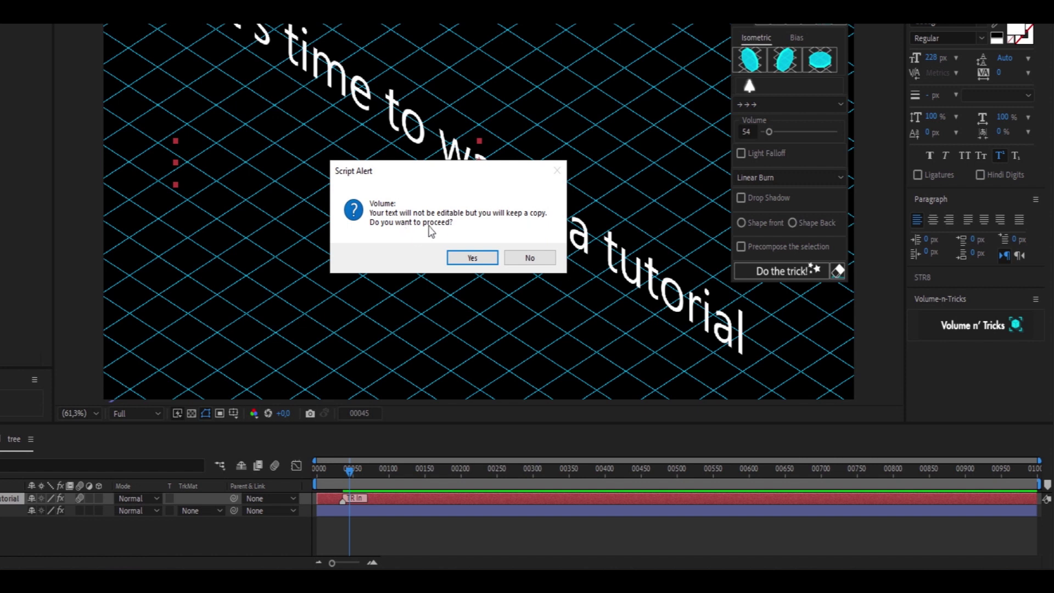
left_click(482, 258)
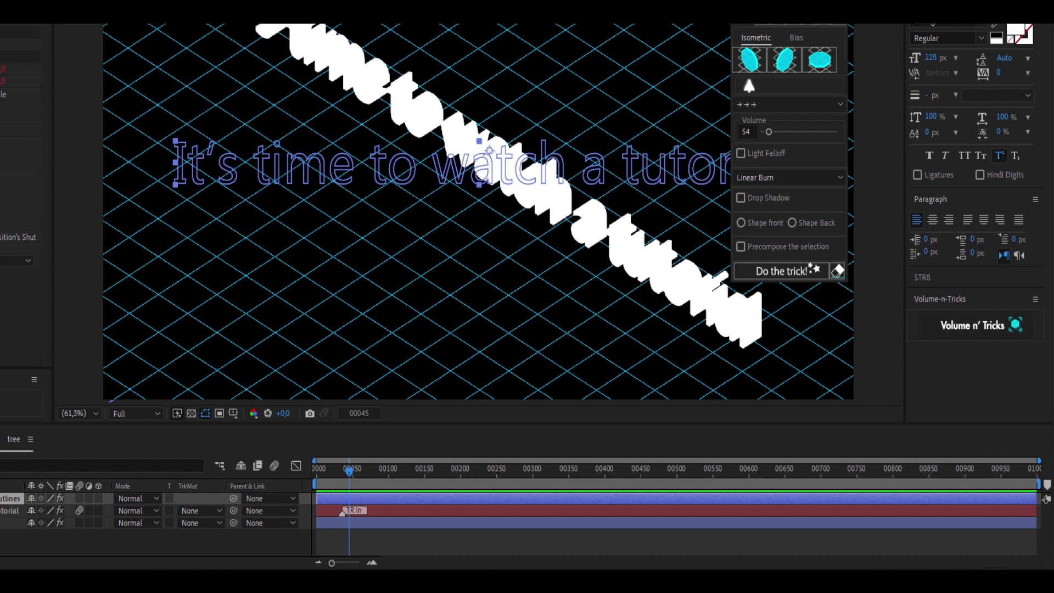
left_click(727, 306)
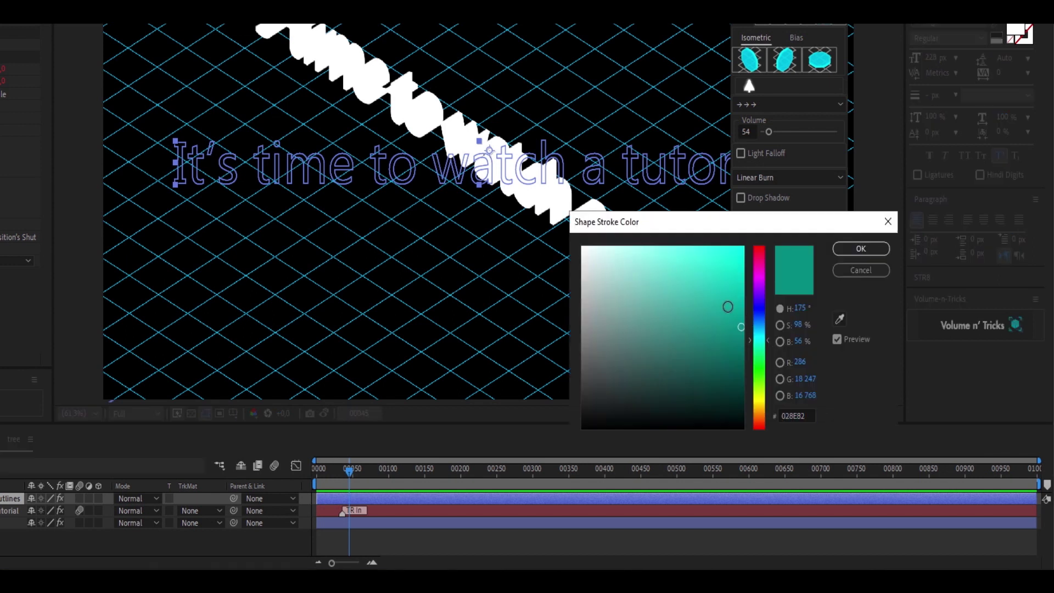
left_click(861, 248)
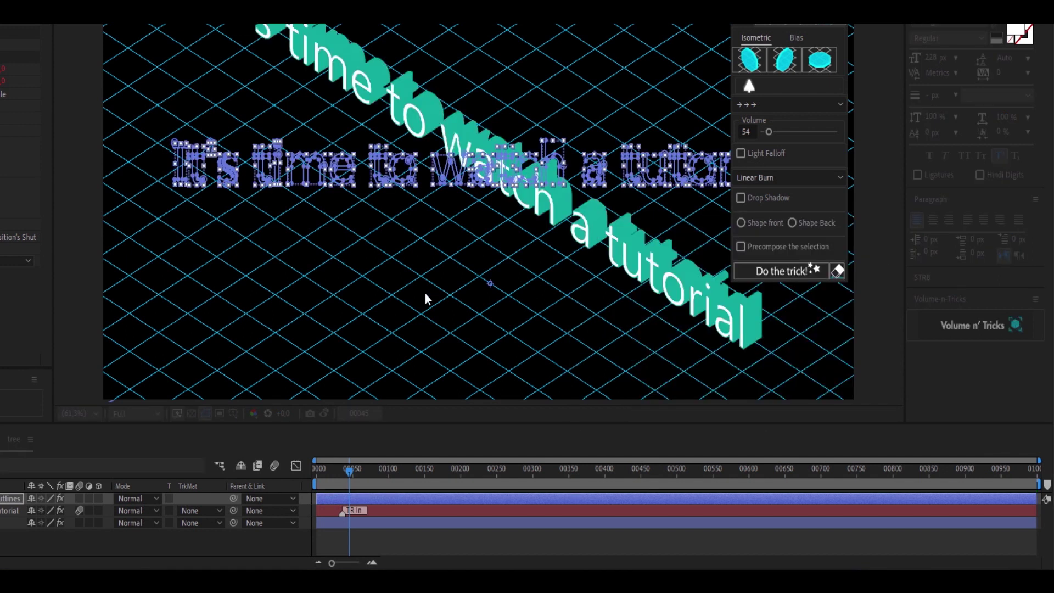
Select the original text layer and scrub the timeline to check whether the extruded text still animates
left_click_drag(347, 477, 254, 476)
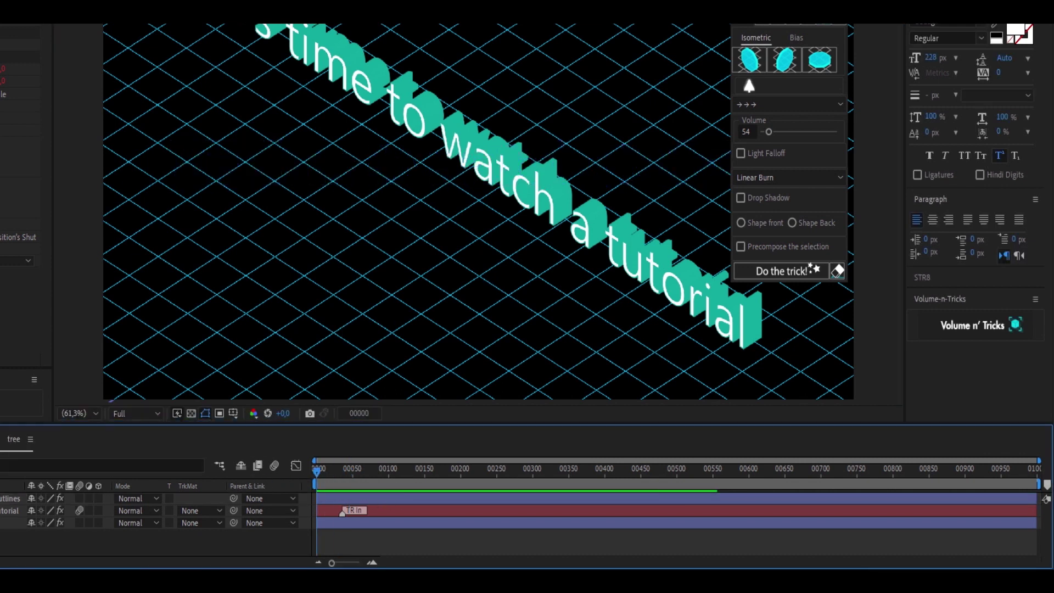
left_click(10, 510)
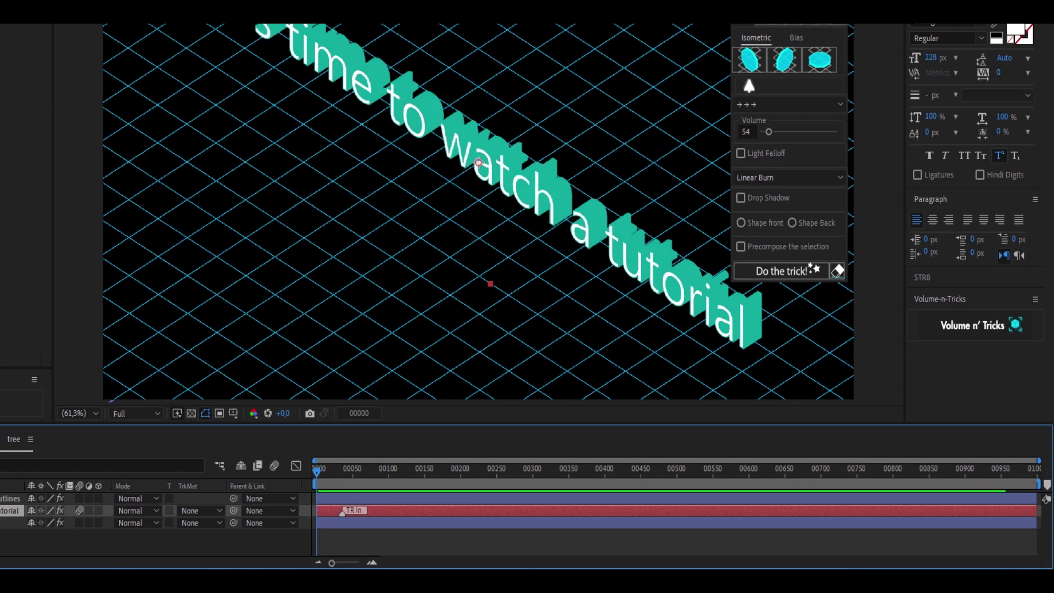
left_click_drag(334, 473, 312, 477)
left_click_drag(320, 472, 514, 472)
key("Home")
Keyframe the position of the letter w in the outlines layer, starting at frame 0 and moving to -27, -98
left_click(417, 497)
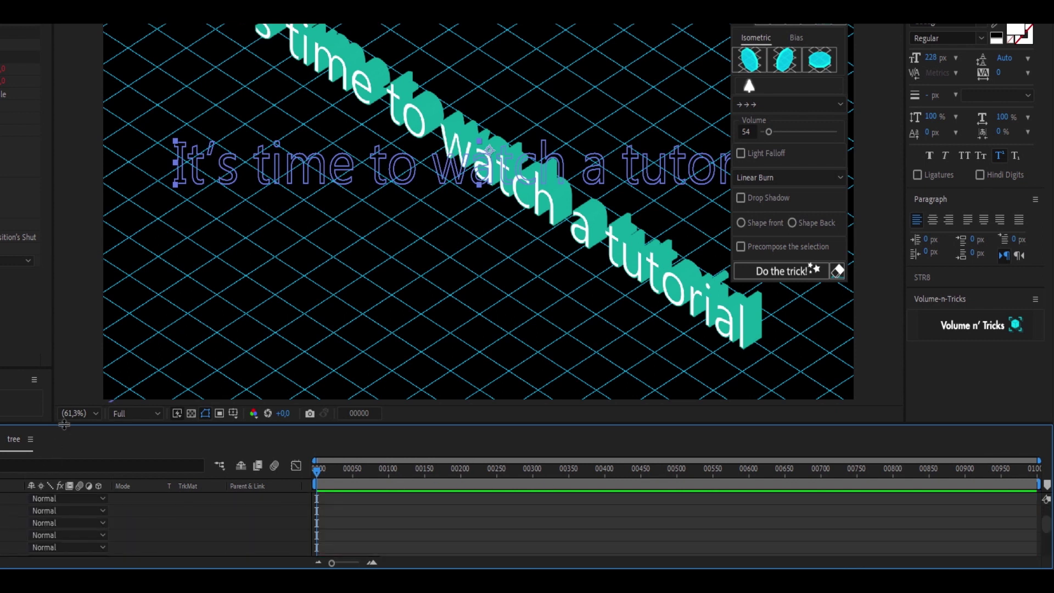
left_click_drag(64, 423, 67, 335)
left_click(12, 471)
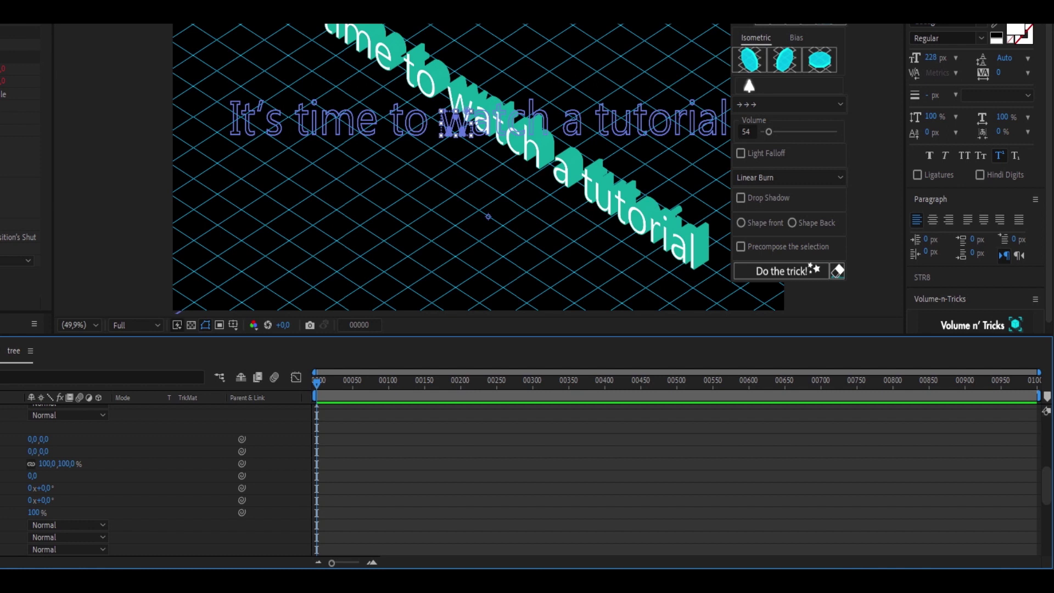
left_click(1, 451)
left_click_drag(329, 386, 336, 383)
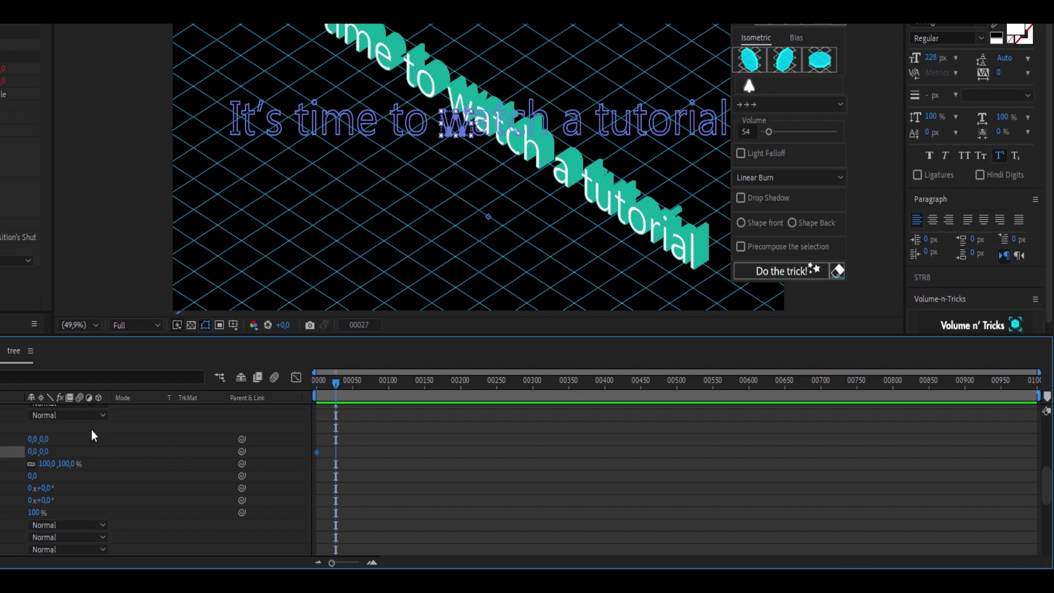
left_click_drag(32, 451, 66, 447)
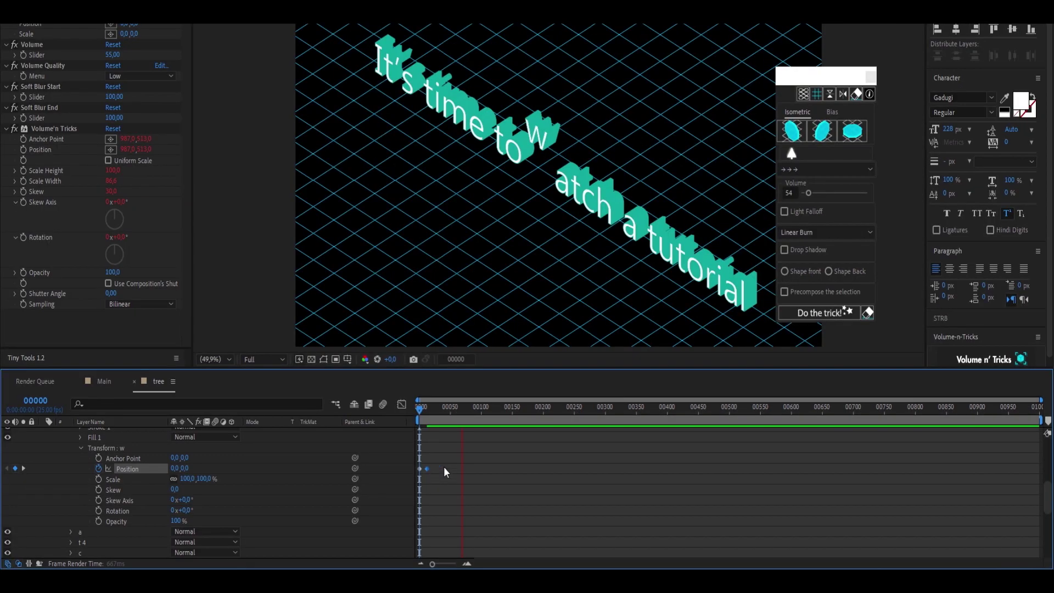
key("space")
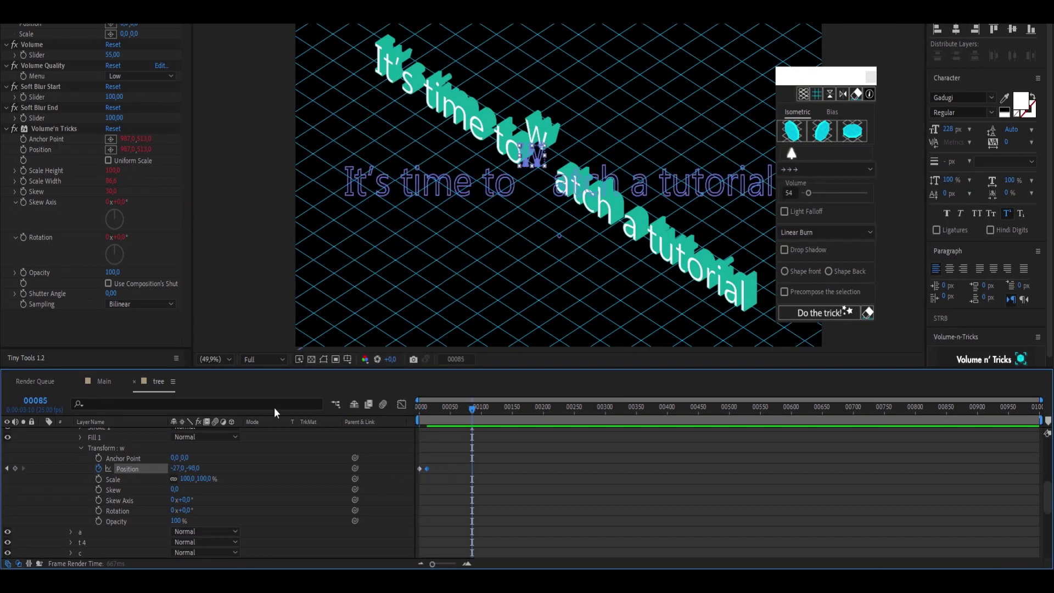
Collapse and hide the text outlines layer, and show and select the original text layer
scroll(279, 466, "up", 5)
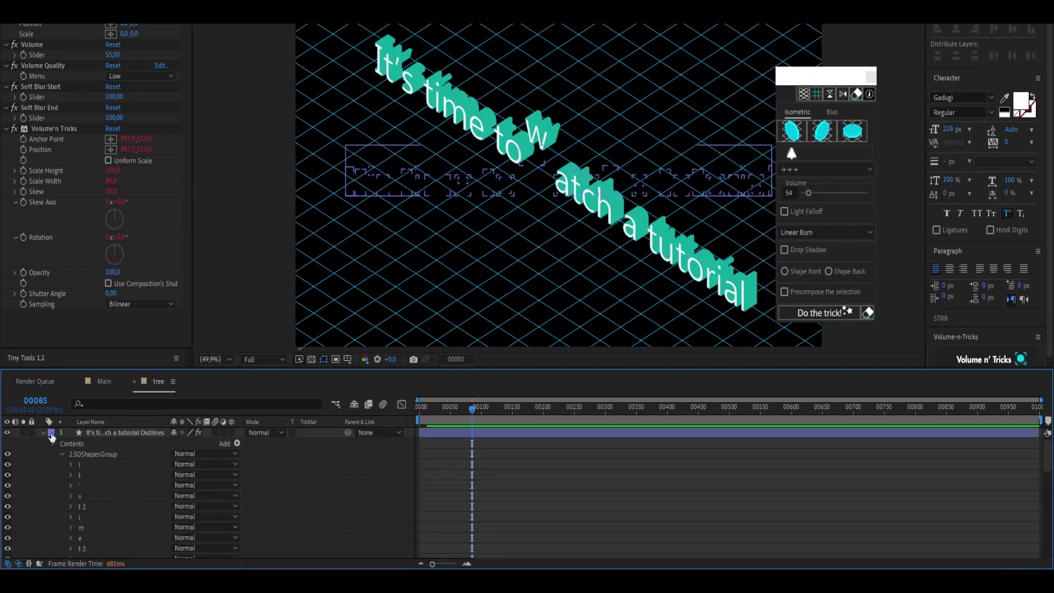
left_click(43, 433)
left_click(8, 433)
left_click(8, 433)
left_click(8, 433)
left_click(7, 443)
left_click(125, 442)
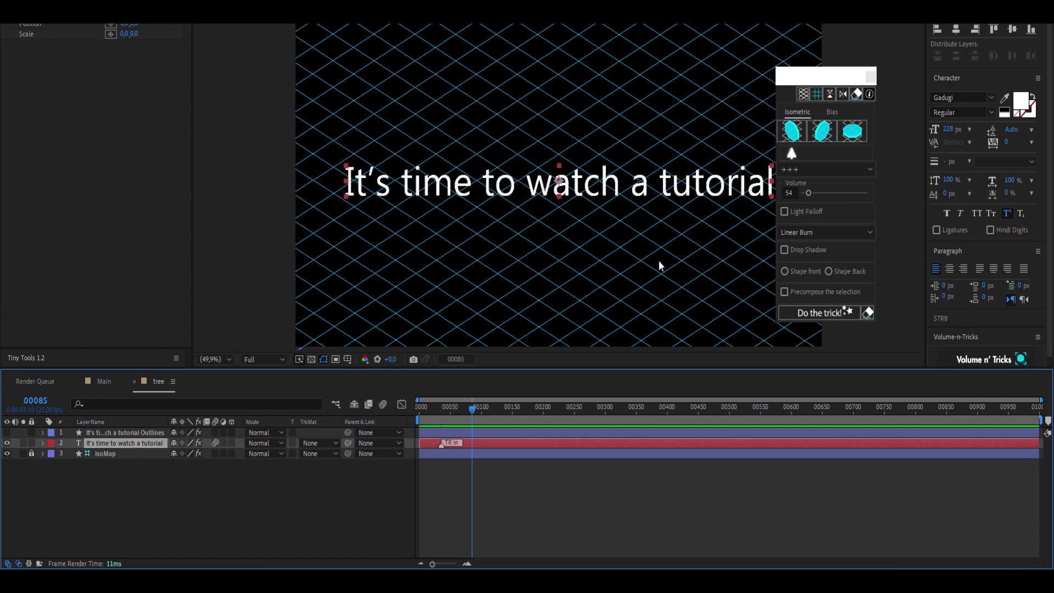
Preview the original text layer's animation from the first frame
left_click_drag(452, 406, 378, 409)
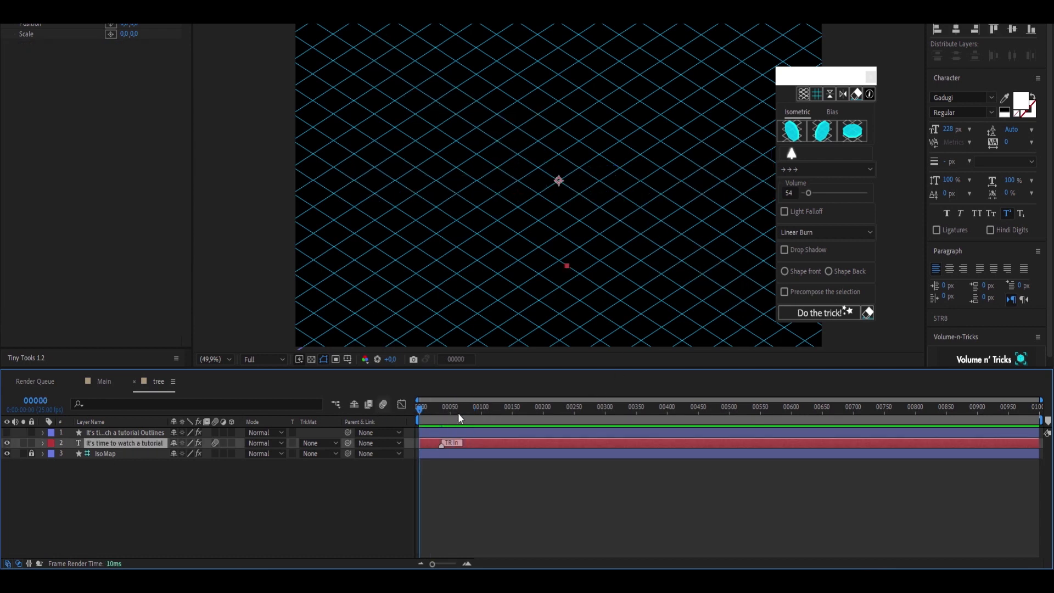
key("space")
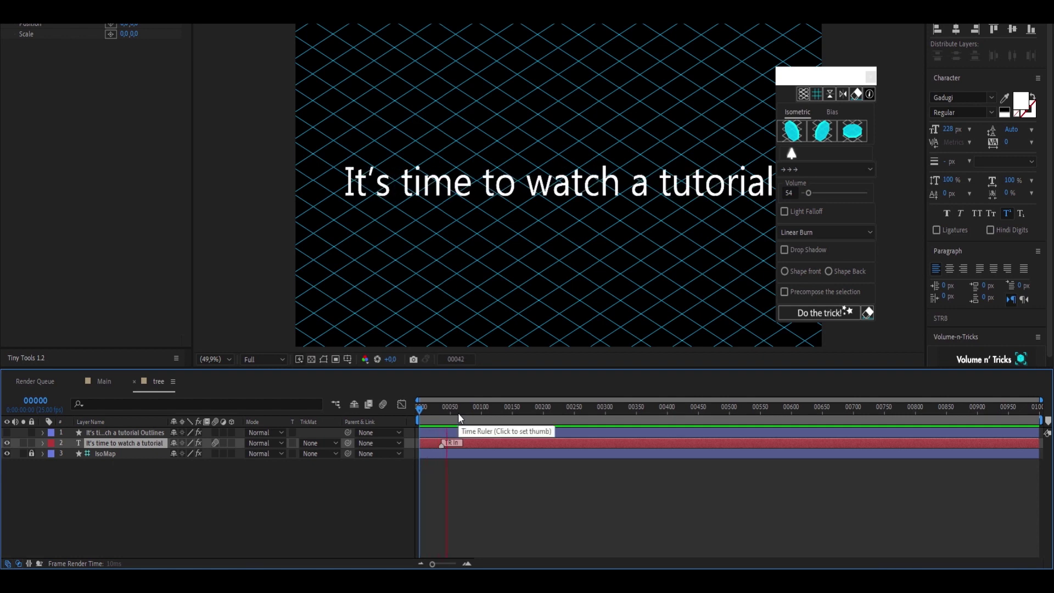
left_click(458, 413)
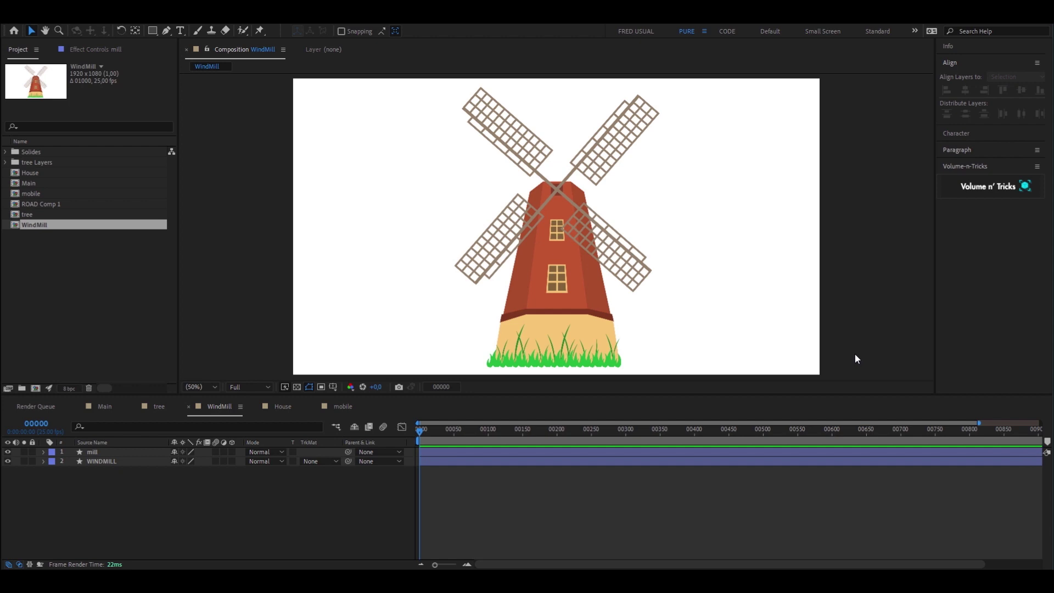
In the WindMill composition, project the WINDMILL layer onto the first isometric plane with → → → orientation, volume 200 and Linear Burn light falloff
left_click(532, 458)
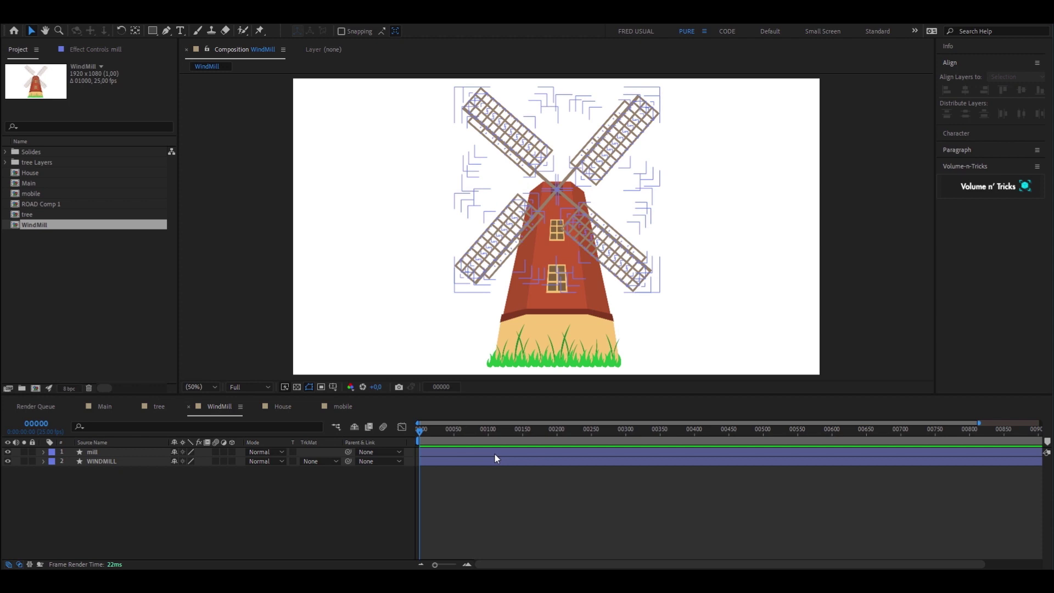
left_click(549, 471)
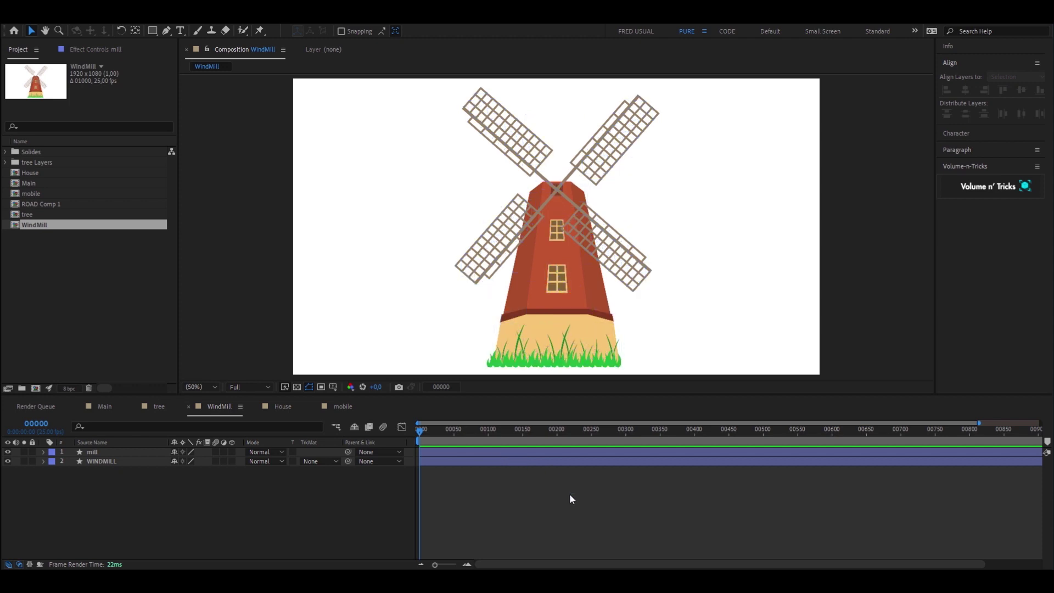
left_click(448, 462)
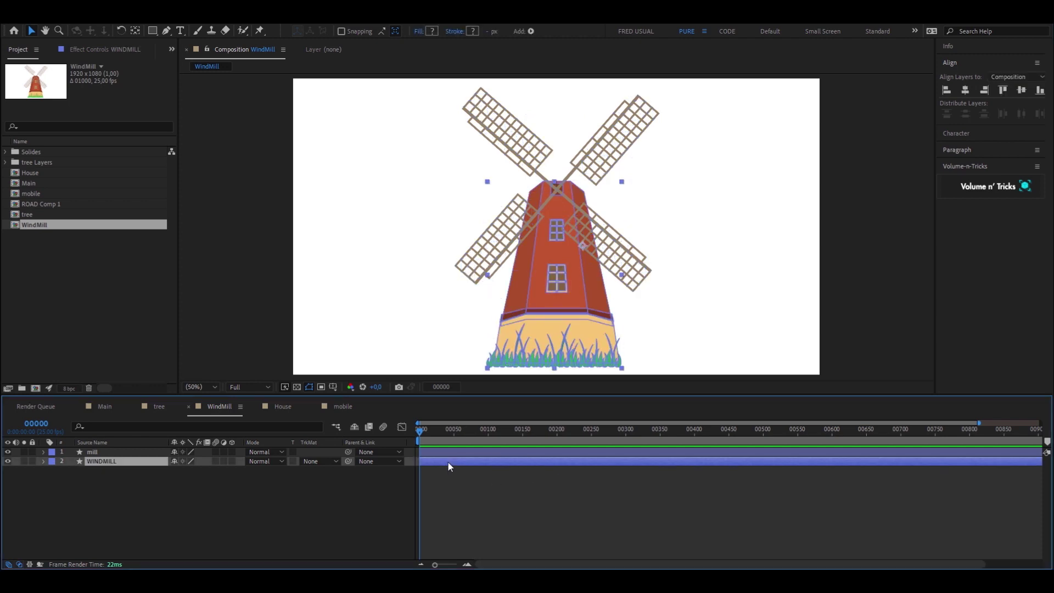
left_click(963, 193)
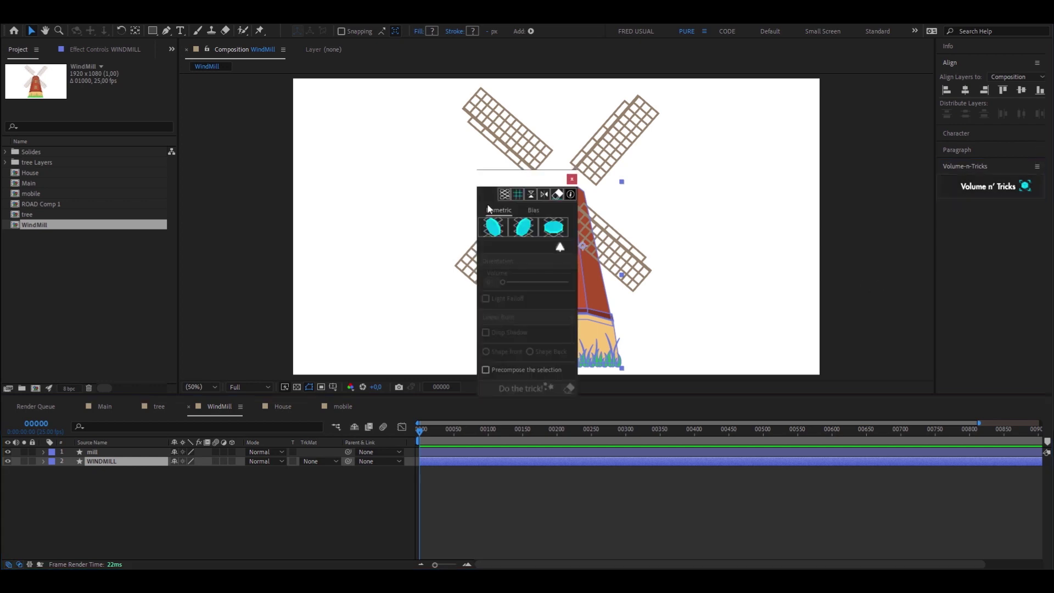
left_click_drag(511, 182, 806, 189)
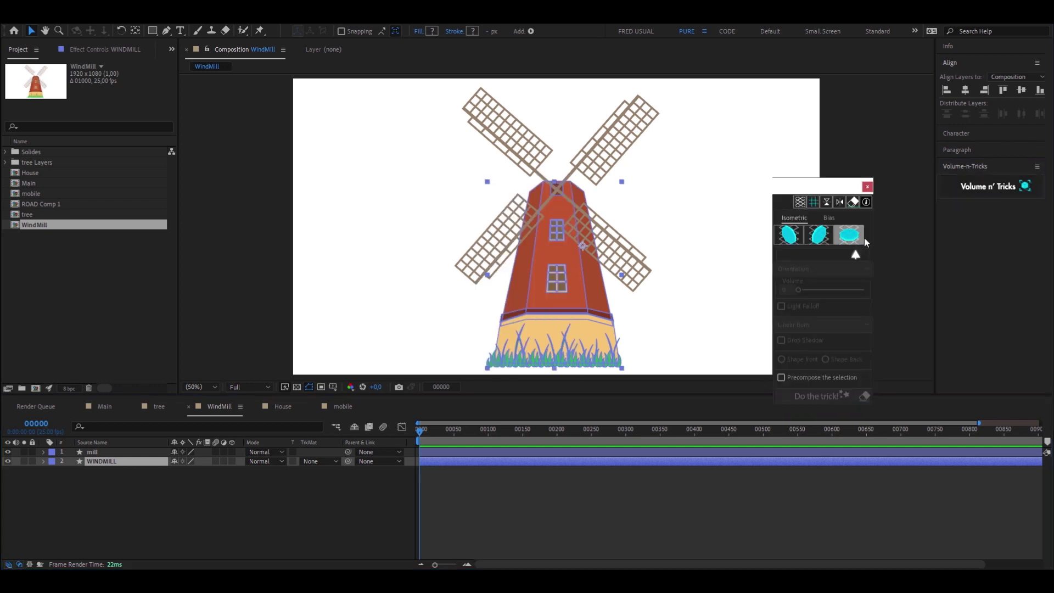
left_click(787, 239)
left_click(801, 270)
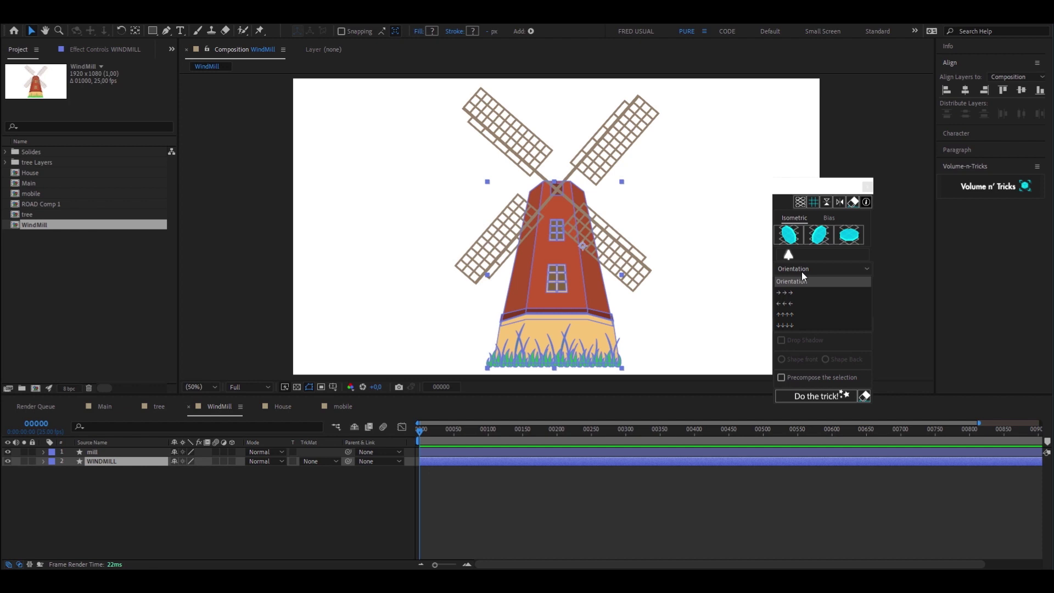
left_click(797, 293)
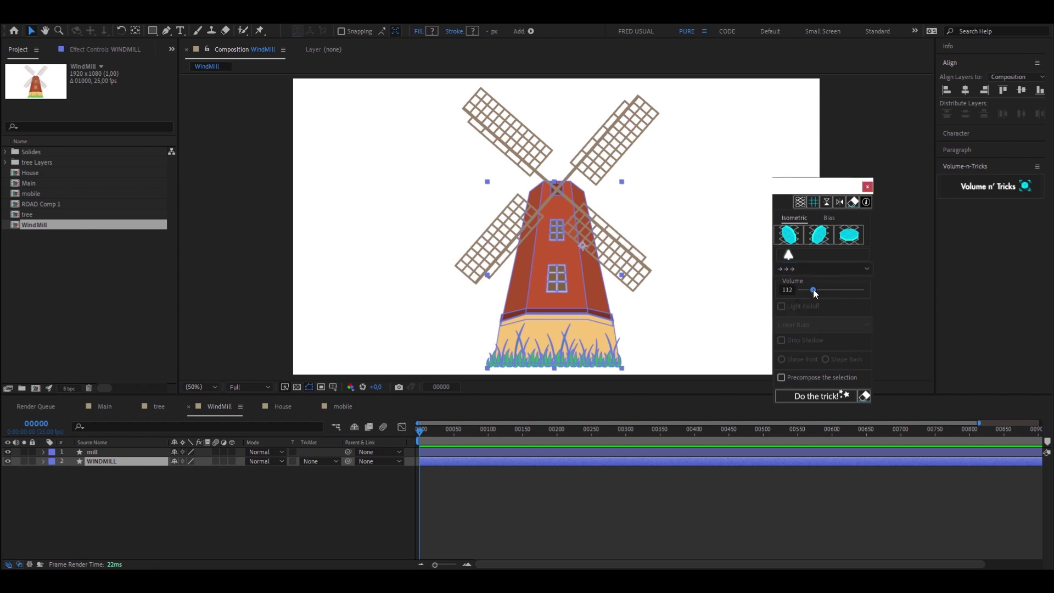
left_click_drag(821, 289, 824, 291)
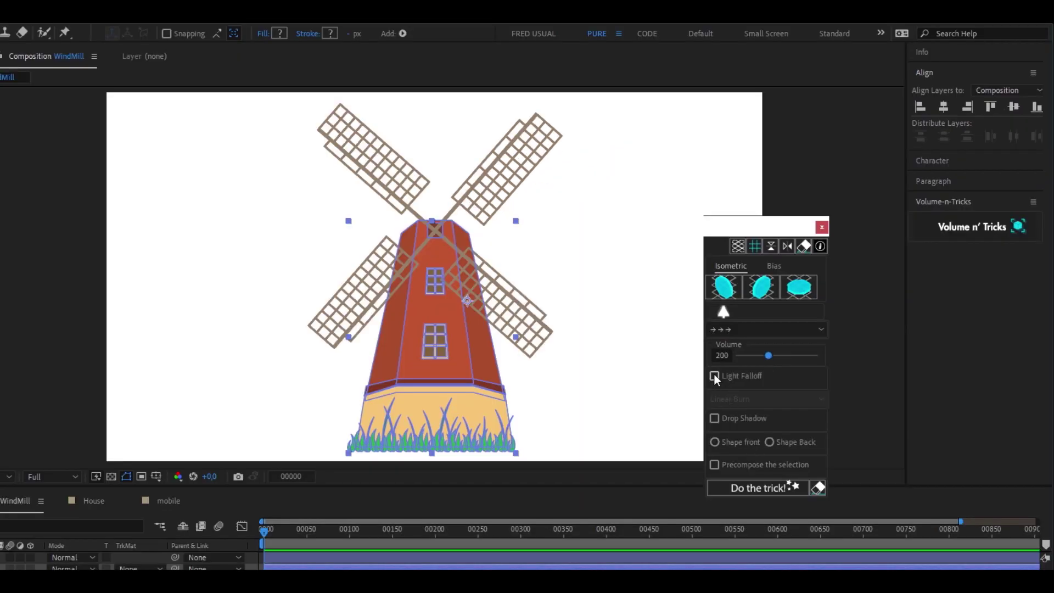
left_click(714, 375)
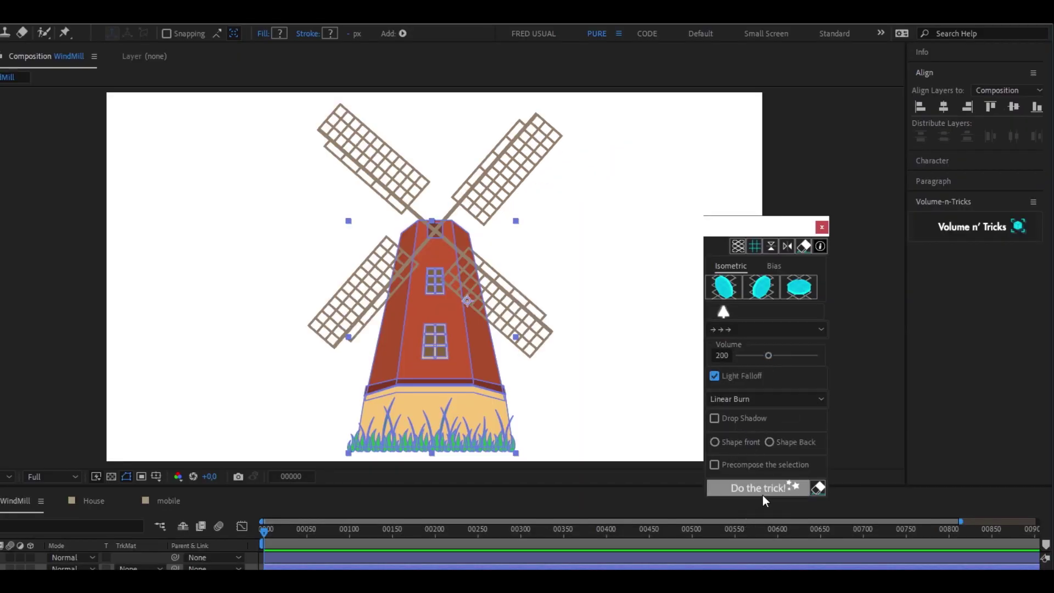
left_click(747, 488)
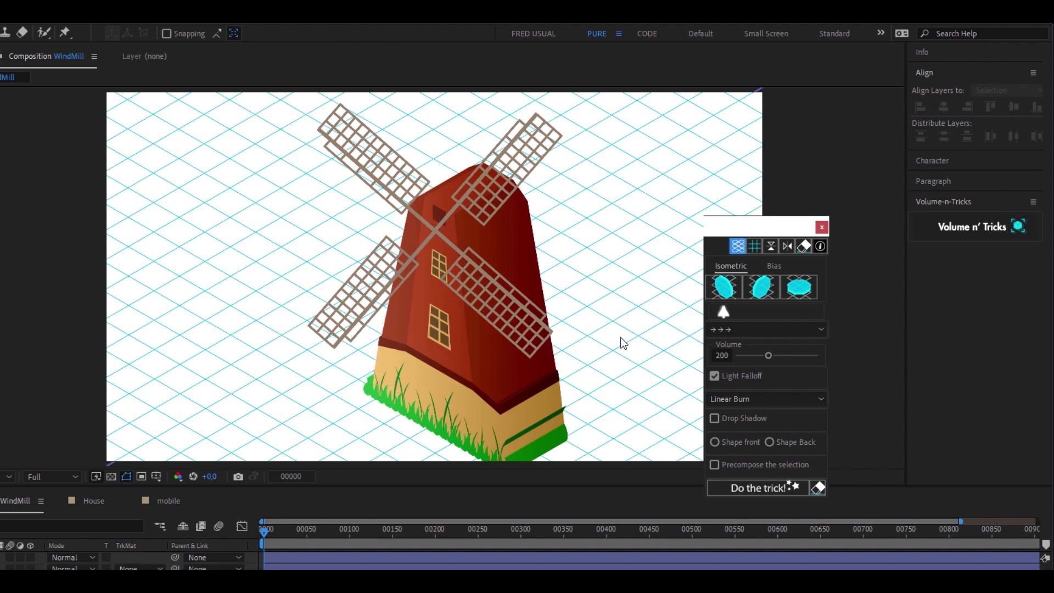
Select the windmill's sails and preview their rotation from the first frame
left_click(351, 301)
left_click(262, 533)
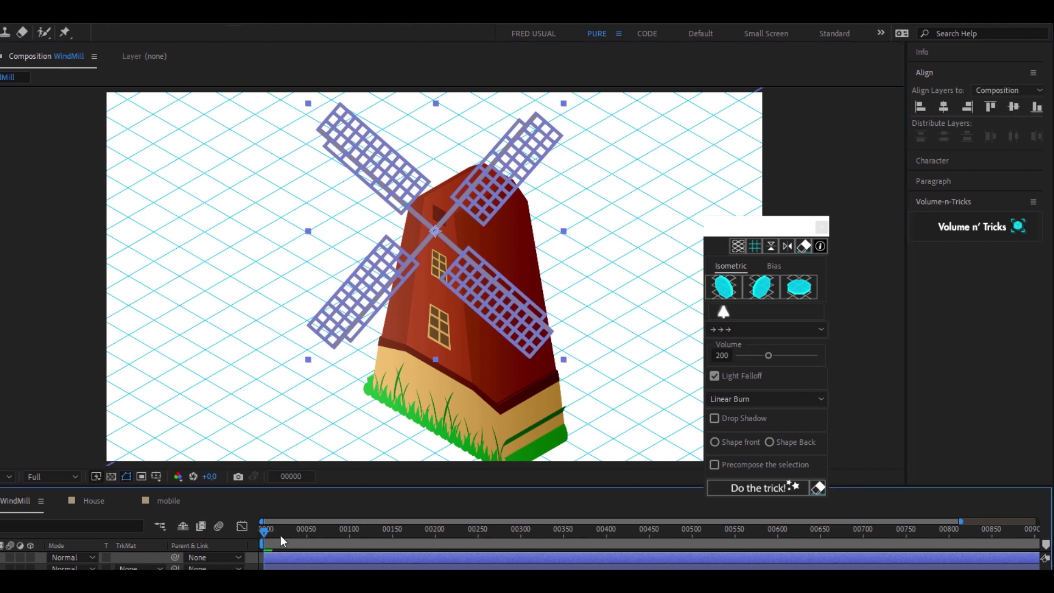
key("space")
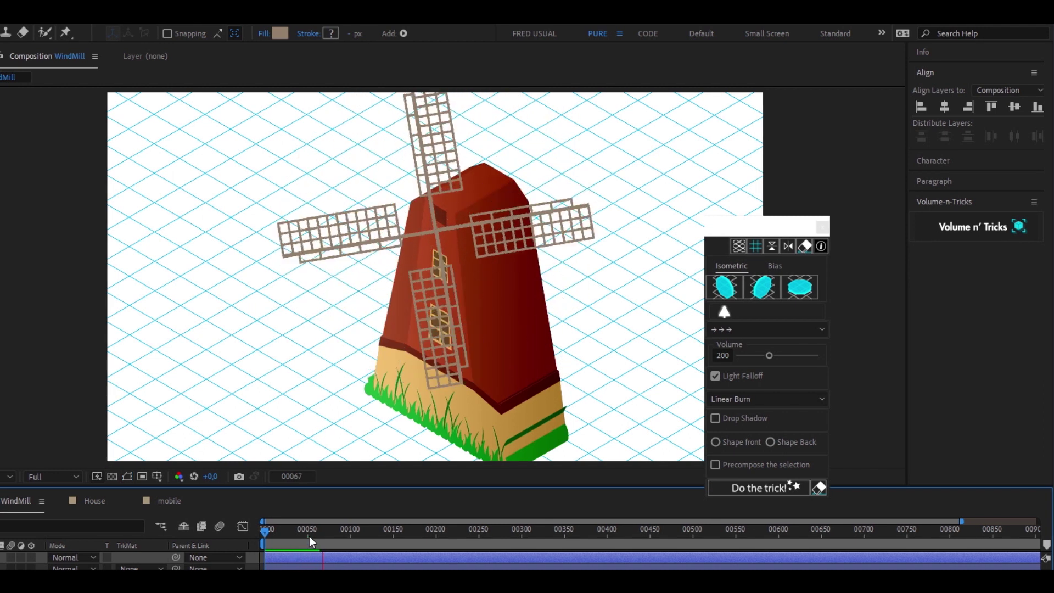
key("space")
key("space")
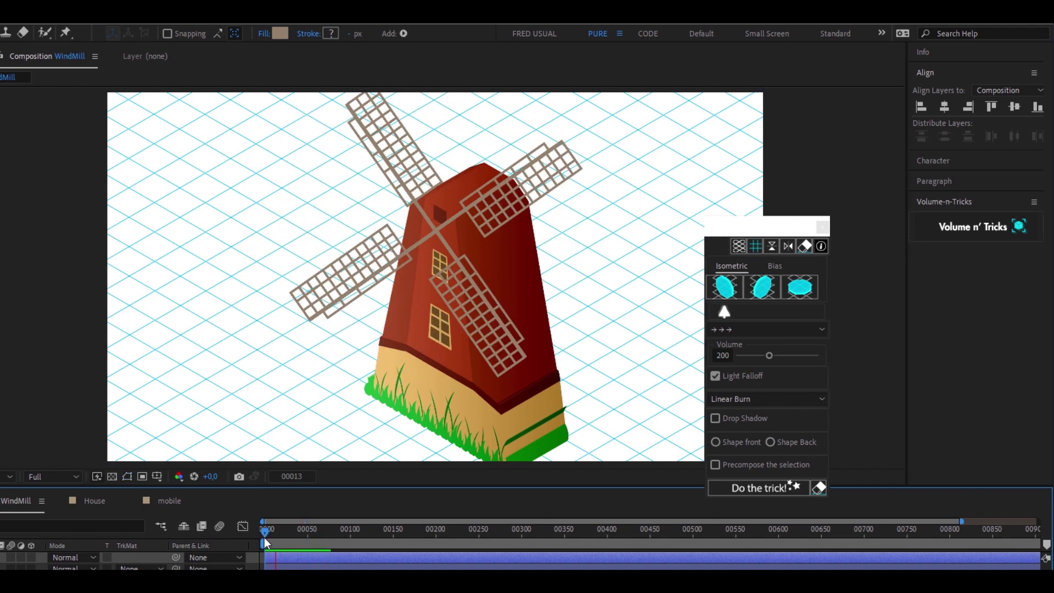
key("space")
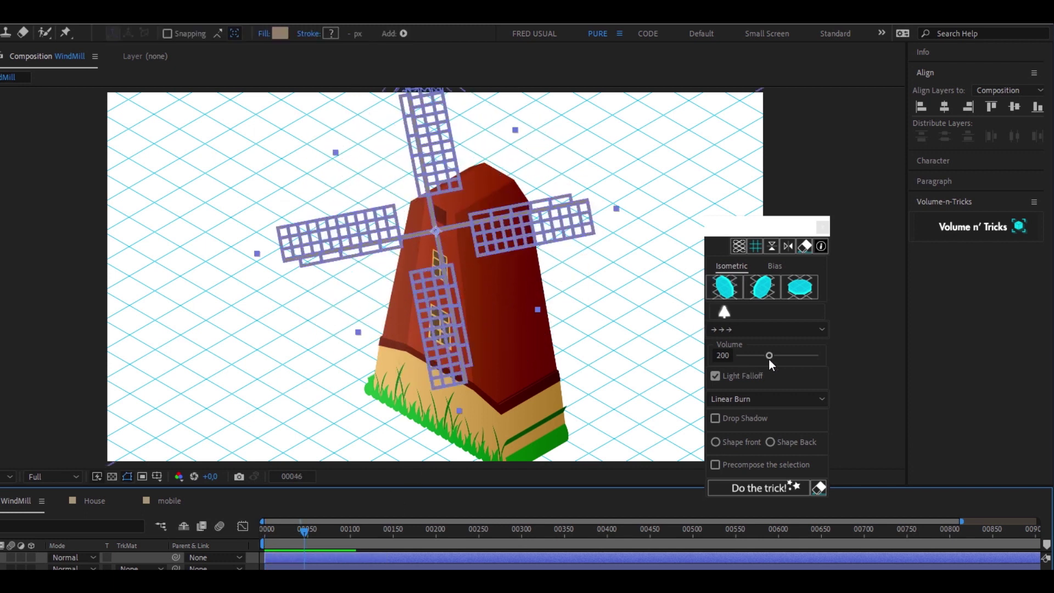
Project the sails onto the first isometric plane with → → → orientation, volume 0 and no light falloff
left_click_drag(769, 355, 751, 353)
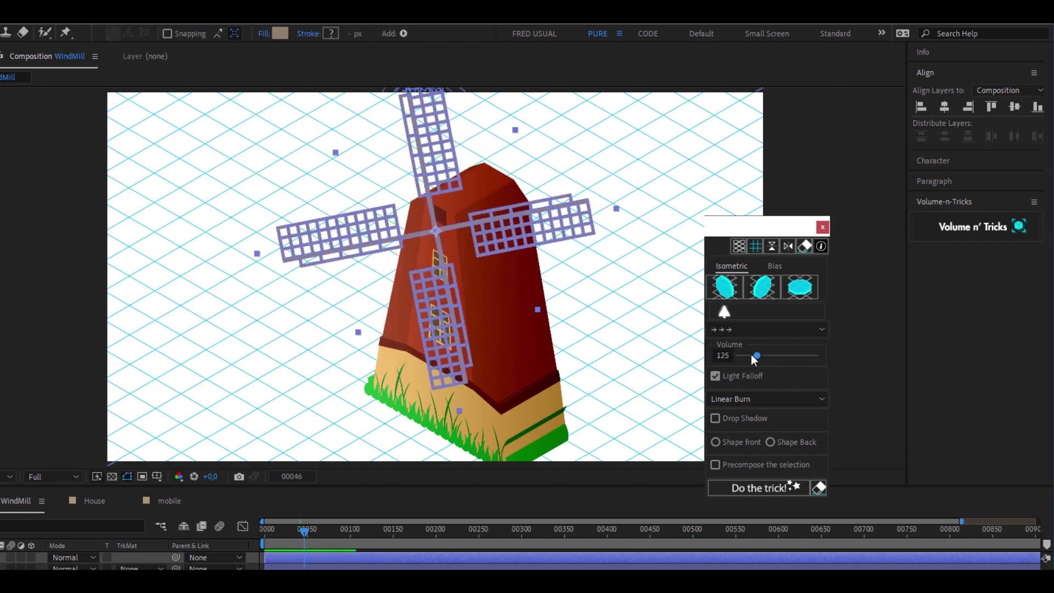
left_click(716, 377)
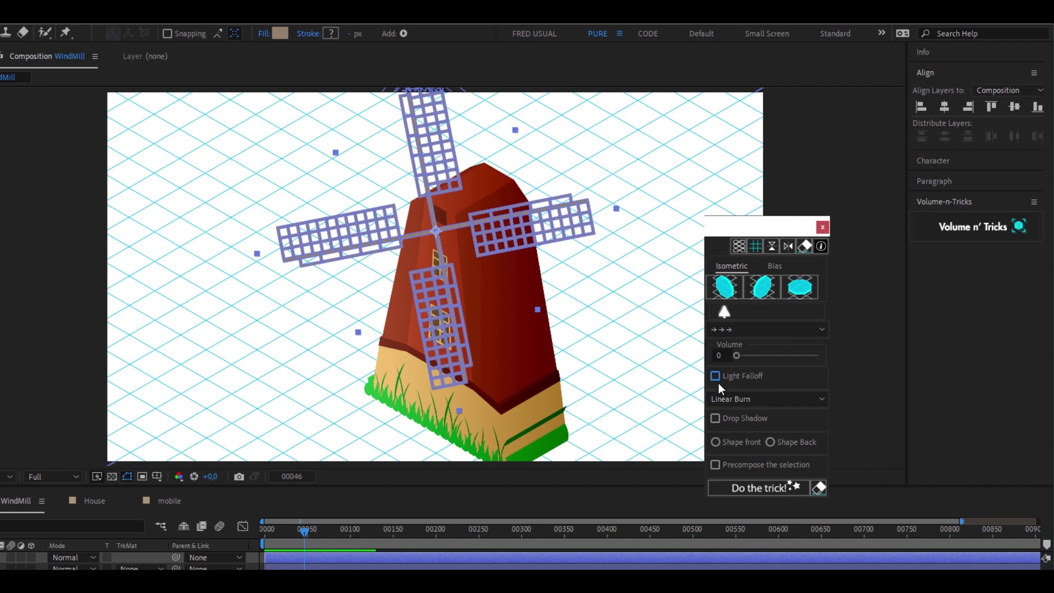
left_click(759, 489)
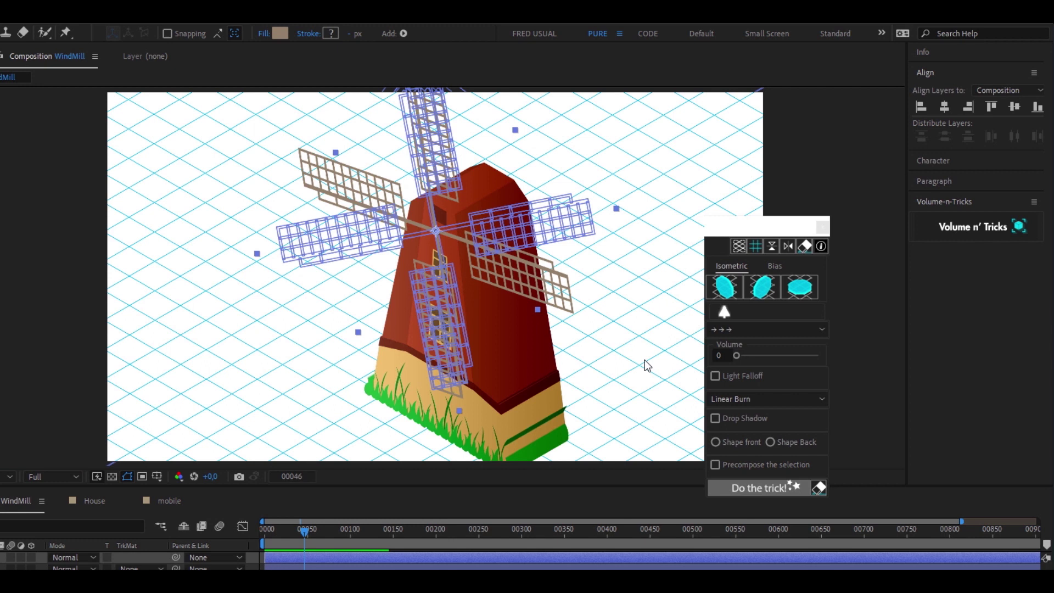
Deselect all layers and preview the isometric windmill's rotating sails from the first frame
left_click_drag(272, 534, 229, 534)
key("ctrl+shift+a")
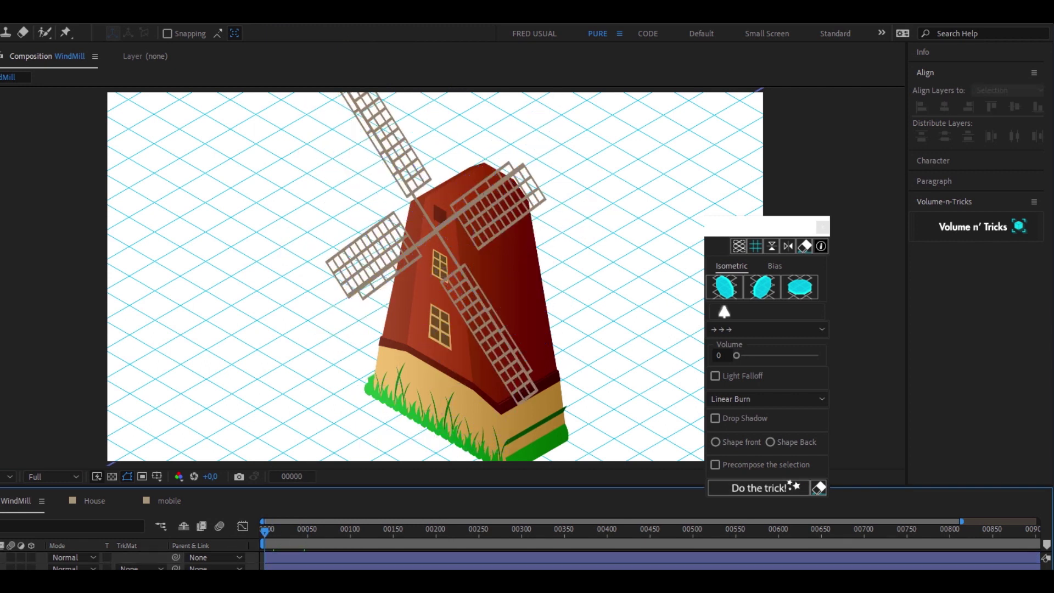
key("space")
key("space")
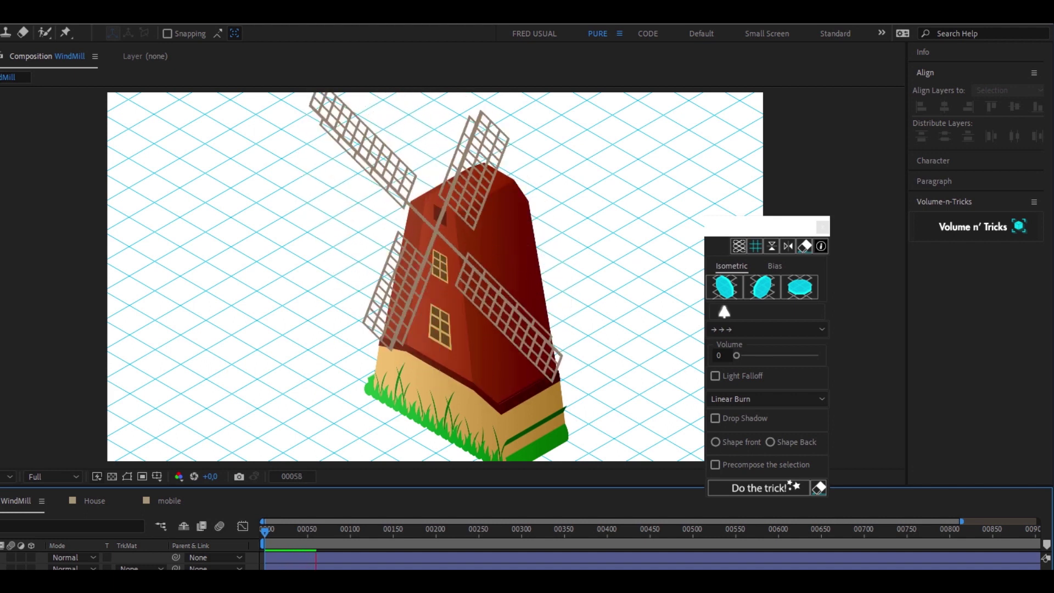
Move the windmill's sails slightly higher on the tower and preview their rotation from the first frame
left_click(439, 225)
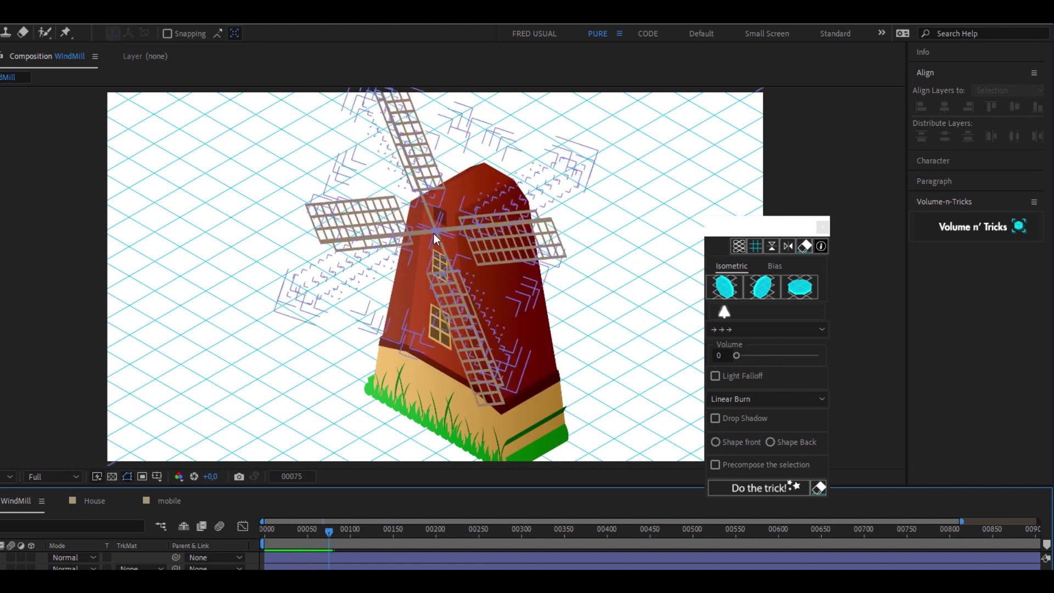
left_click_drag(439, 225, 435, 218)
left_click(275, 532)
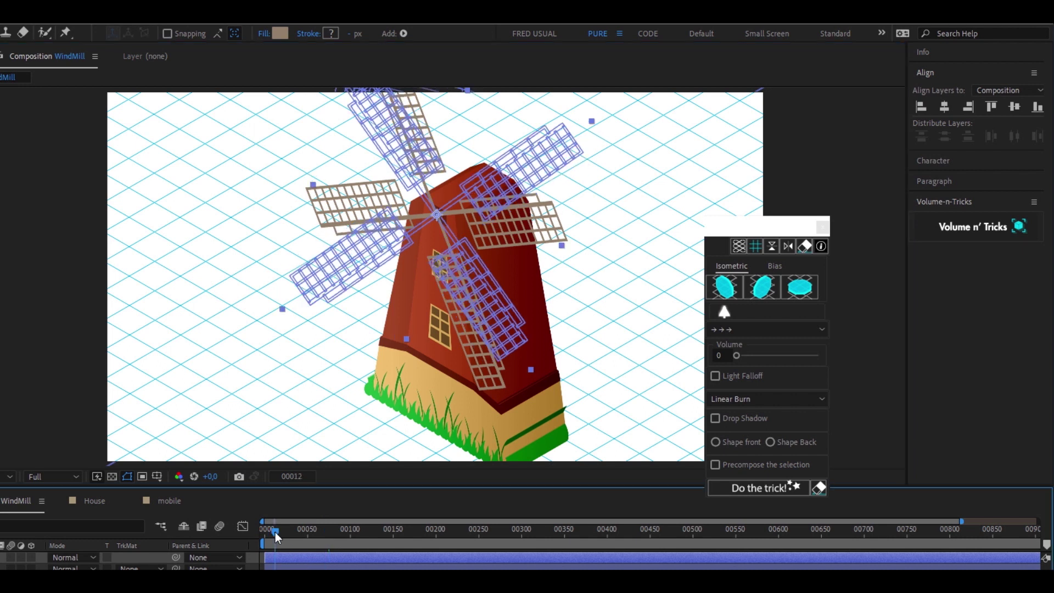
key("space")
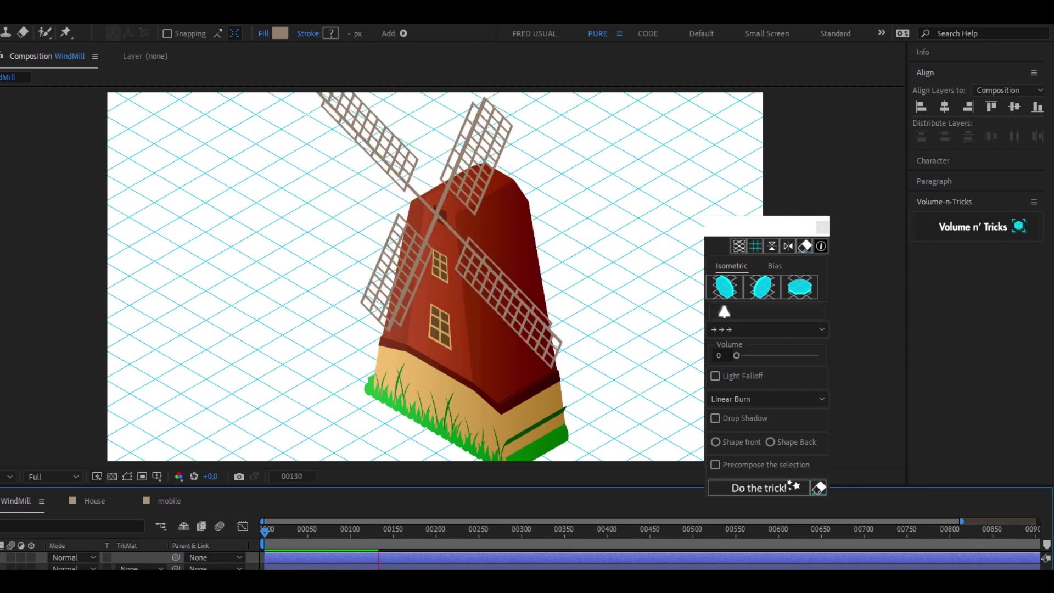
key("space")
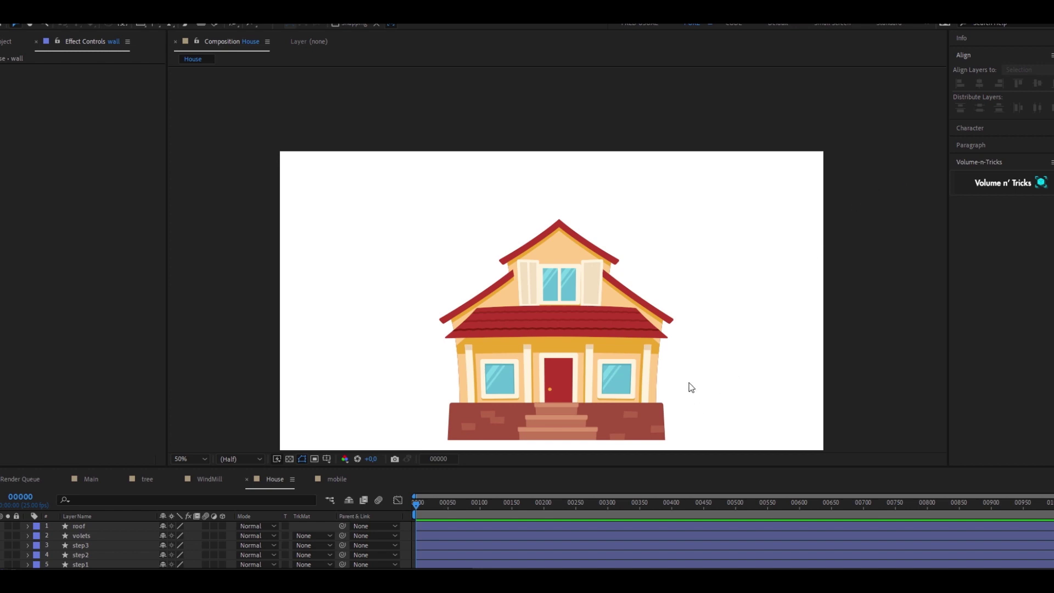
Select the house layer in the House composition and open the Volume n' Tricks settings beside the artwork
key("ctrl+a")
left_click(555, 249)
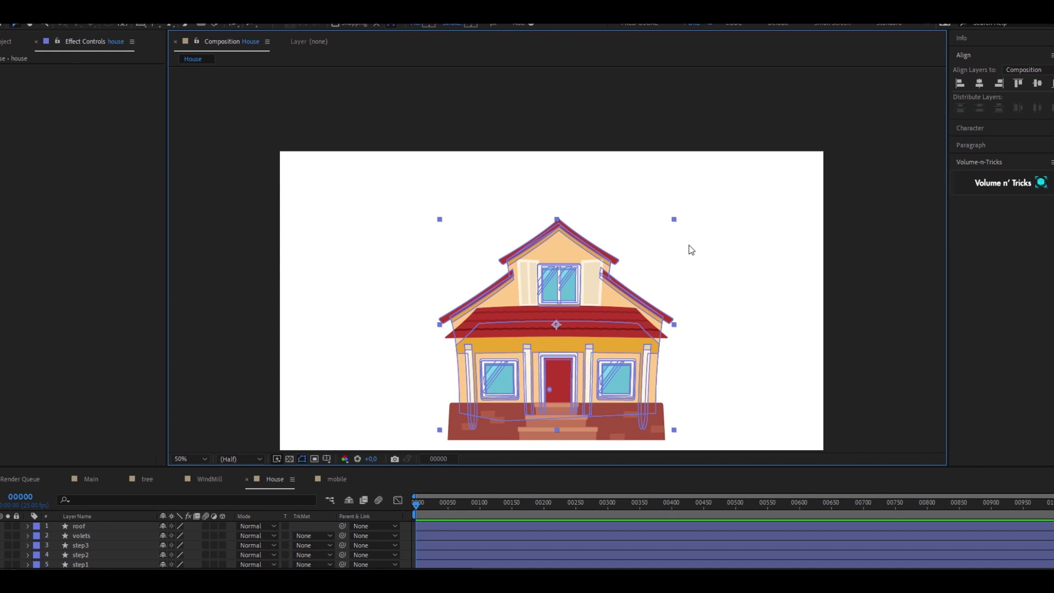
left_click_drag(156, 466, 152, 381)
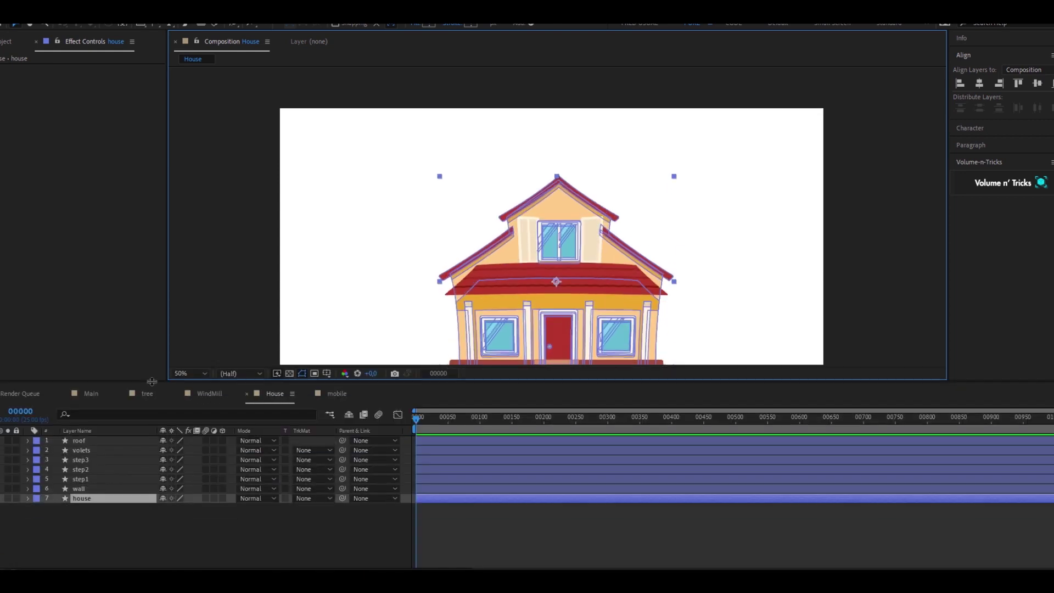
left_click(92, 500)
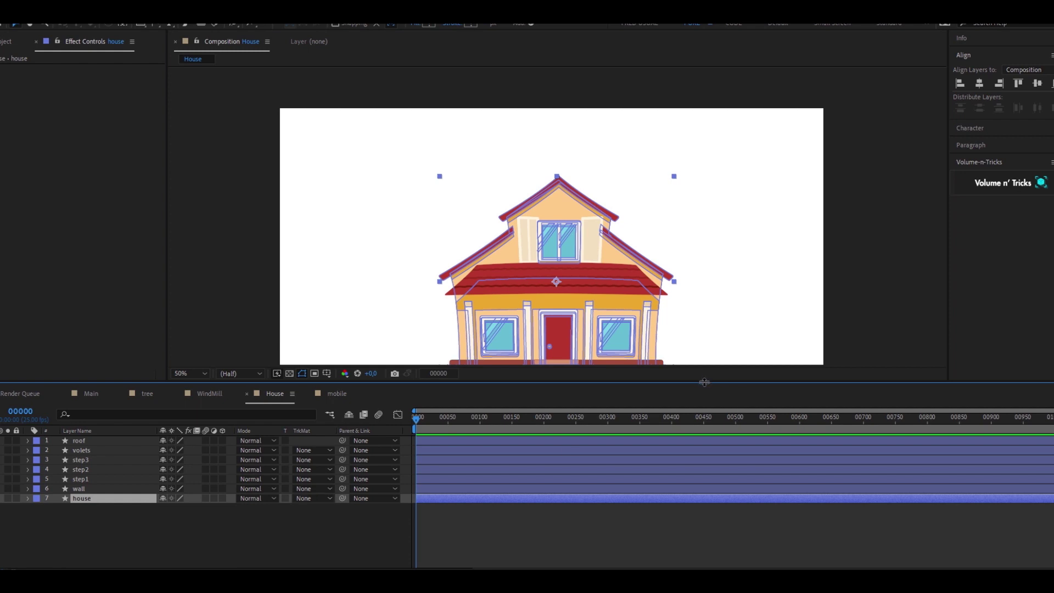
left_click_drag(706, 377, 709, 470)
left_click(995, 183)
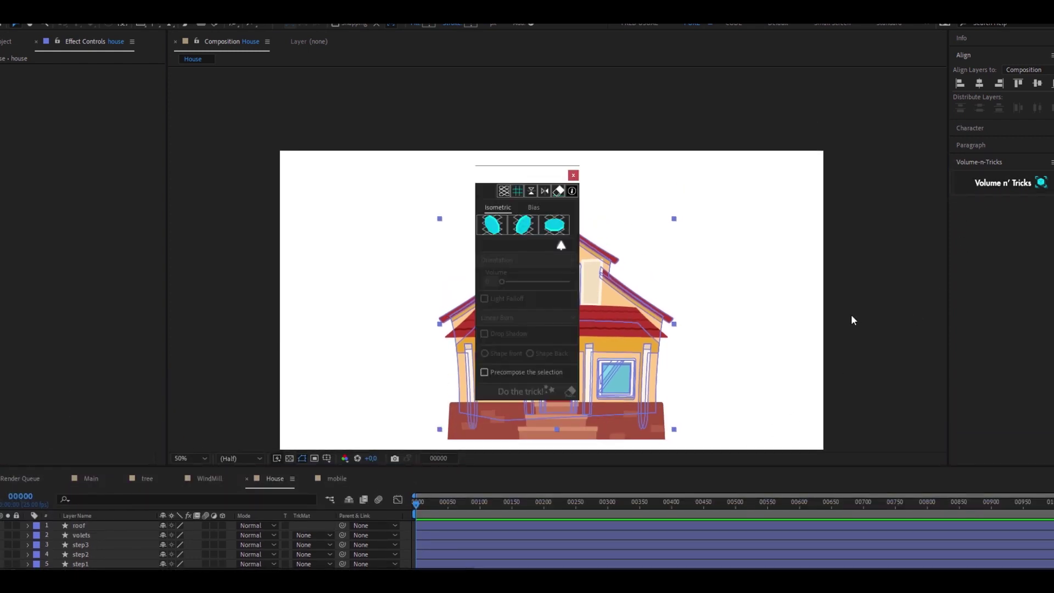
left_click_drag(499, 176, 887, 226)
Project the house layer onto the first isometric plane with ← ← ← orientation, volume 287 and Linear Burn light falloff
left_click(889, 281)
left_click(891, 312)
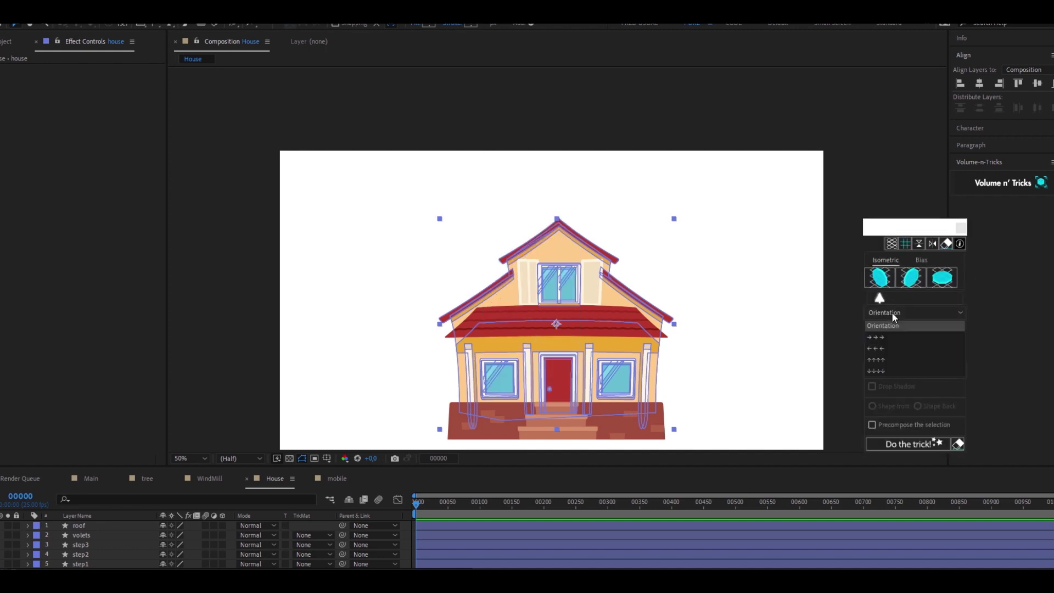
left_click(887, 349)
left_click(910, 334)
left_click_drag(919, 333, 927, 332)
left_click(870, 350)
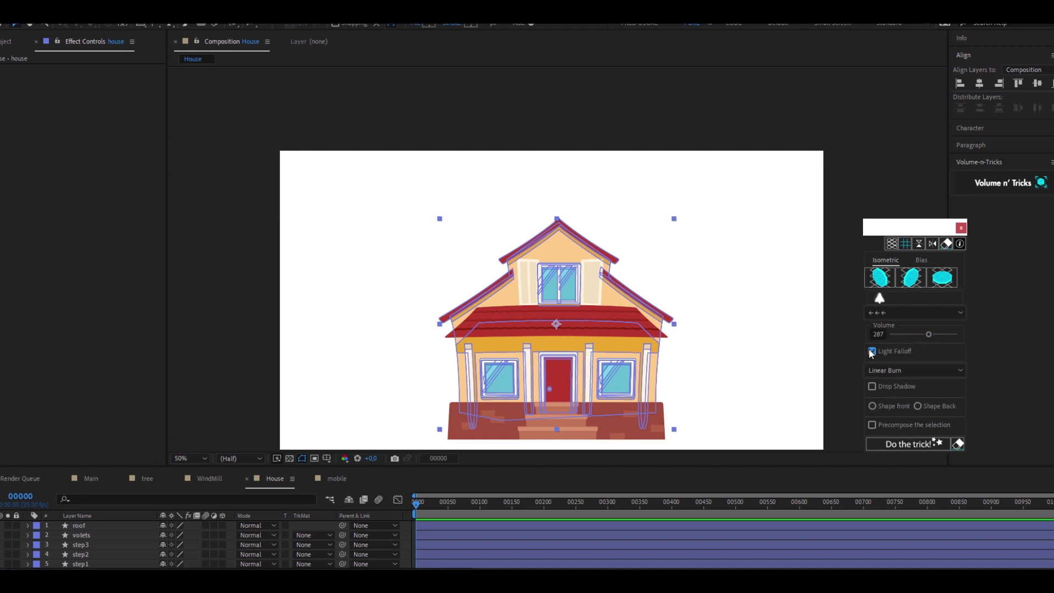
left_click(899, 447)
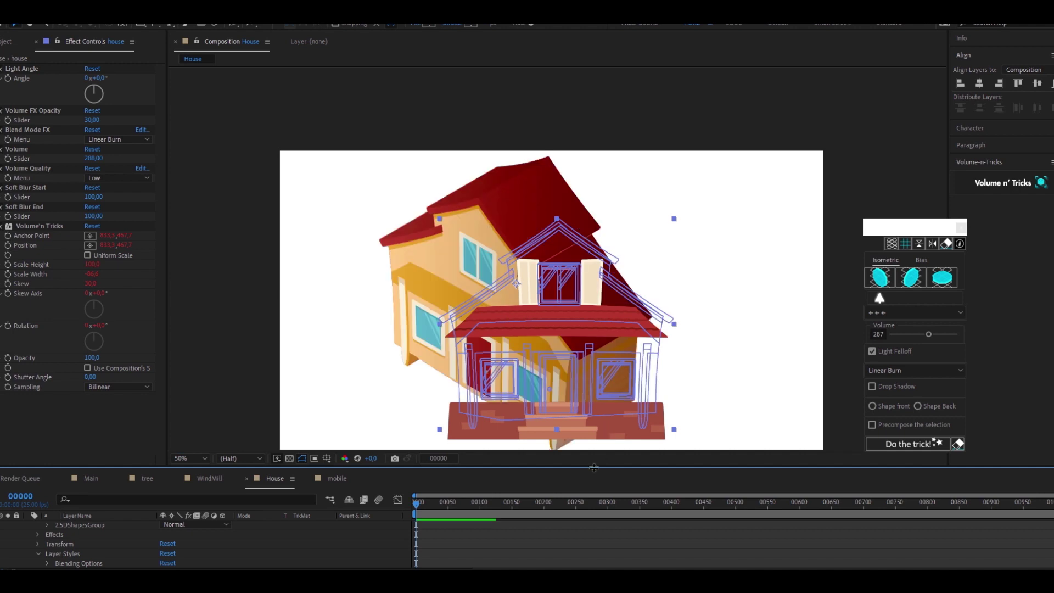
Hide the house layer and project the wall layer onto the first isometric plane with ← ← ← orientation and volume 54
scroll(93, 544, "up", 3)
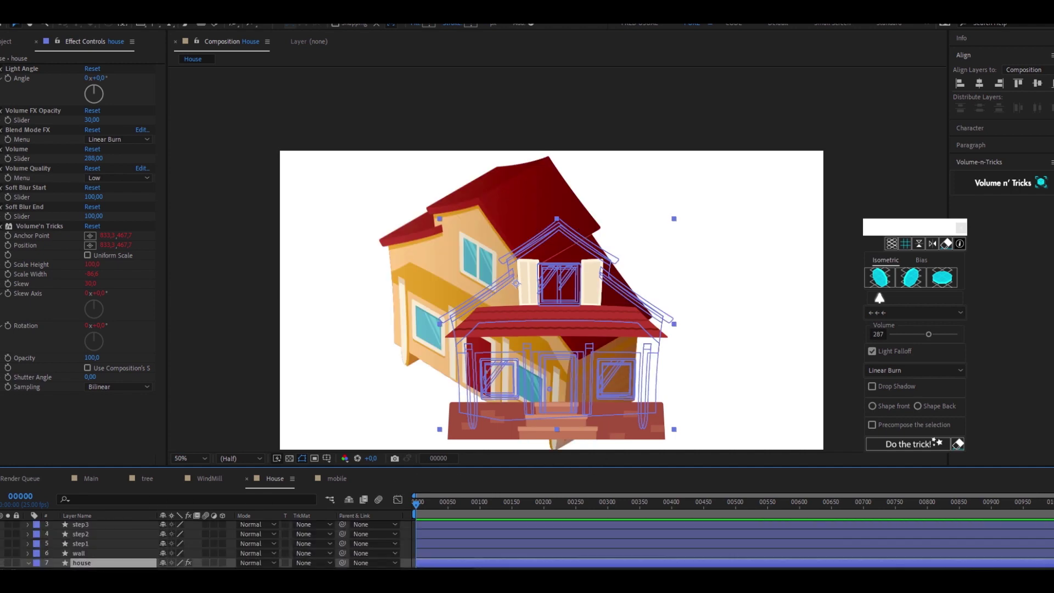
left_click(2, 561)
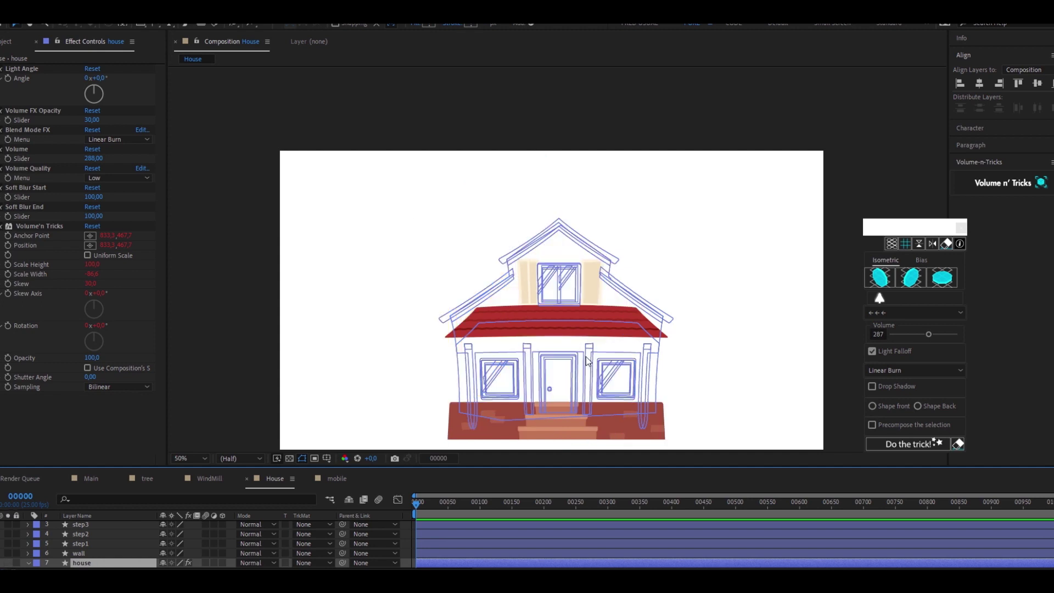
left_click(606, 437)
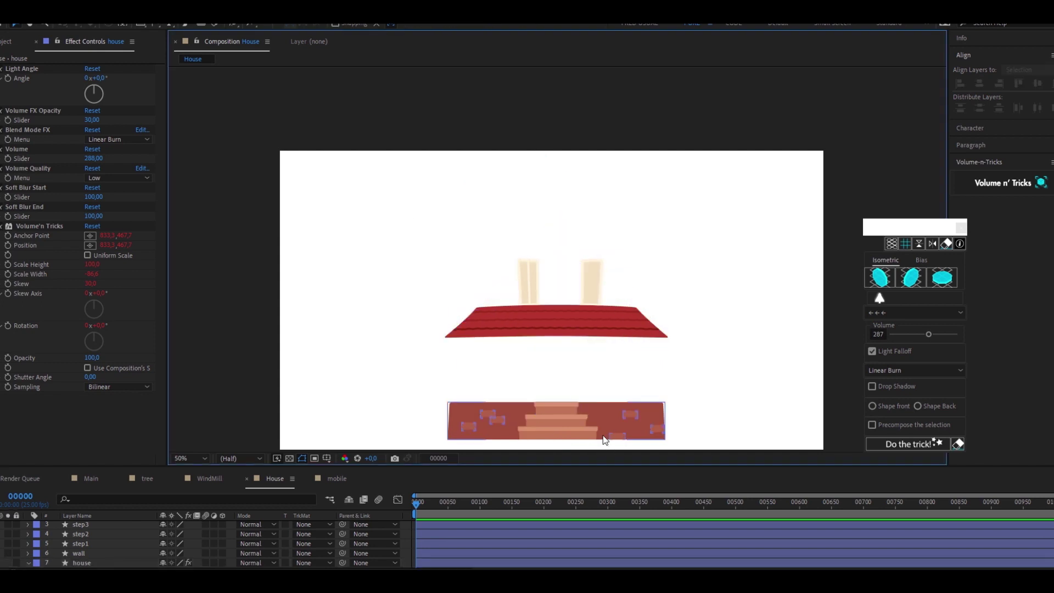
left_click(904, 334)
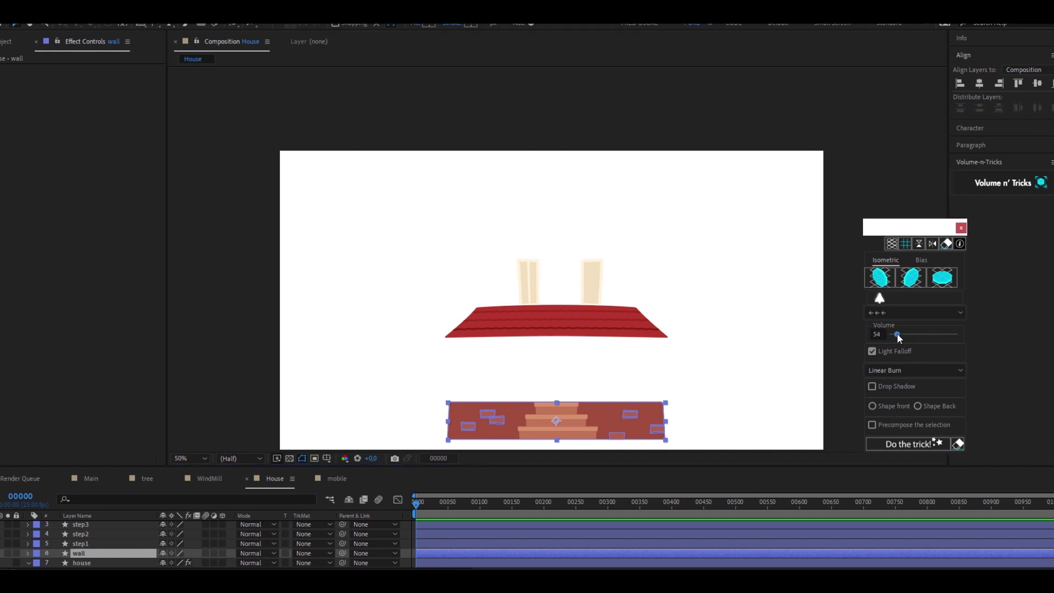
left_click(916, 446)
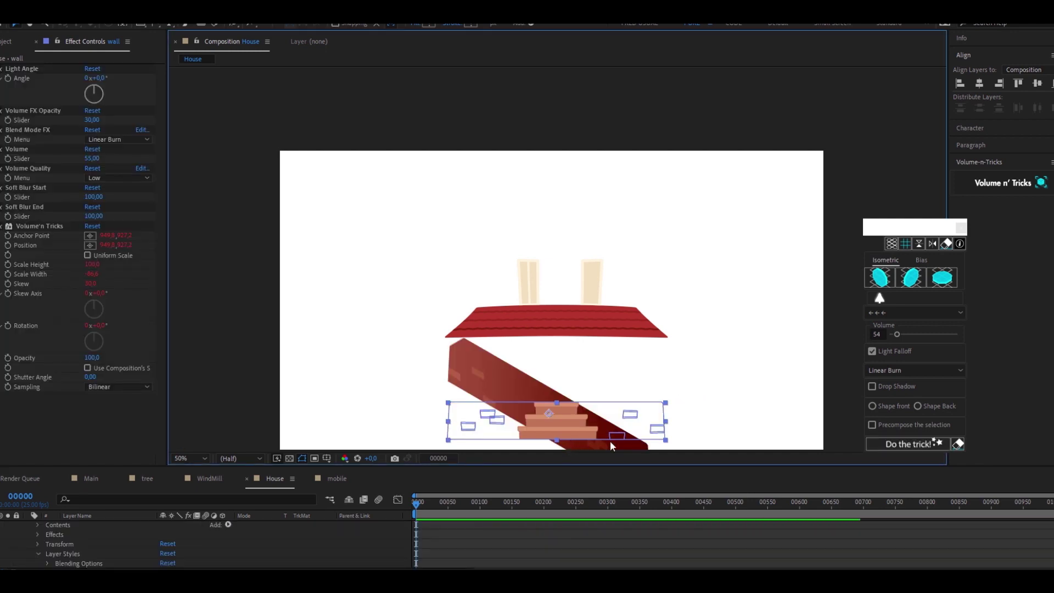
Project the lowest stair, step1, onto the first isometric plane with ← ← ← orientation, volume 33 and Linear Burn light falloff
left_click(692, 424)
left_click(576, 422)
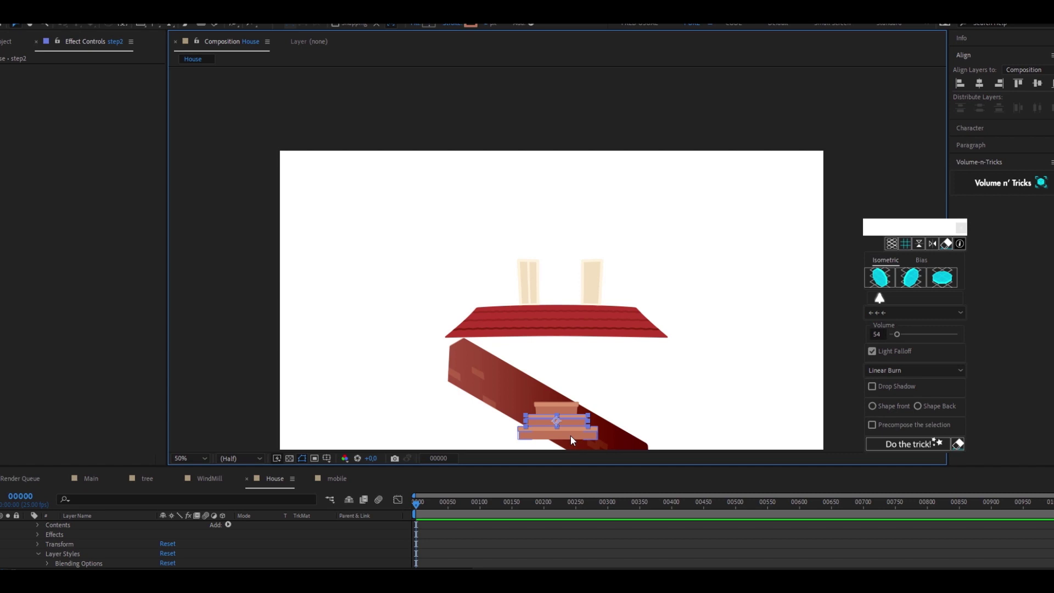
left_click(570, 436)
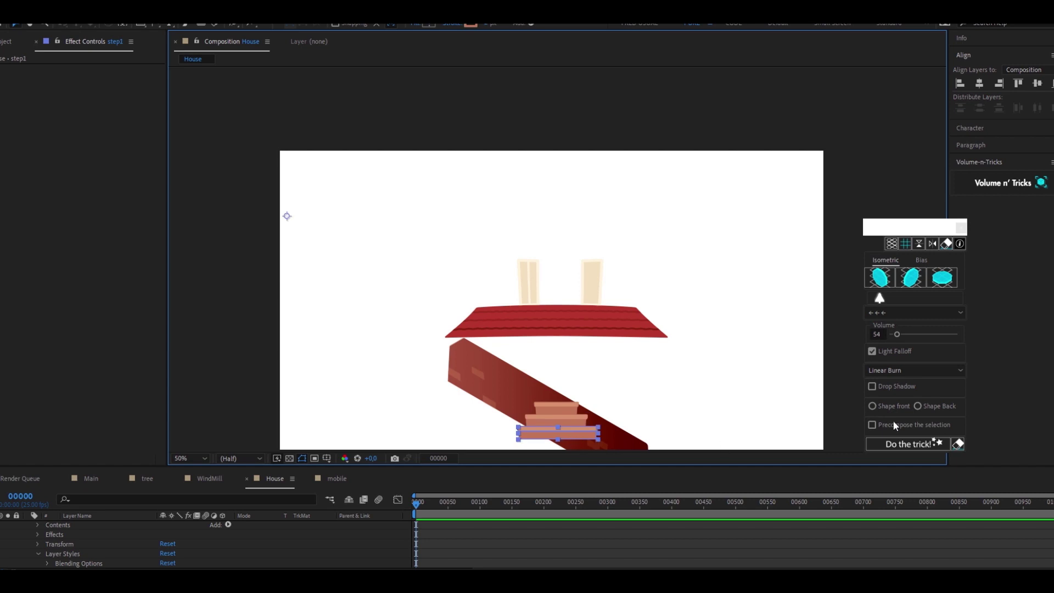
left_click(896, 334)
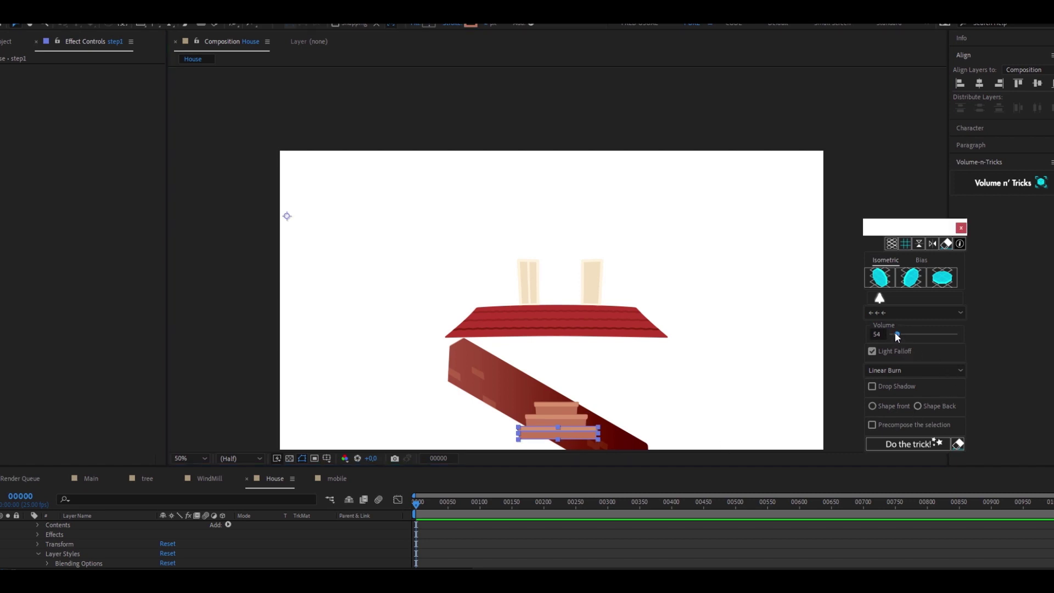
left_click(910, 444)
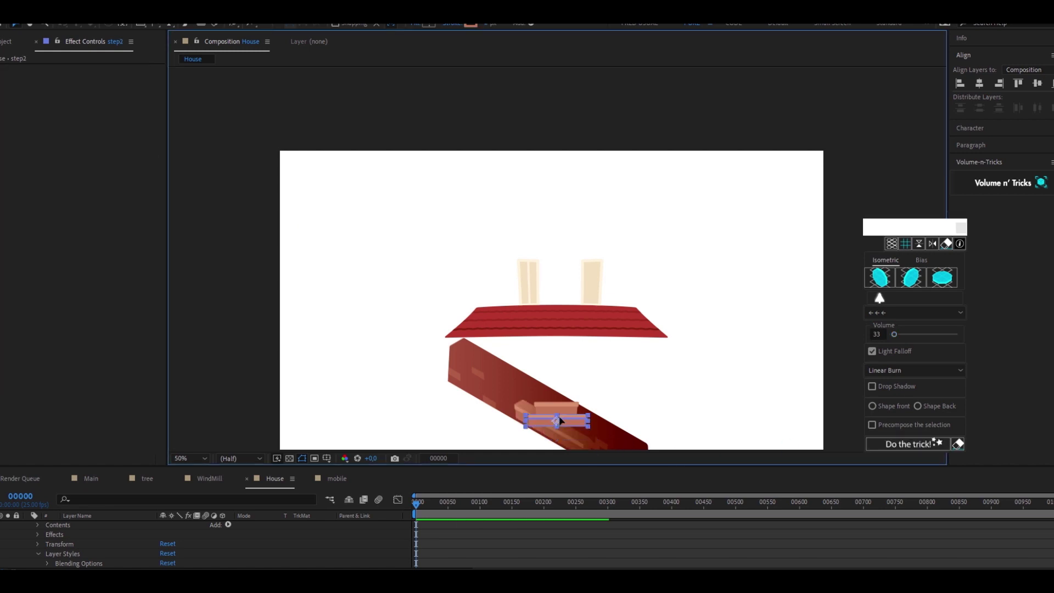
Project the step2 and step3 layers onto the first isometric plane with ← ← ← orientation, using volume 8 for step3
left_click_drag(895, 334, 890, 334)
left_click(896, 444)
left_click(911, 444)
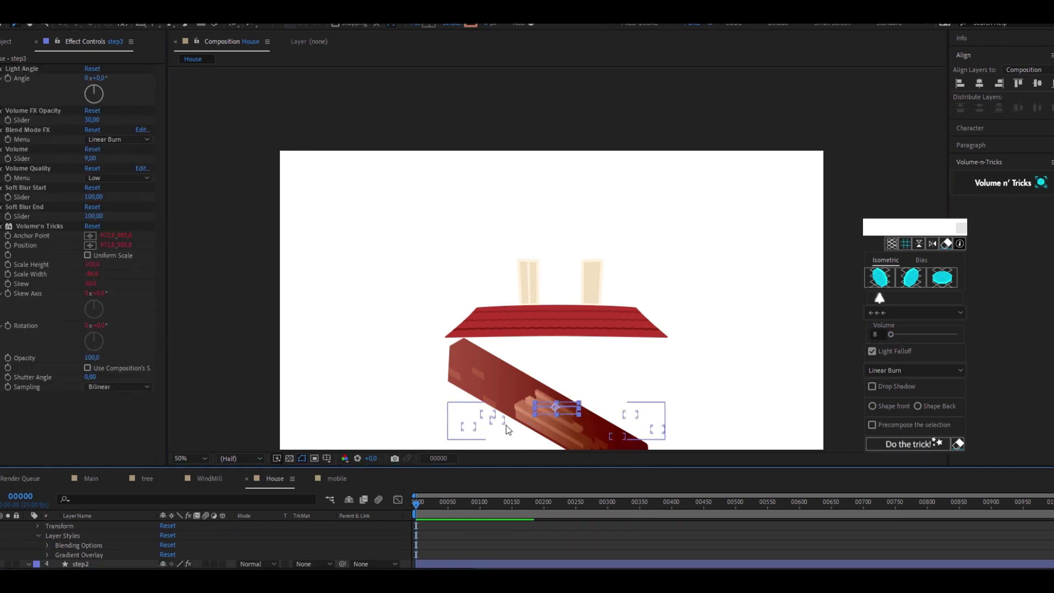
Project the roof layer onto the fourth Bias plane with volume 62 and Color Dodge light falloff
left_click(577, 328)
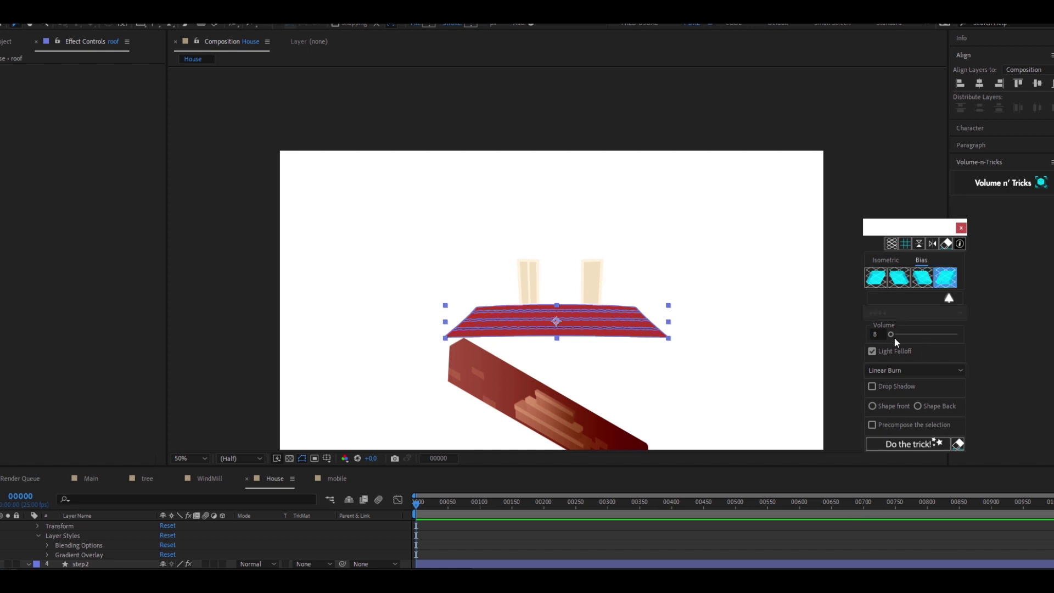
left_click_drag(892, 335, 900, 334)
left_click(884, 367)
left_click(907, 473)
left_click(906, 444)
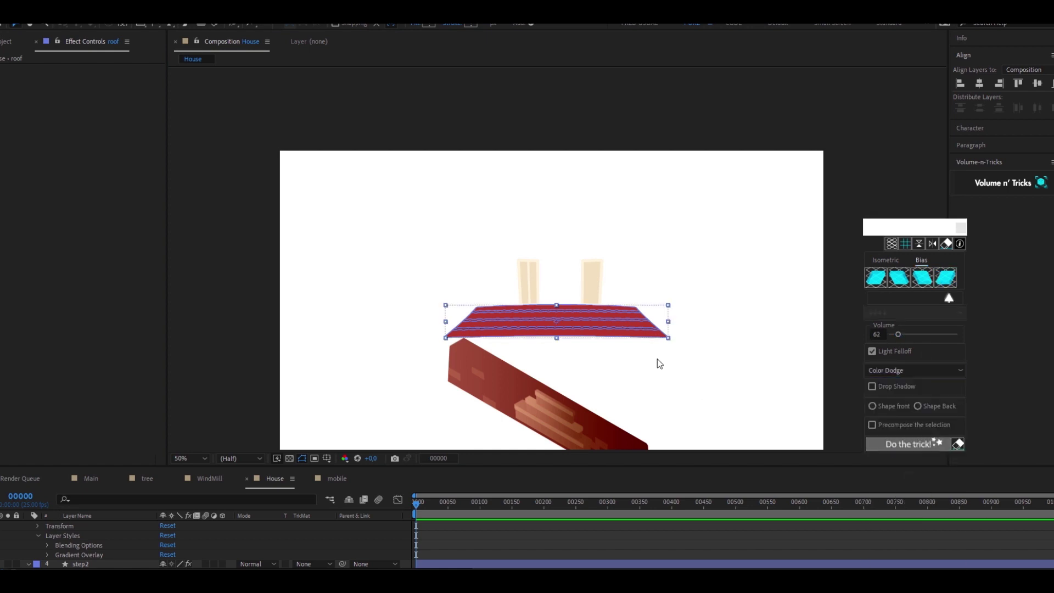
Collapse the properties of all layers, show the house layer again and deselect everything
scroll(52, 540, "up", 1)
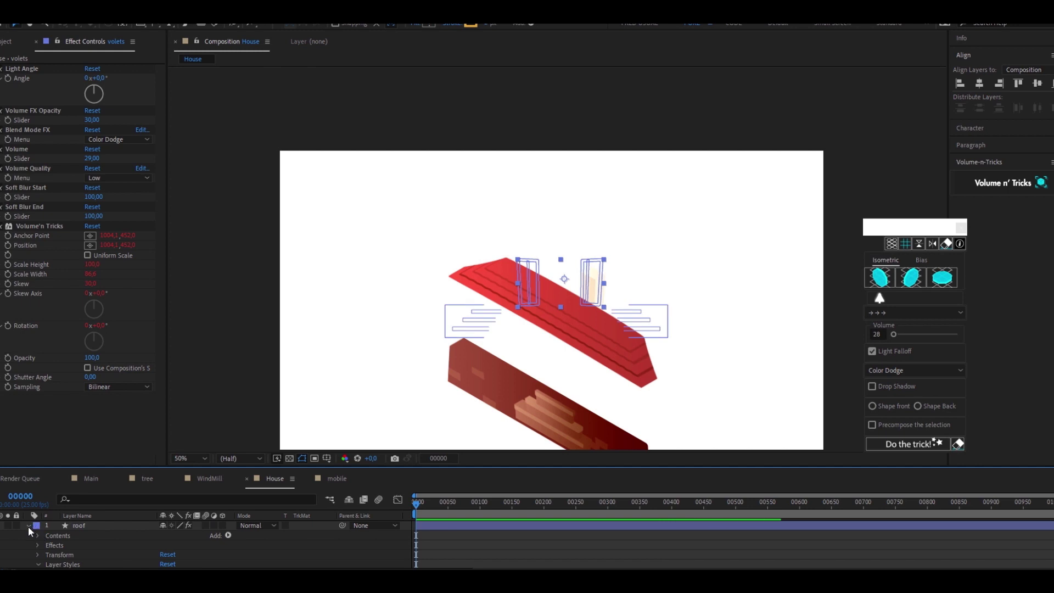
left_click(28, 526)
left_click_drag(75, 466, 76, 332)
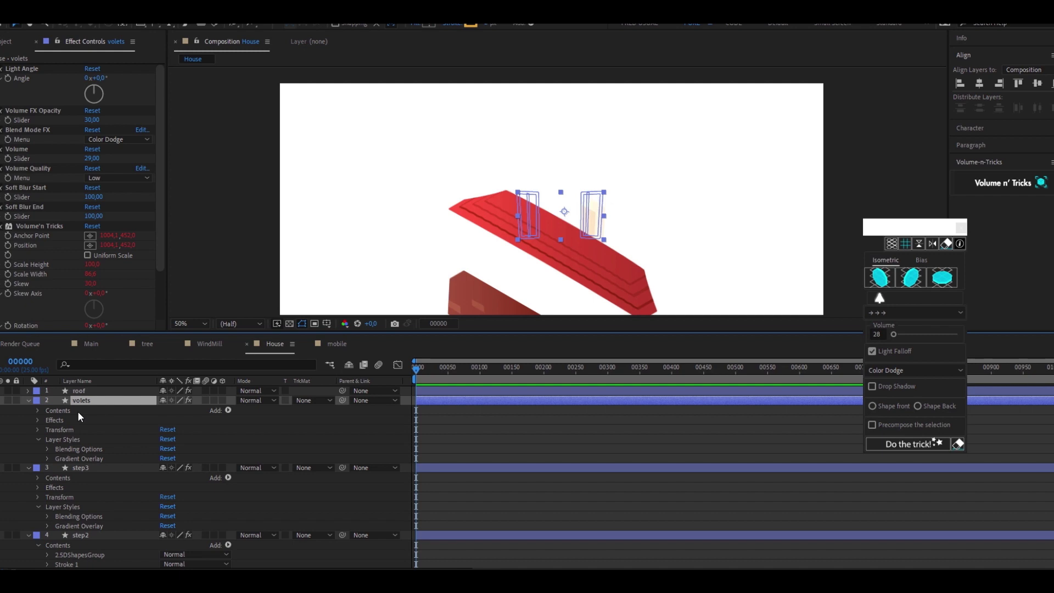
key("ctrl+a")
left_click(28, 400)
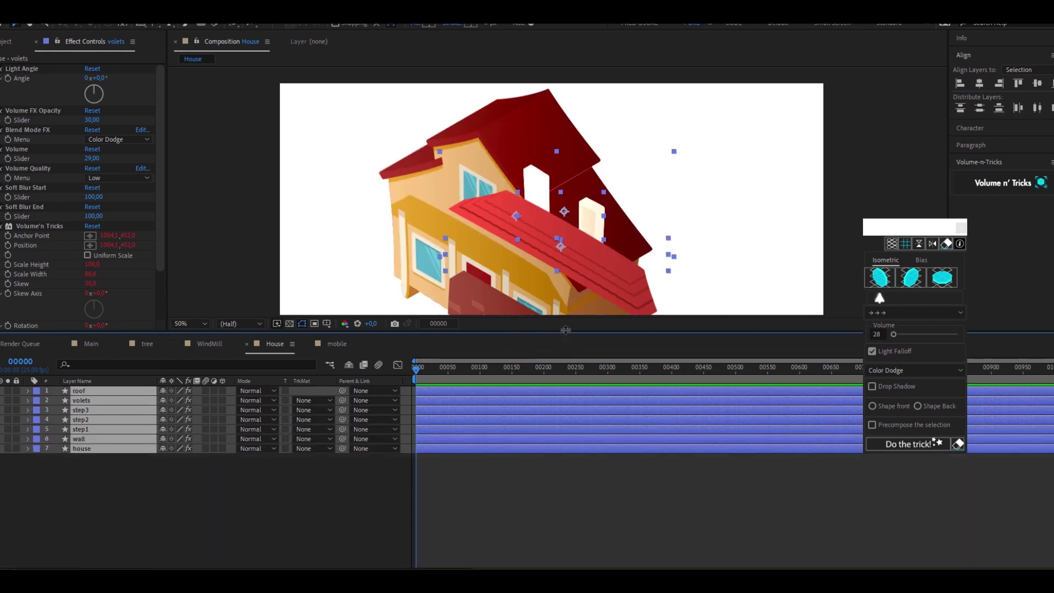
left_click_drag(568, 331, 569, 394)
left_click(278, 532)
Precompose the house layer and move it right and slightly down so its front sits behind the porch roof and wall
left_click(114, 510)
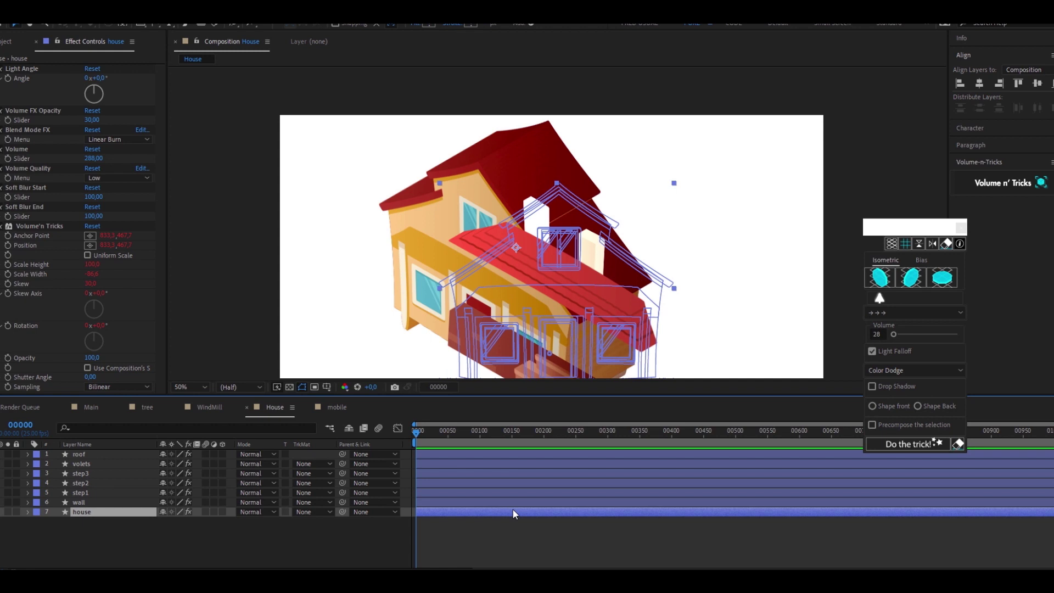
key("ctrl+shift+c")
key("Return")
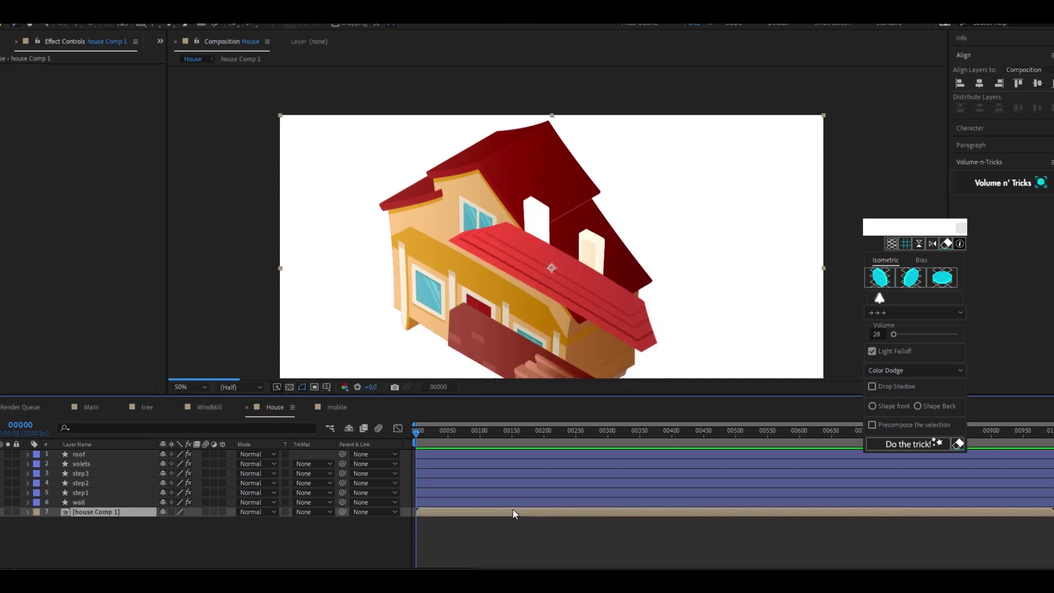
left_click_drag(485, 201, 595, 202)
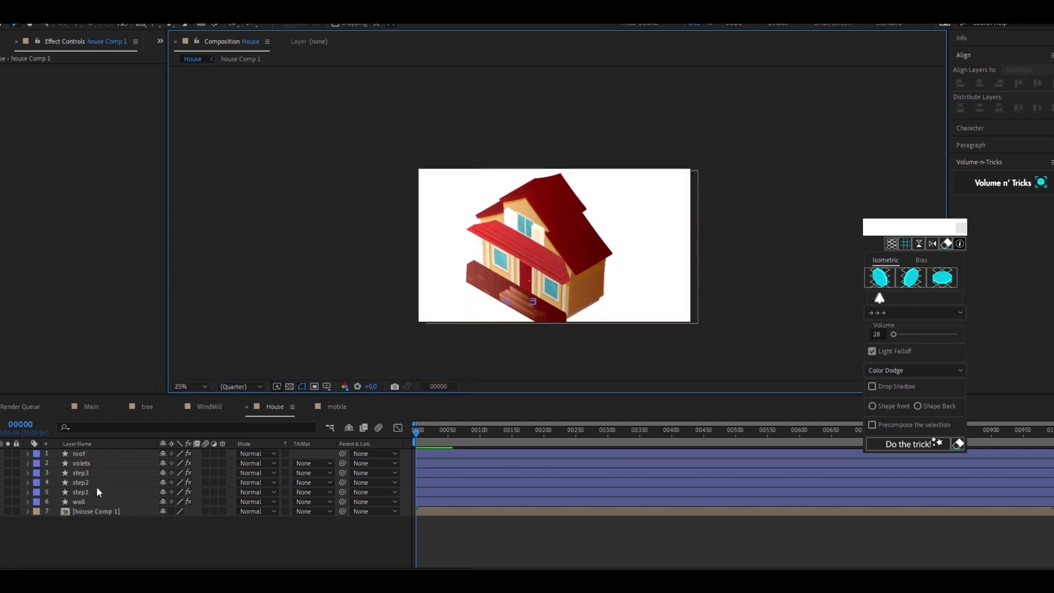
Select the step1, step2 and step3 layers and move them together along the front wall to reposition the stairs
left_click(96, 484)
left_click(98, 492)
left_click(100, 483, "ctrl")
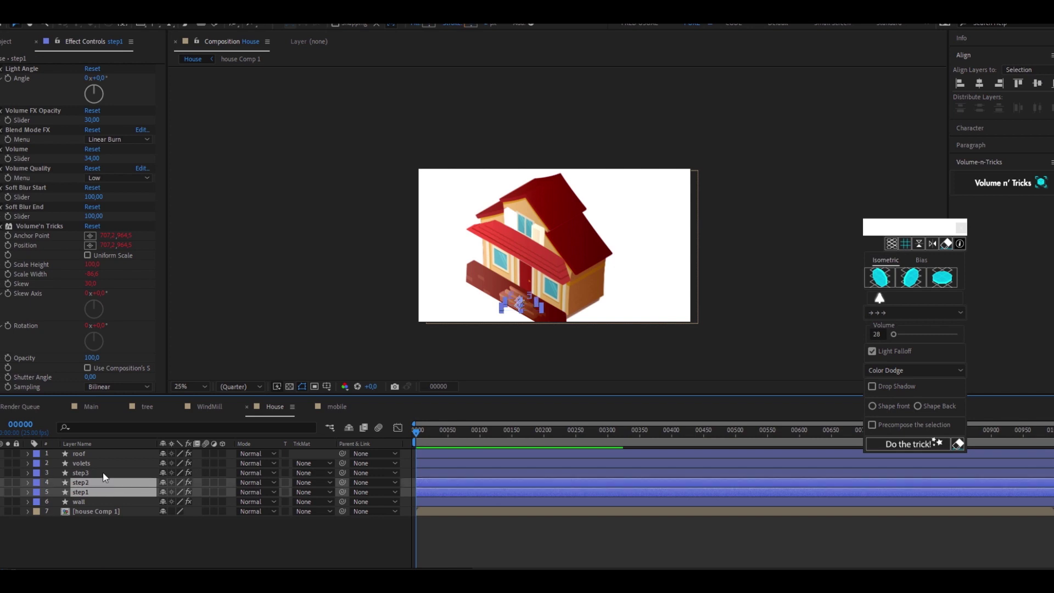
left_click(105, 474, "ctrl")
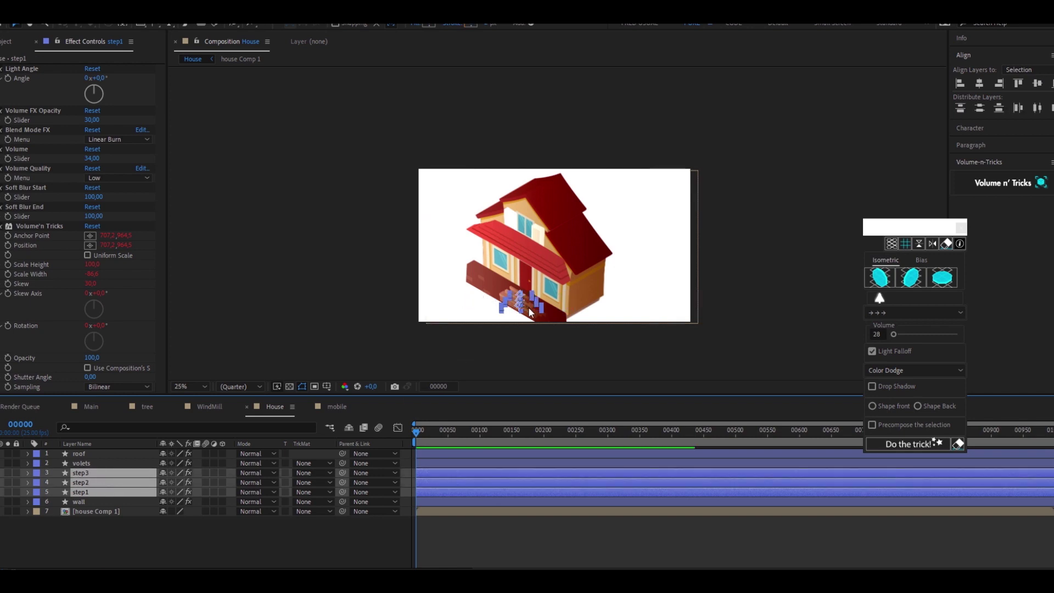
left_click_drag(528, 307, 514, 300)
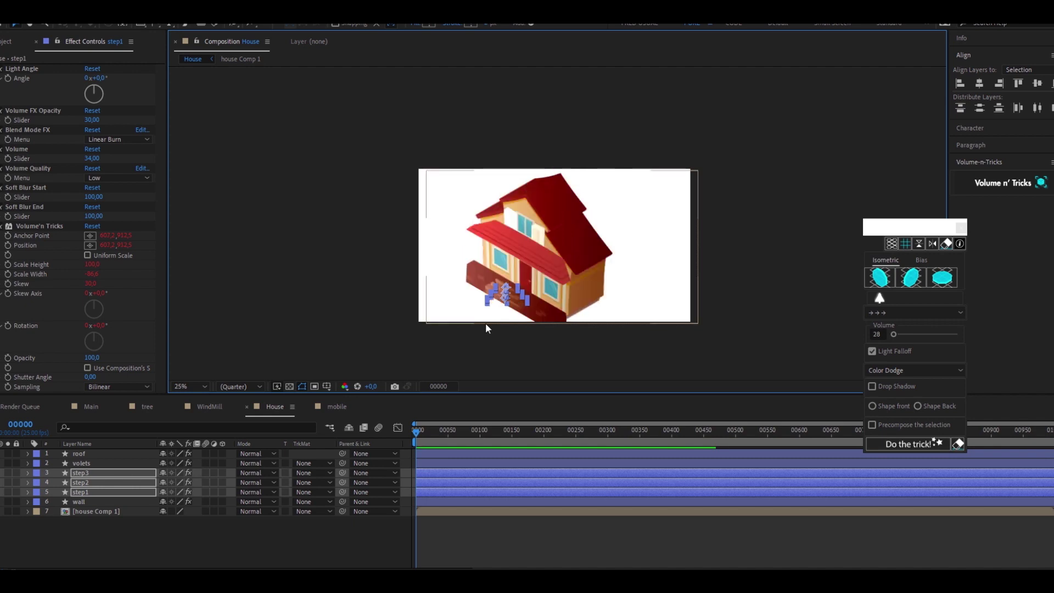
key("period")
key("period")
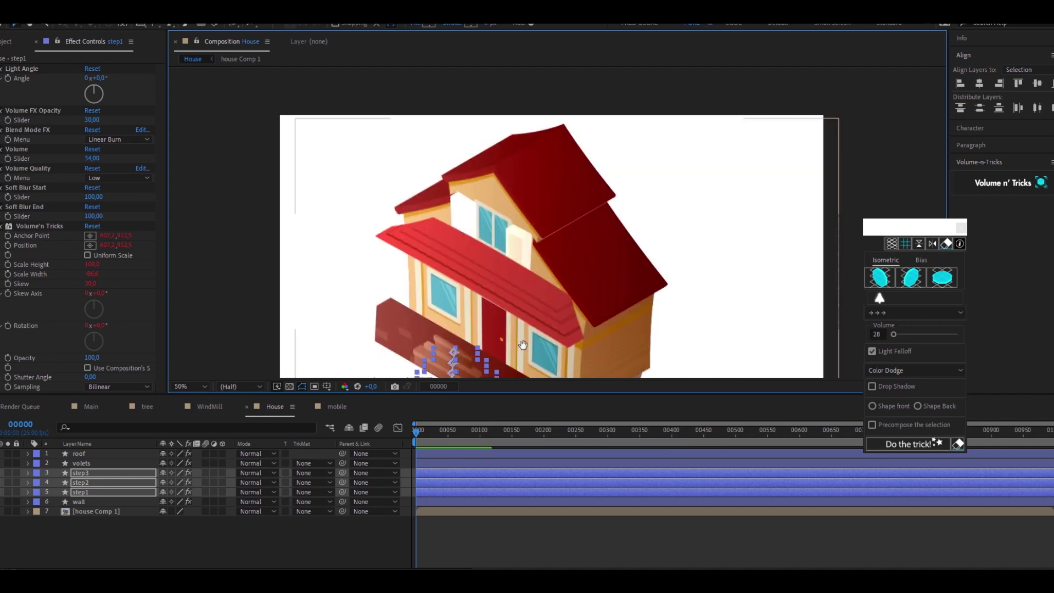
left_click_drag(522, 345, 546, 242)
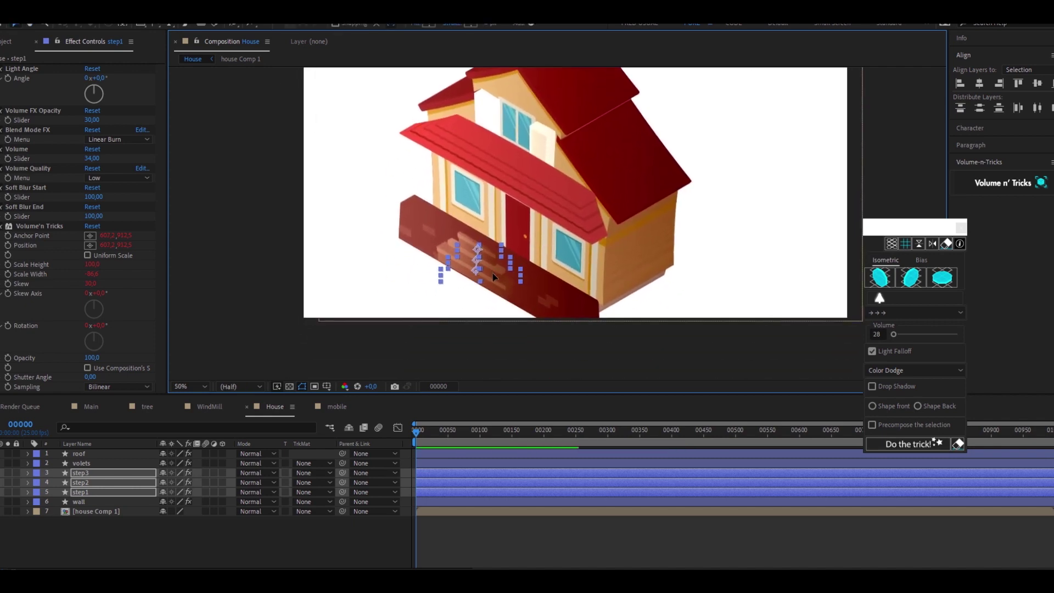
left_click_drag(492, 274, 491, 276)
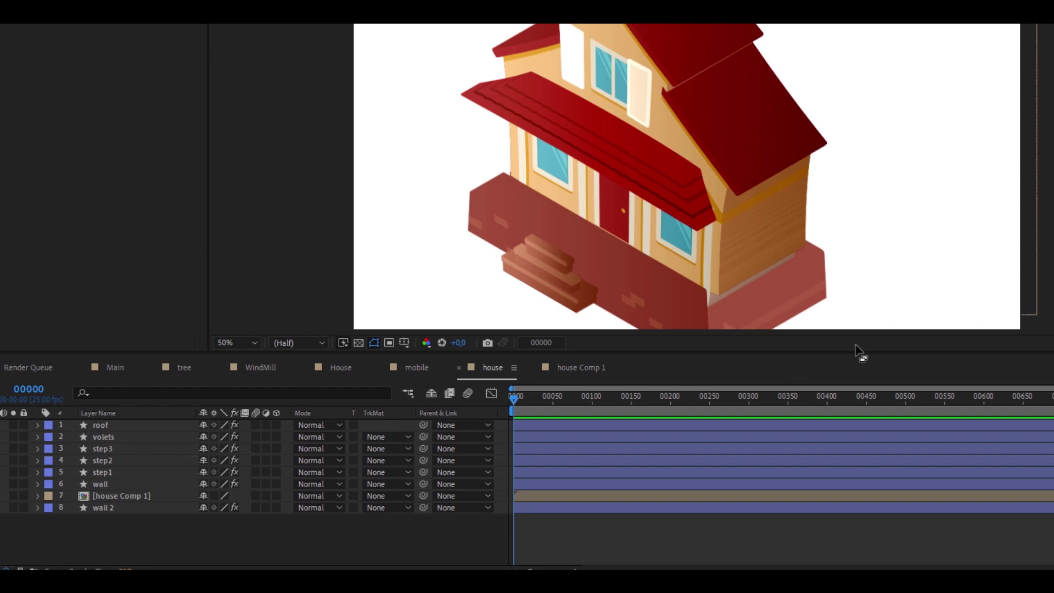
Reapply the projection to the wall 2 layer with volume 291 and light falloff, and change its blend mode to Linear Burn
left_click(792, 294)
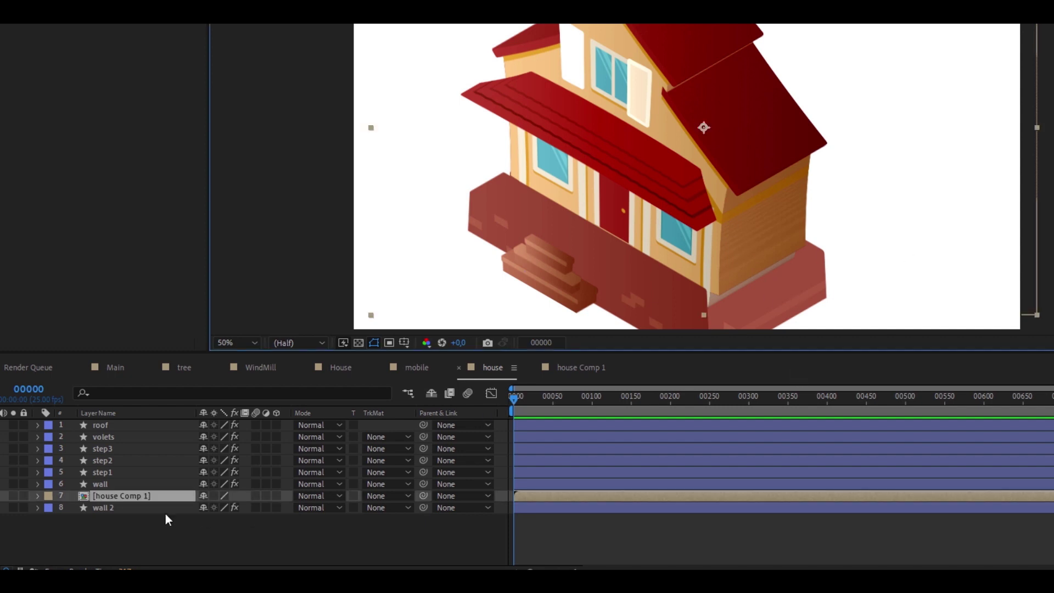
left_click(110, 481)
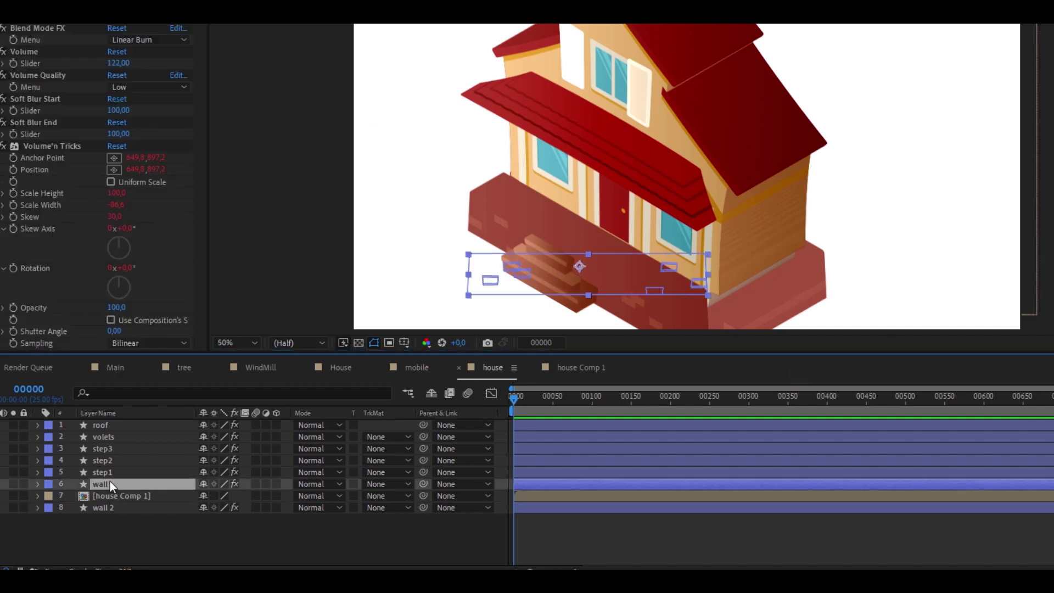
left_click(105, 510)
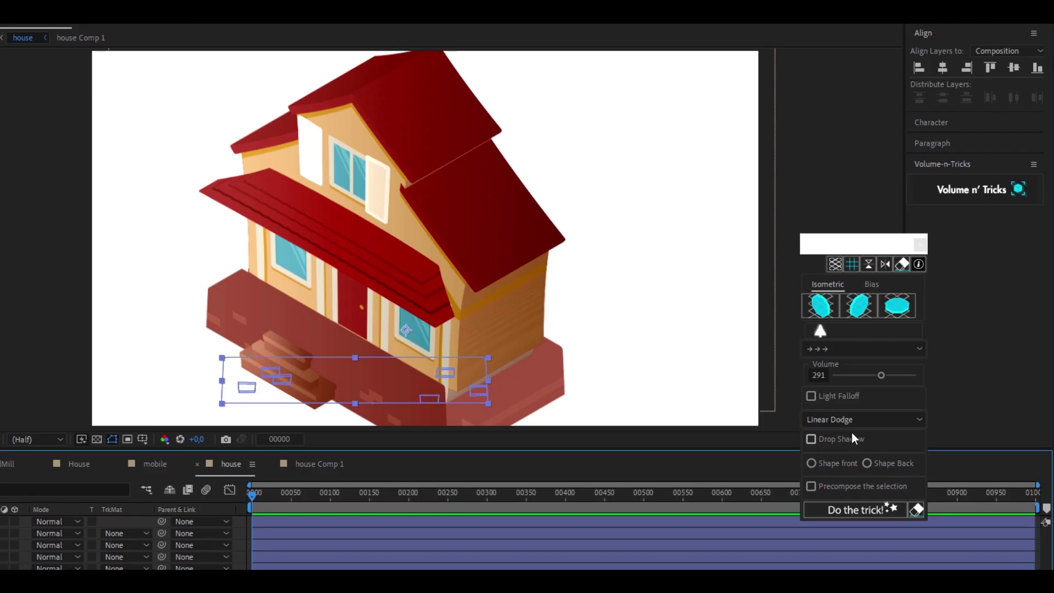
left_click(814, 399)
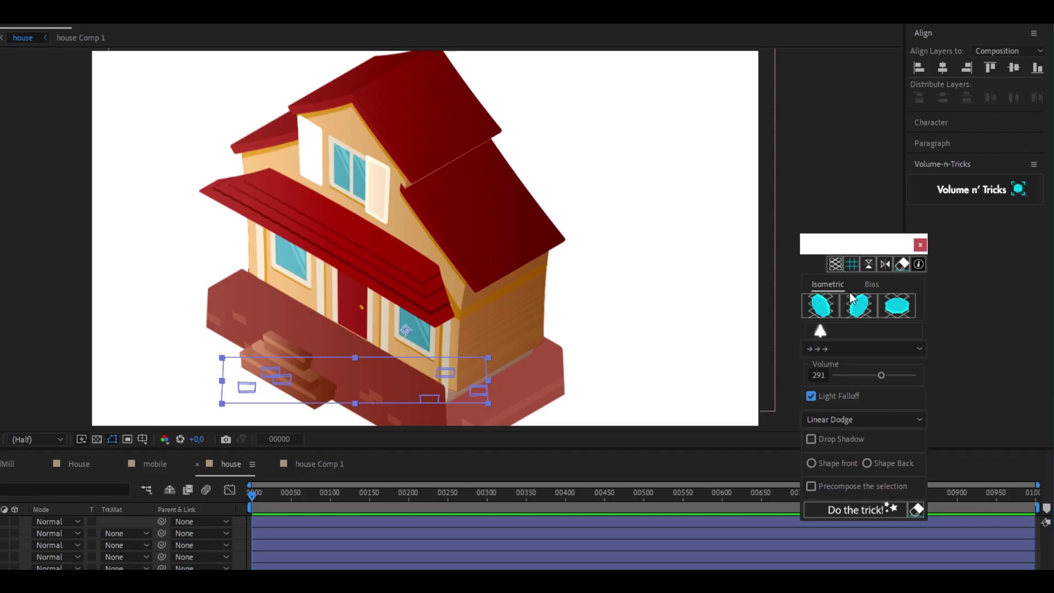
left_click(860, 510)
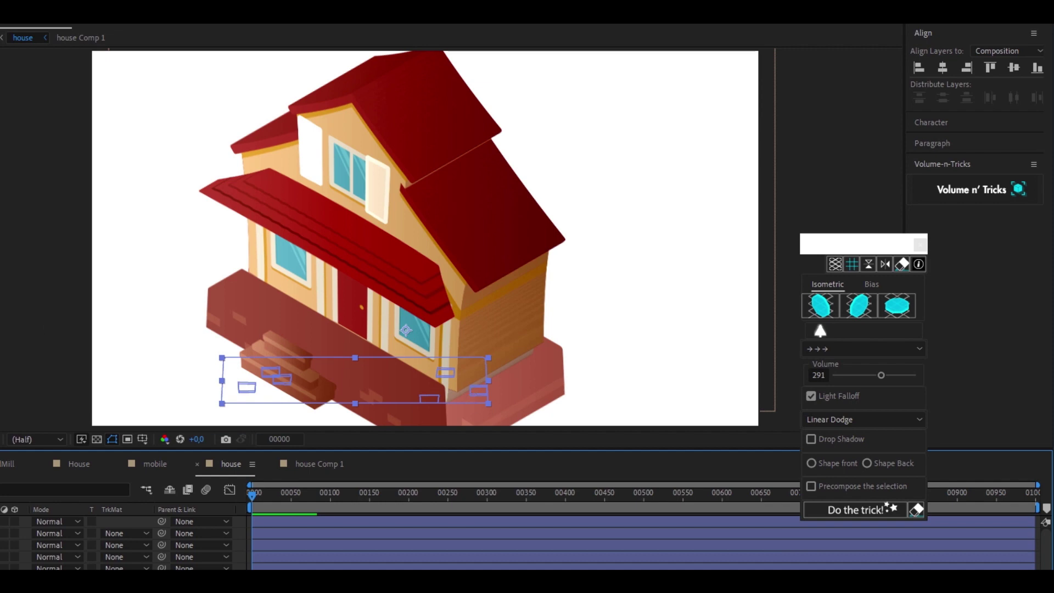
left_click(198, 178)
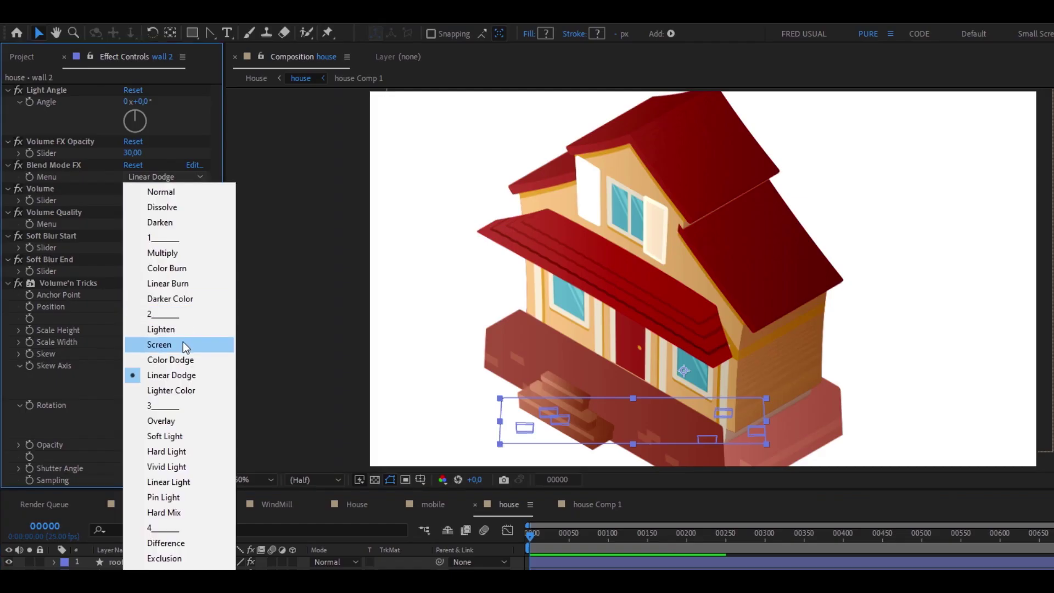
left_click(186, 283)
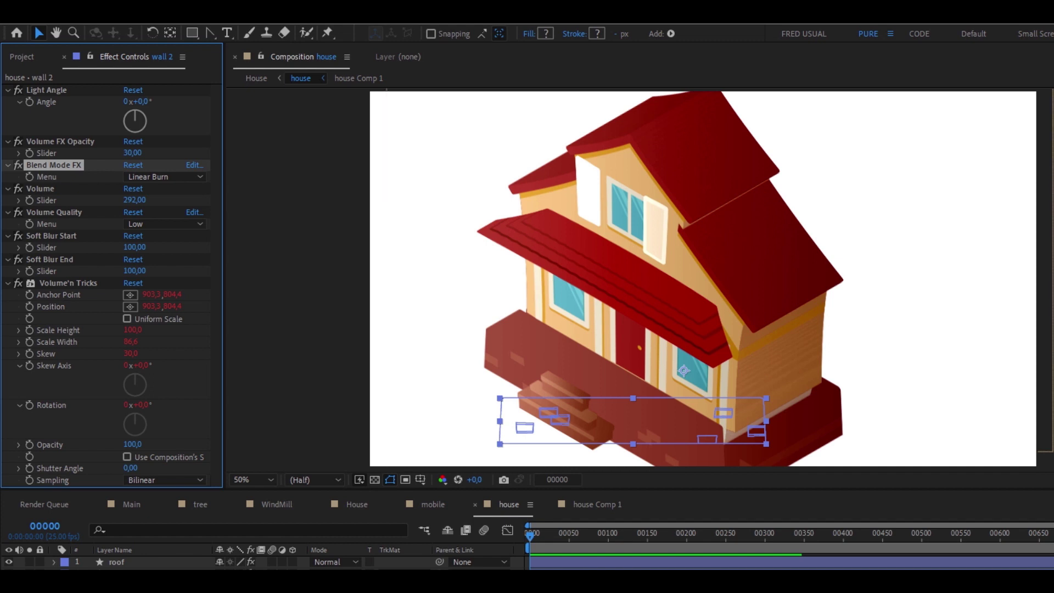
left_click(952, 397)
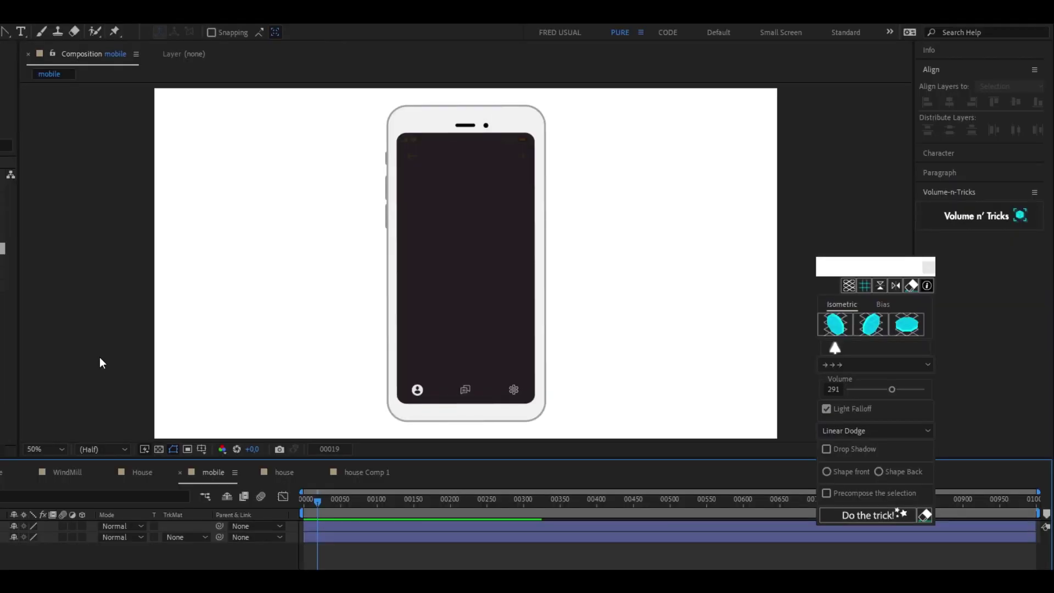
Project the phone body onto the third isometric plane, upward orientation, with volume 58, Linear Burn light falloff and a drop shadow
left_click(465, 263)
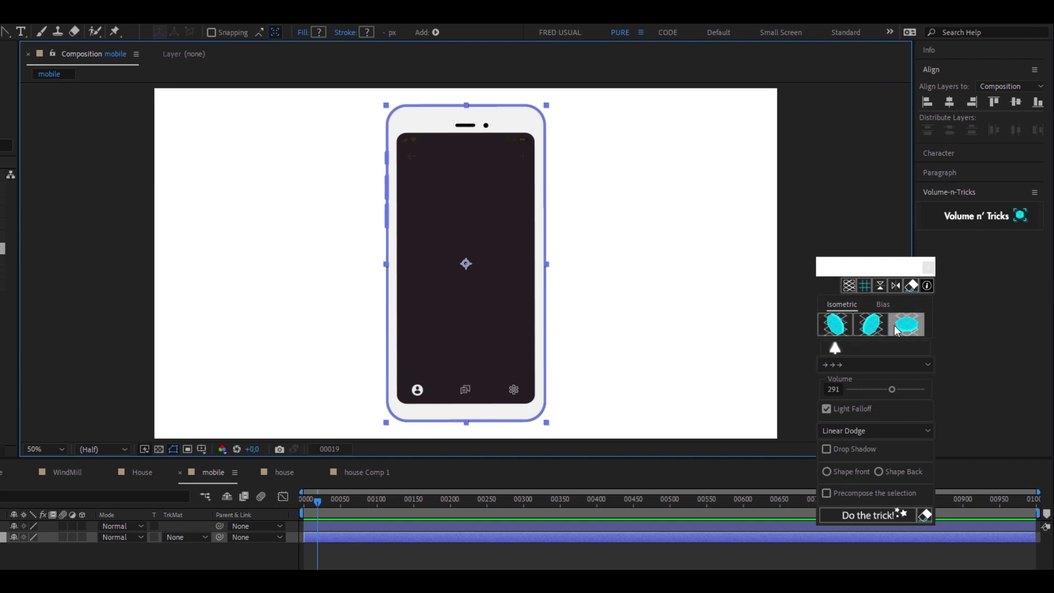
left_click(861, 364)
left_click(828, 418)
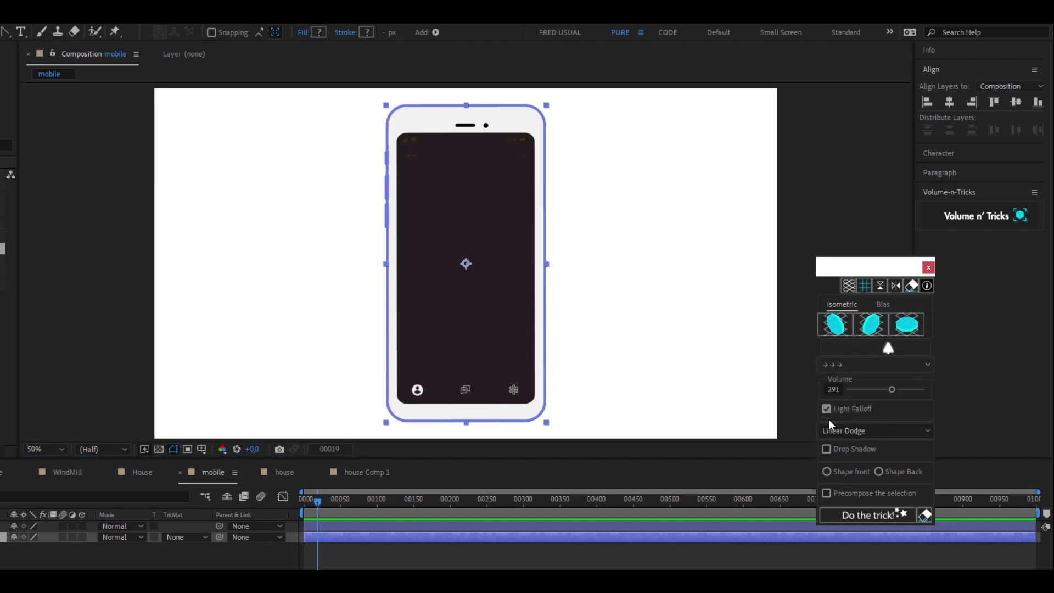
left_click(856, 389)
left_click(827, 449)
left_click(853, 520)
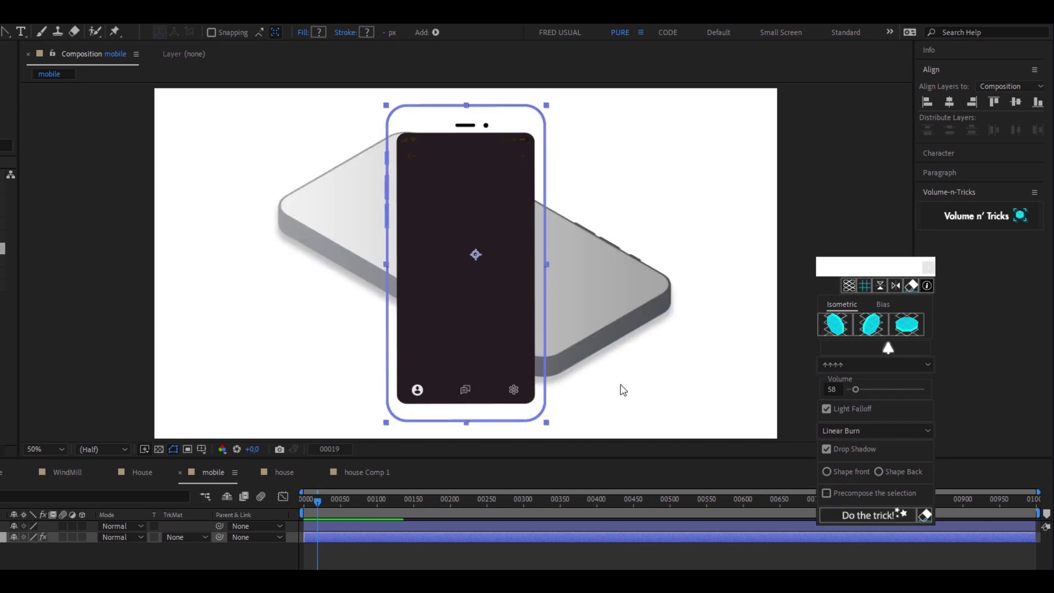
Project the phone screen layer onto the same plane with volume 0 and without light falloff or drop shadow
left_click(4, 525)
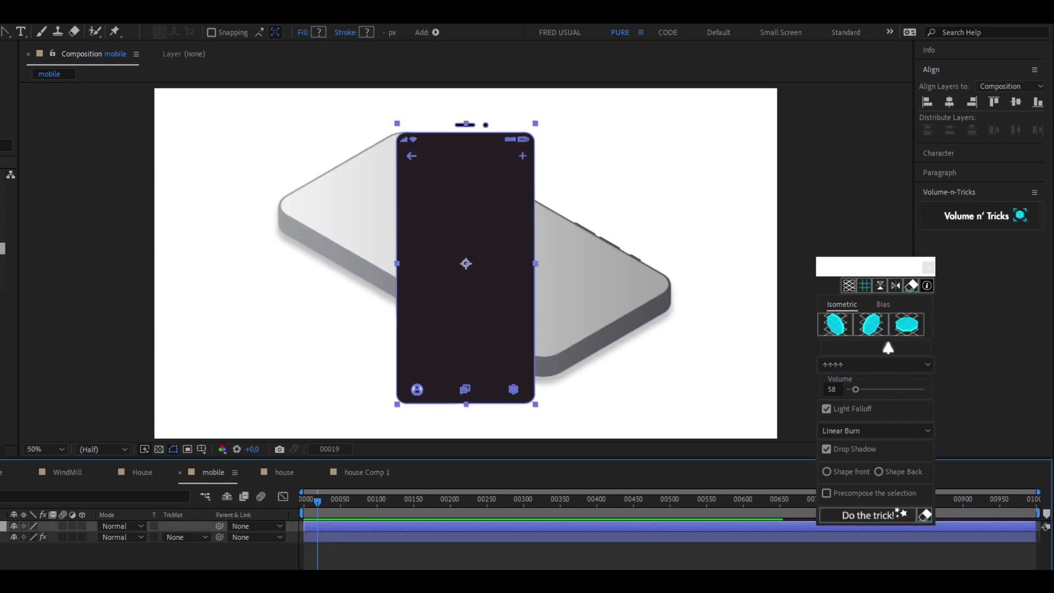
left_click(856, 390)
left_click_drag(857, 391, 389, 429)
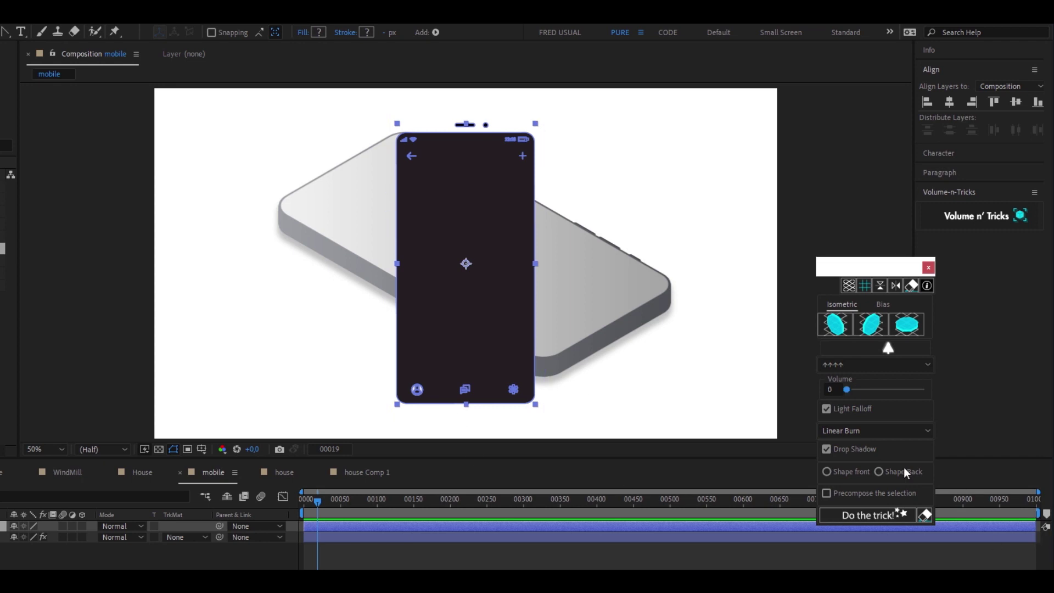
left_click(826, 408)
left_click(832, 451)
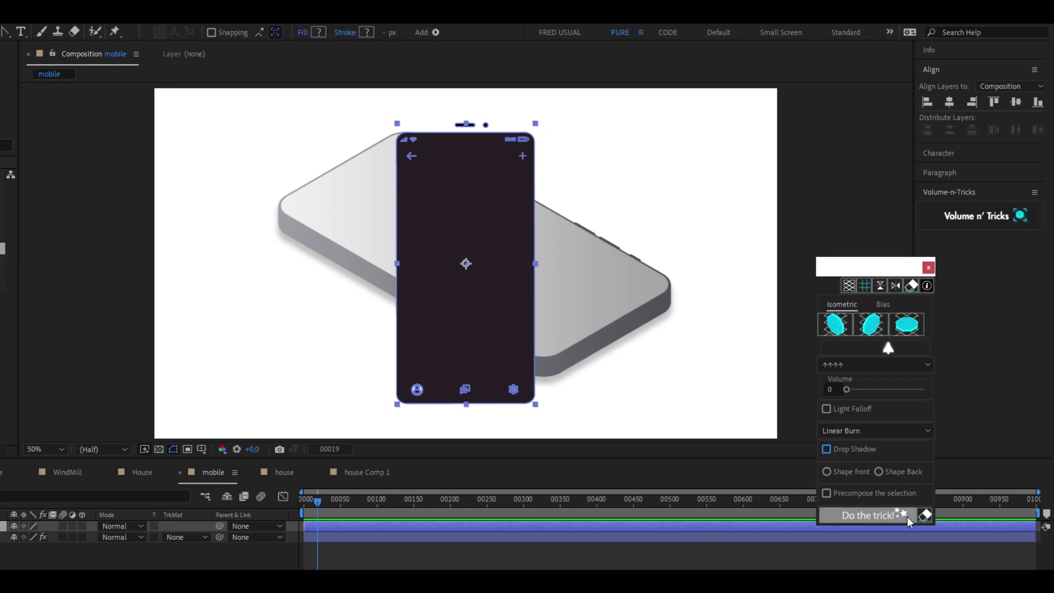
left_click(876, 517)
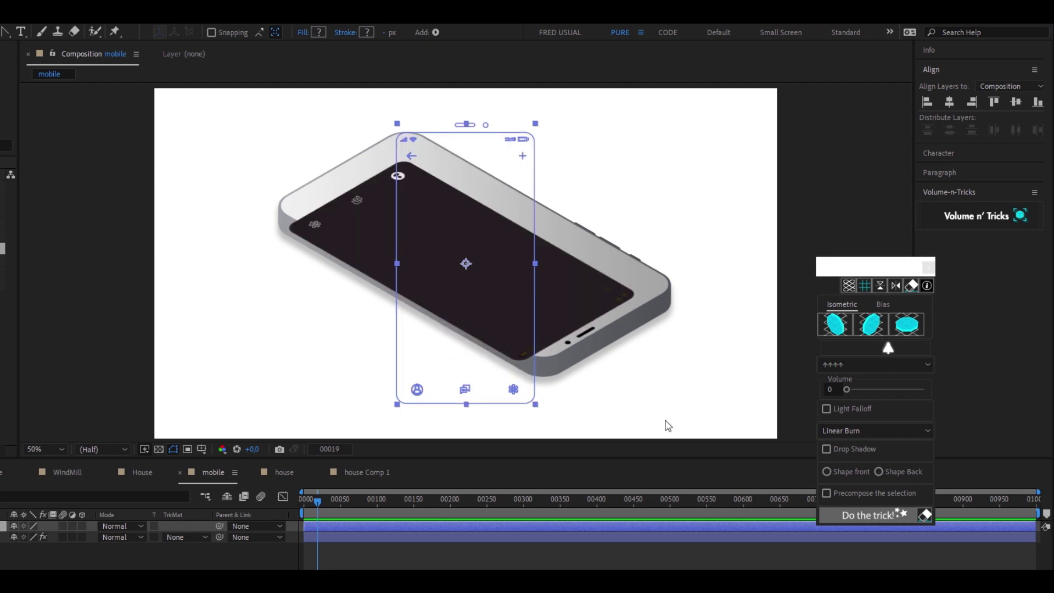
Move the screen into place on the phone's top face and display the isometric grid
left_click(485, 285)
left_click_drag(485, 284, 494, 276)
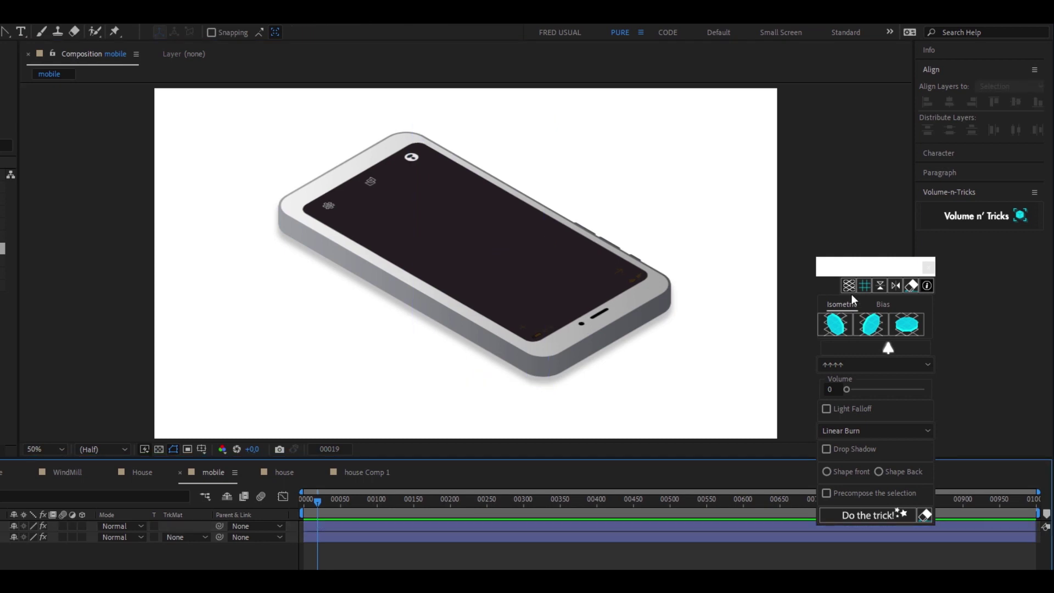
left_click(851, 297)
left_click(850, 287)
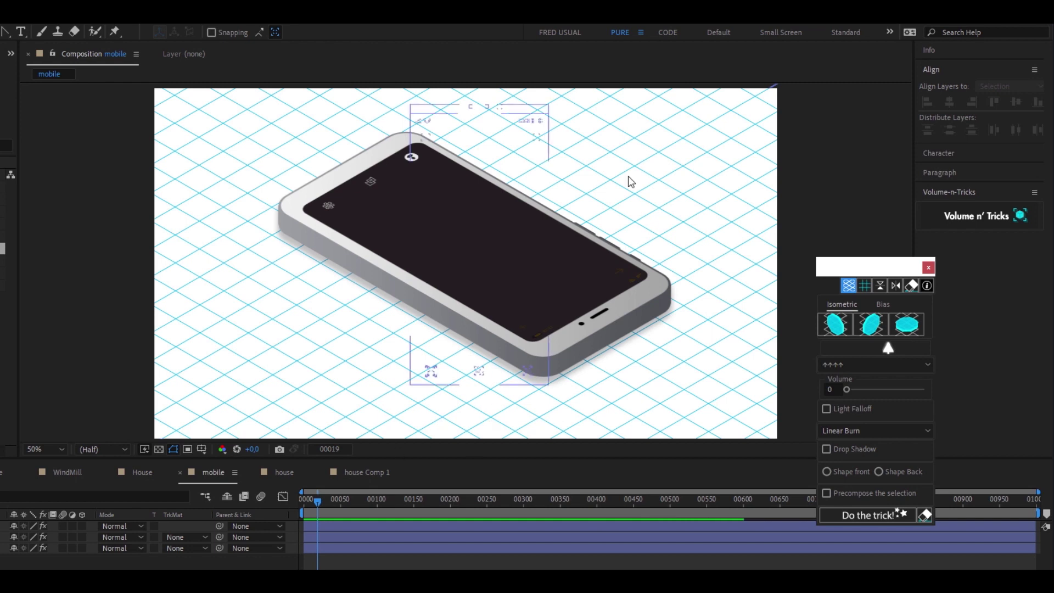
Add the orange paragraph text MY MOBILE over the phone
key("ctrl+t")
left_click_drag(192, 204, 713, 388)
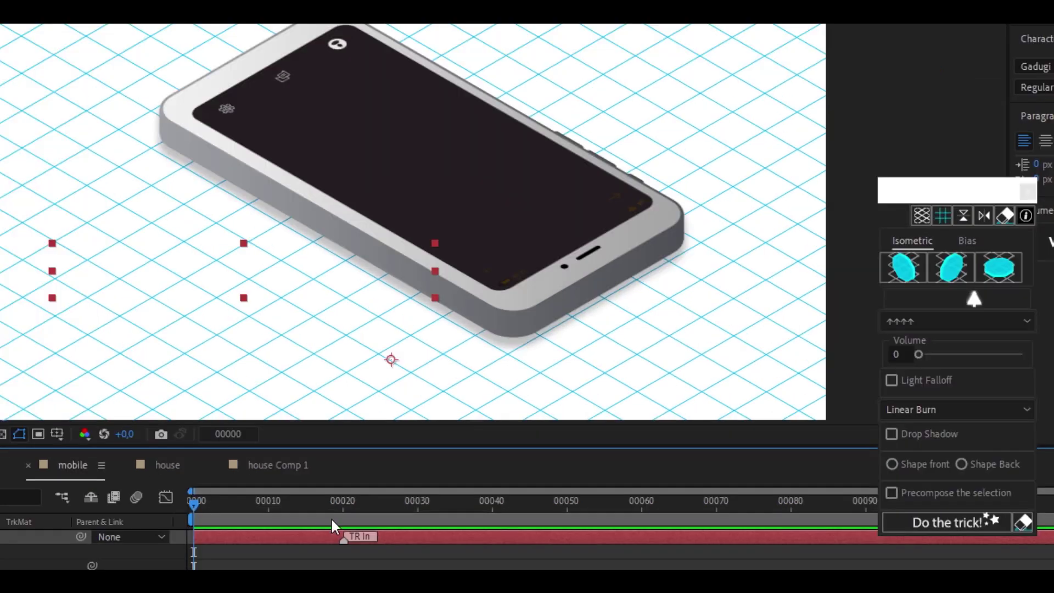
left_click(414, 505)
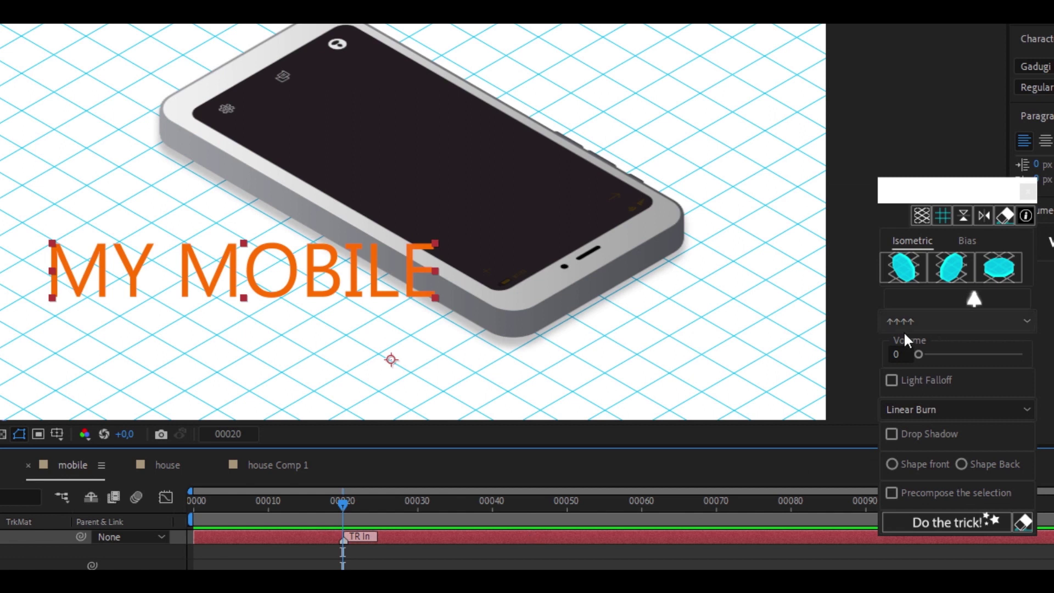
Project the MY MOBILE text onto the second isometric plane with volume 0, switching from upward to rightward orientation
left_click(944, 273)
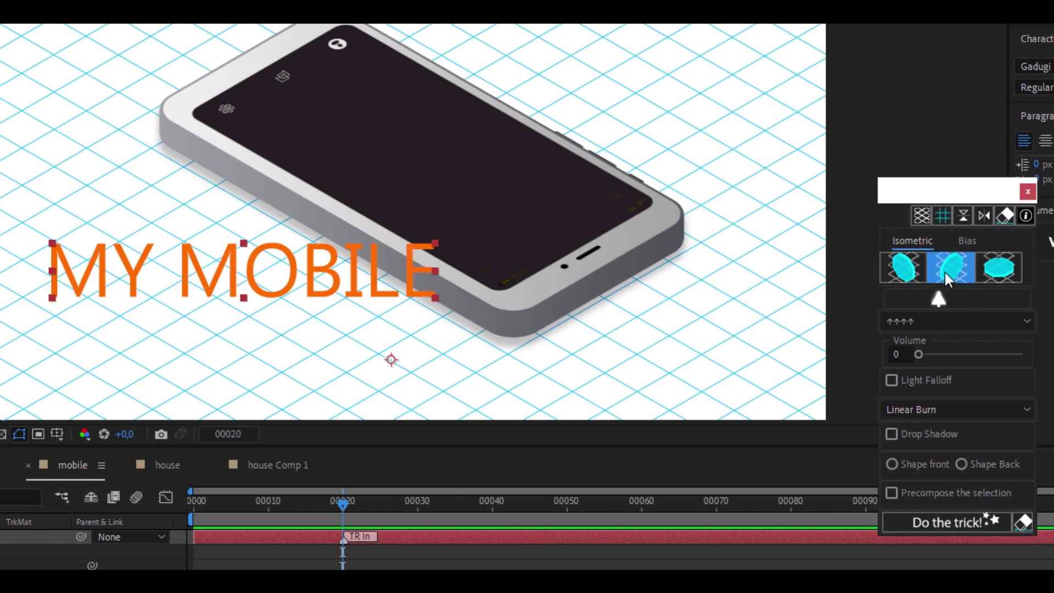
left_click(946, 523)
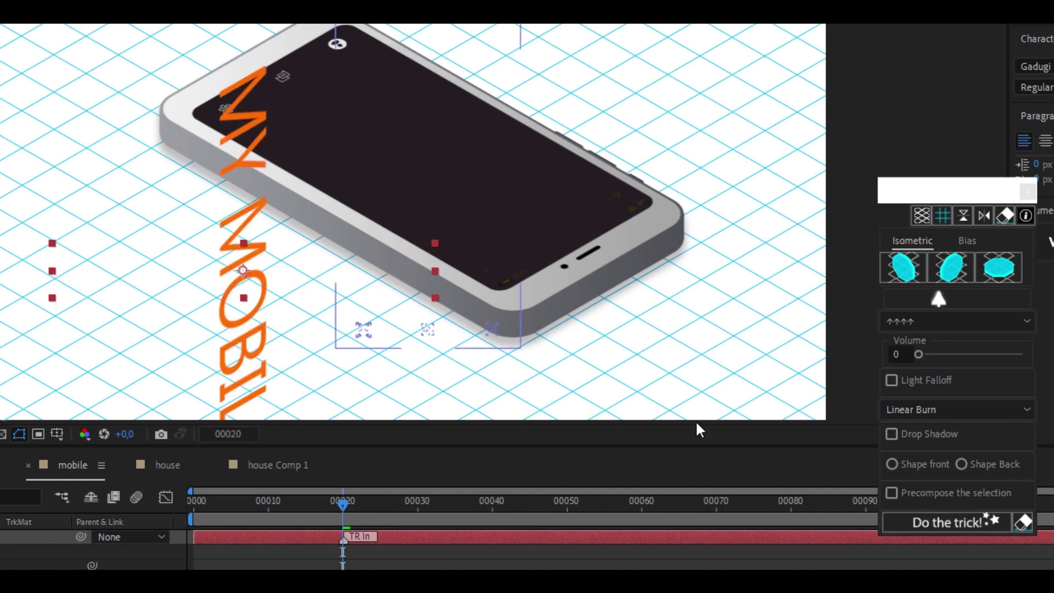
left_click(960, 323)
left_click(919, 359)
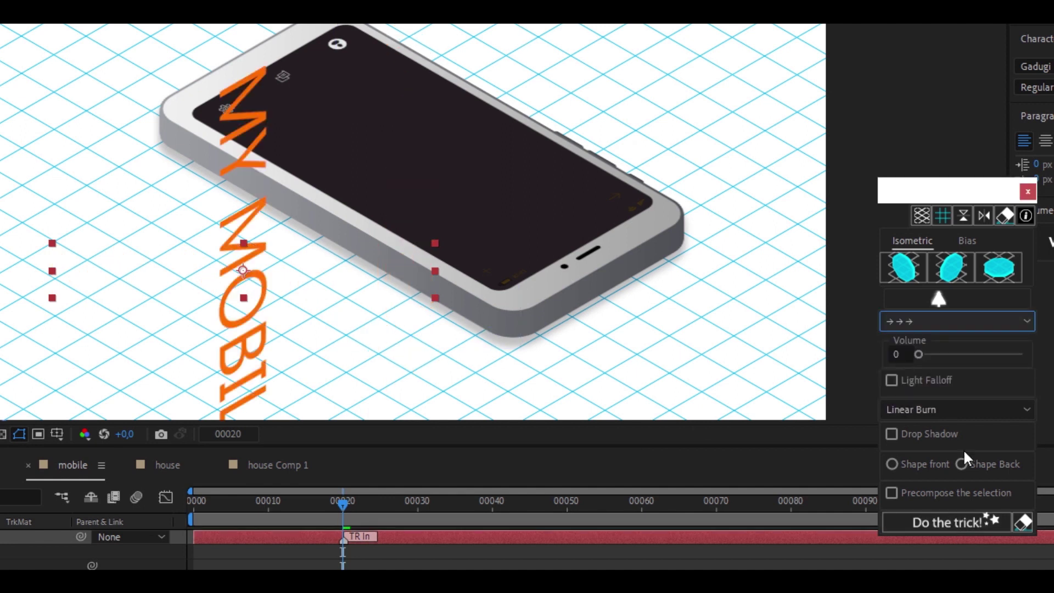
left_click(936, 522)
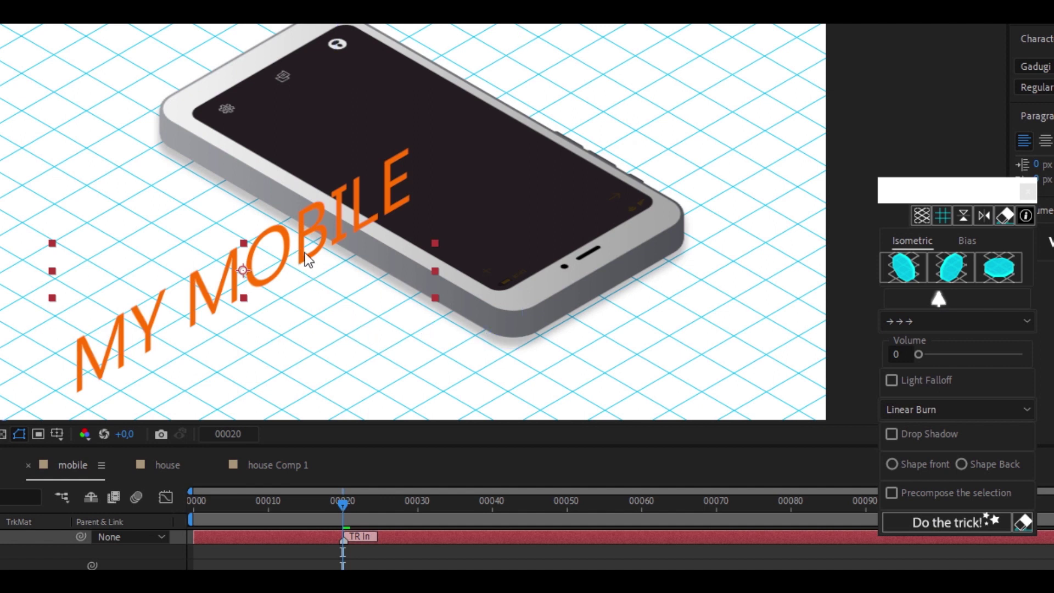
Move the text up over the far end of the phone and recolor it pinkish red
left_click_drag(296, 253, 328, 69)
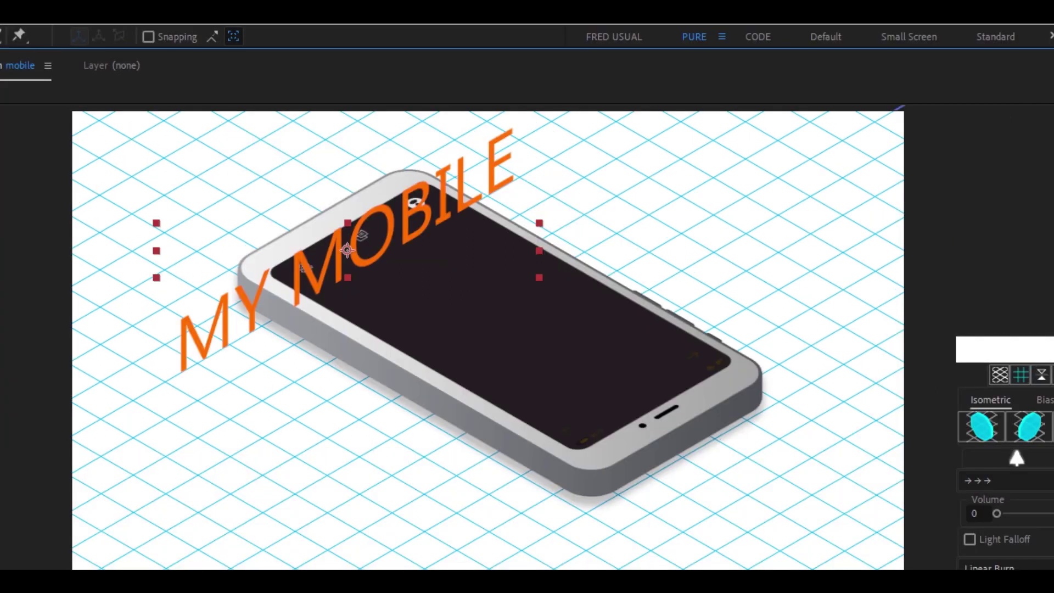
left_click(873, 524)
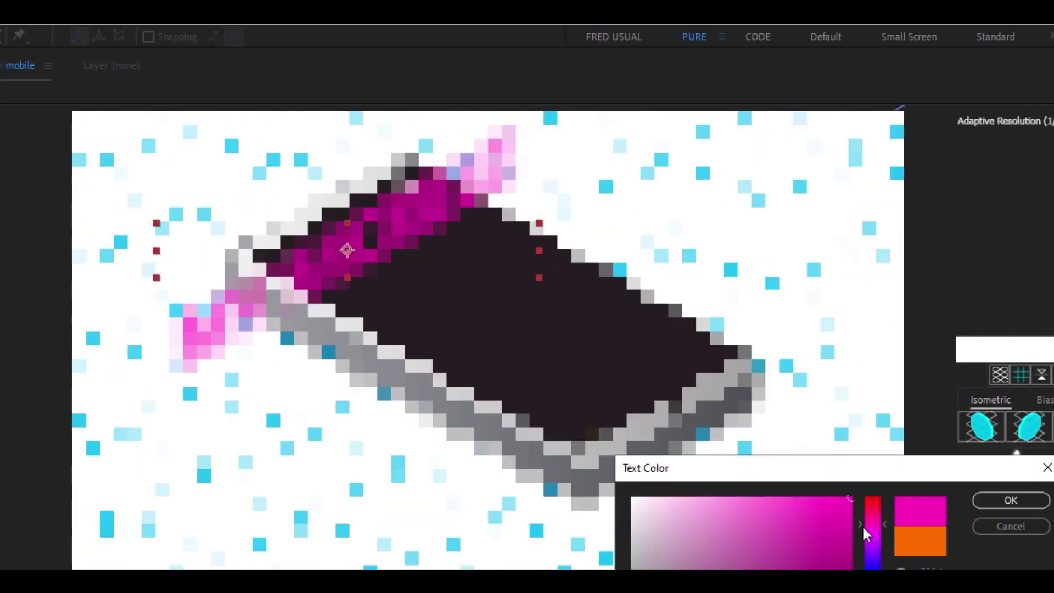
left_click(875, 508)
left_click(997, 500)
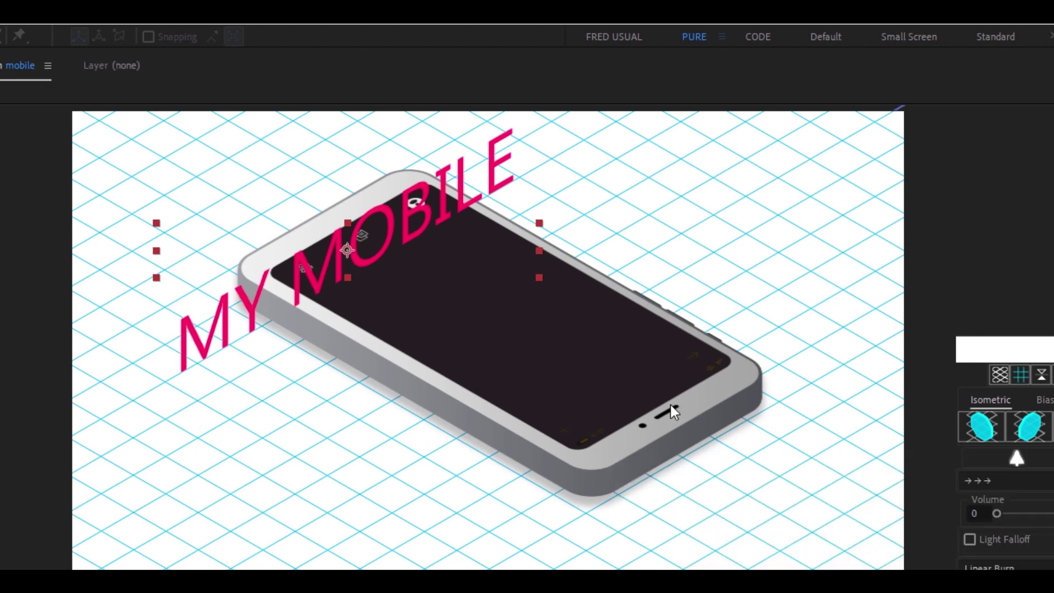
Select the phone screen and body layers and move them together down and right, clear of the text
left_click(526, 376)
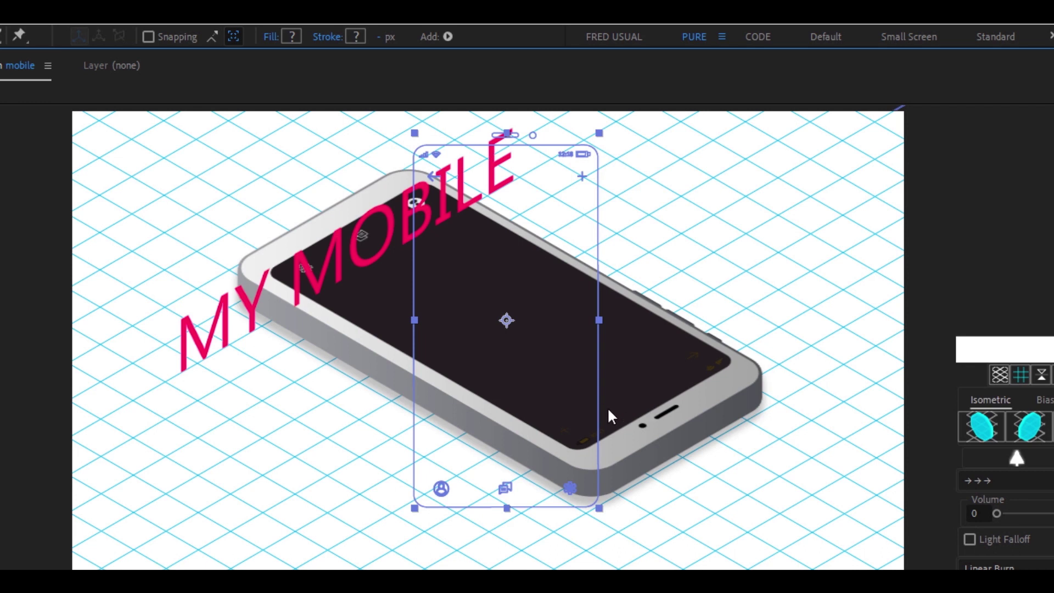
key("ctrl+shift+Down")
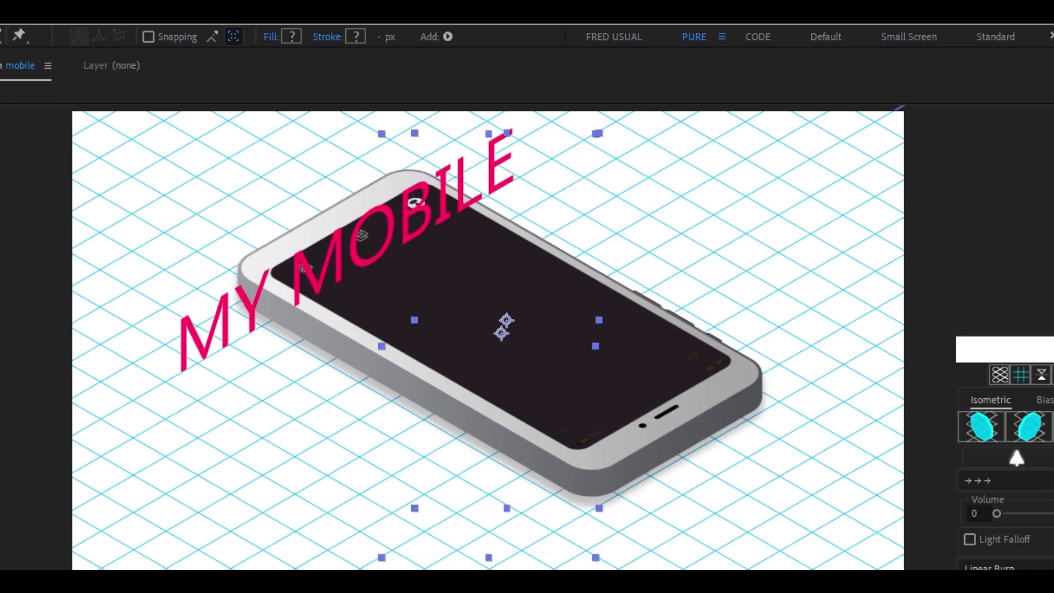
left_click_drag(526, 400, 660, 452)
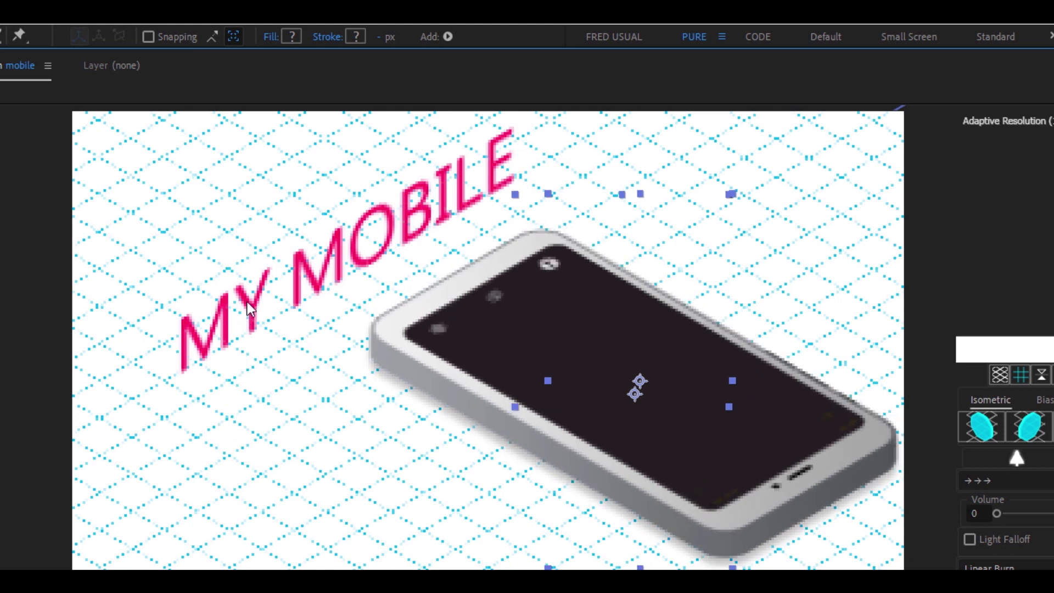
Play back the MY MOBILE text animation
key("space")
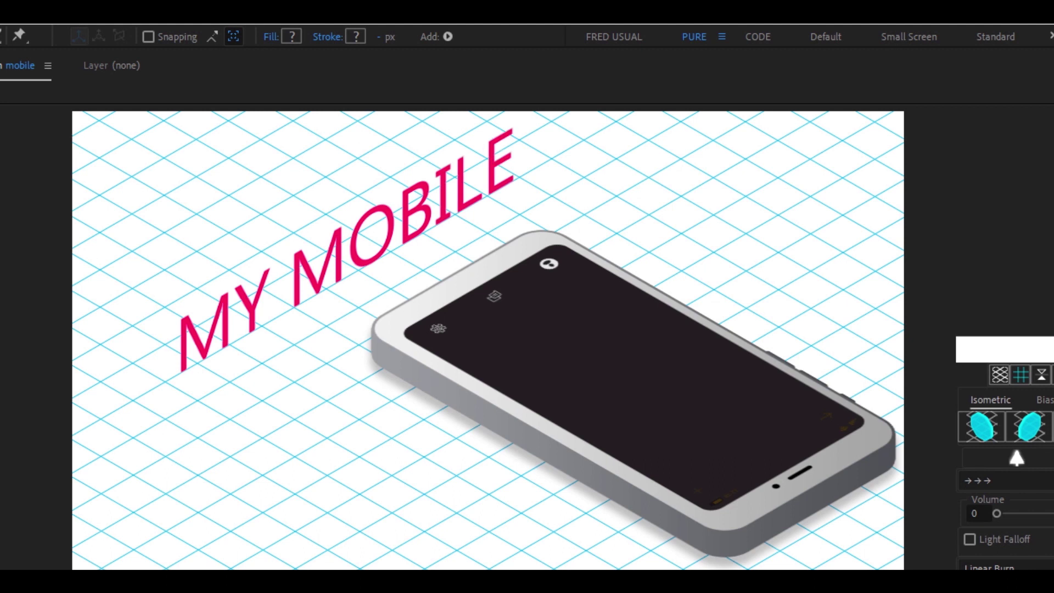
key("space")
key("space")
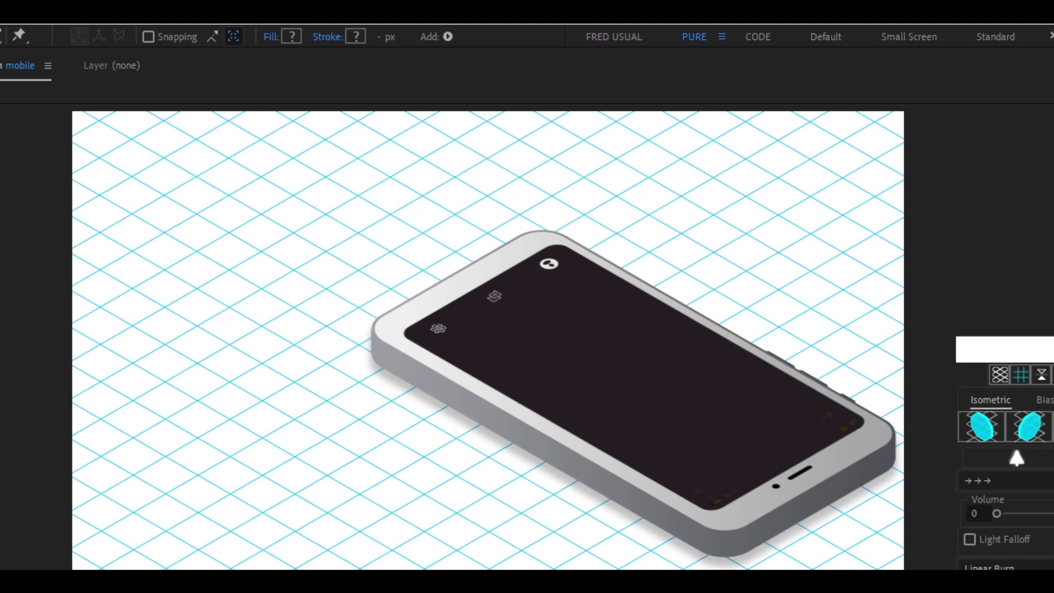
key("space")
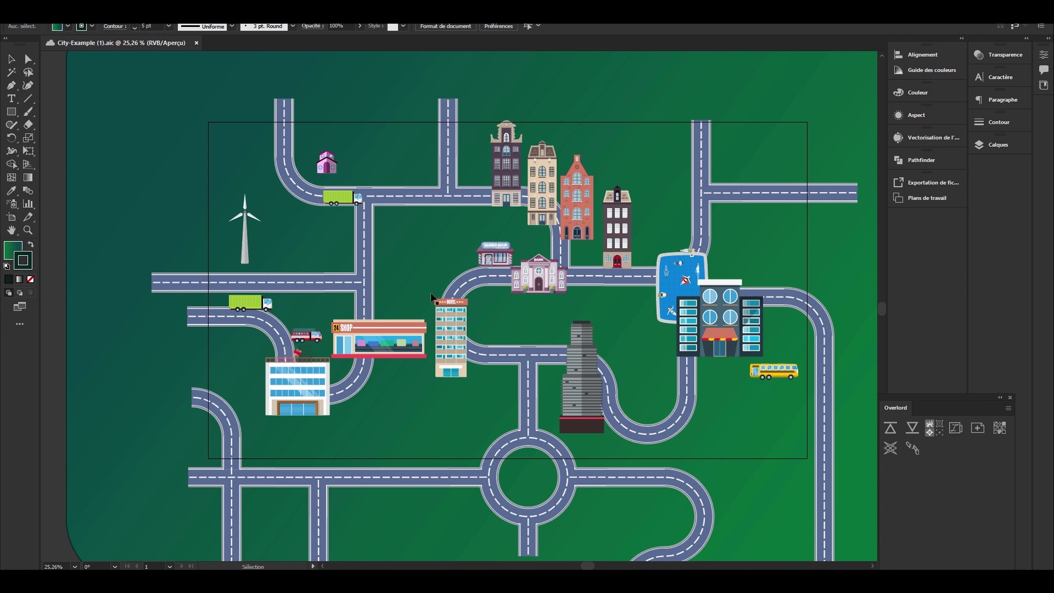
Inspect the shop, hotel and dark tower artwork in the Illustrator city file one by one, and deselect everything
left_click(392, 330)
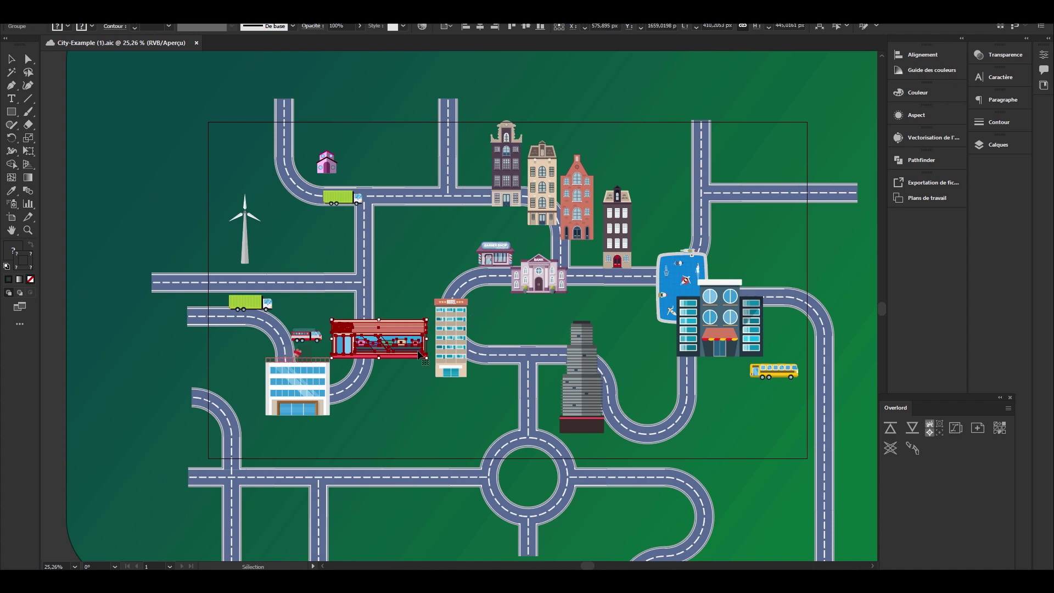
left_click(443, 357)
left_click(581, 397)
left_click(639, 396)
left_click(59, 411)
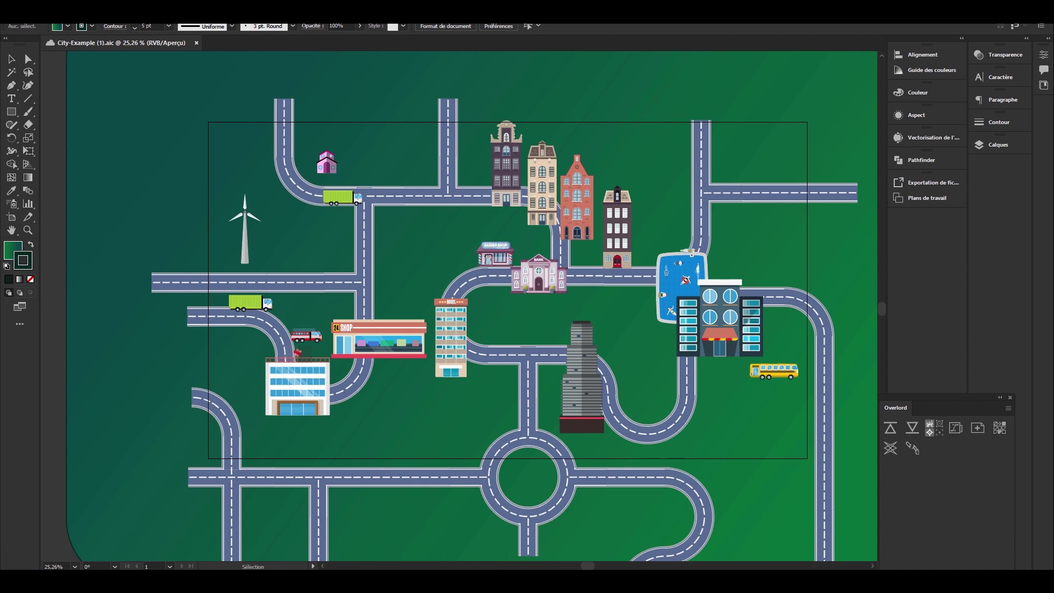
Switch to the Main composition in After Effects and choose the first isometric plane for the Hospital 2 layer
left_click(255, 580)
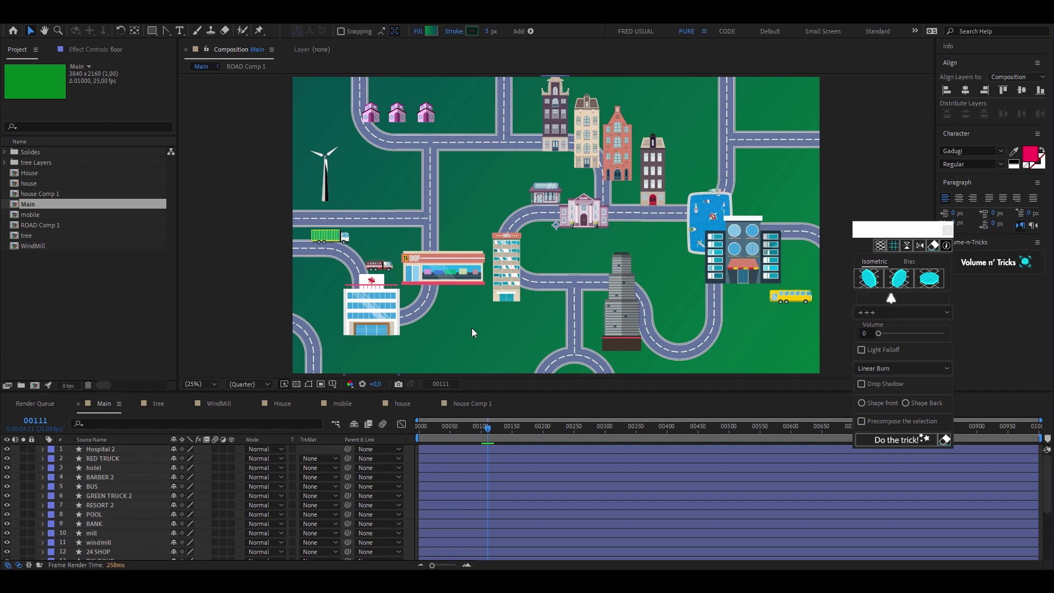
left_click(121, 450)
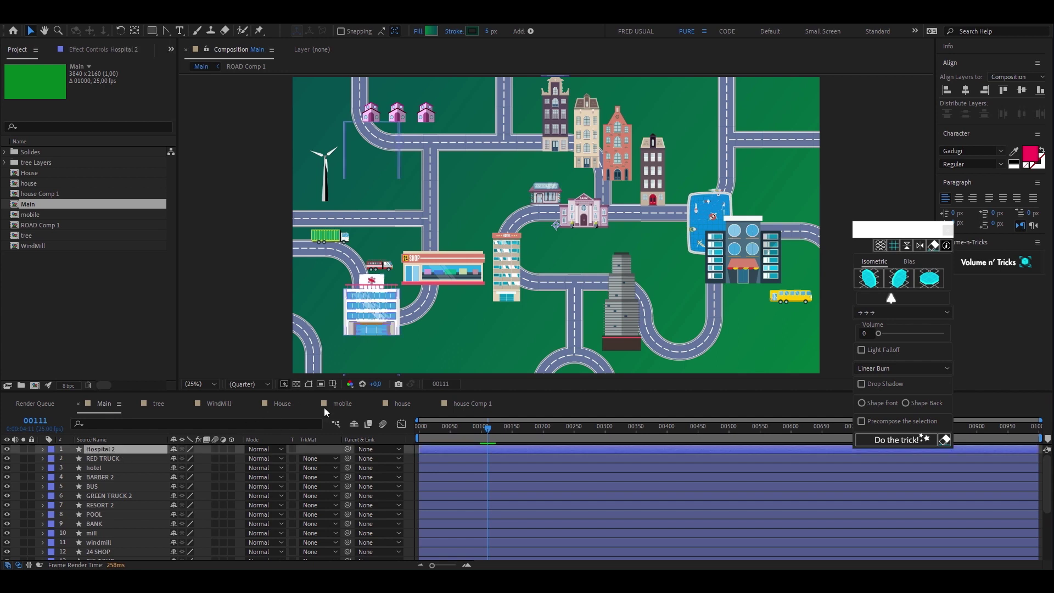
left_click(902, 279)
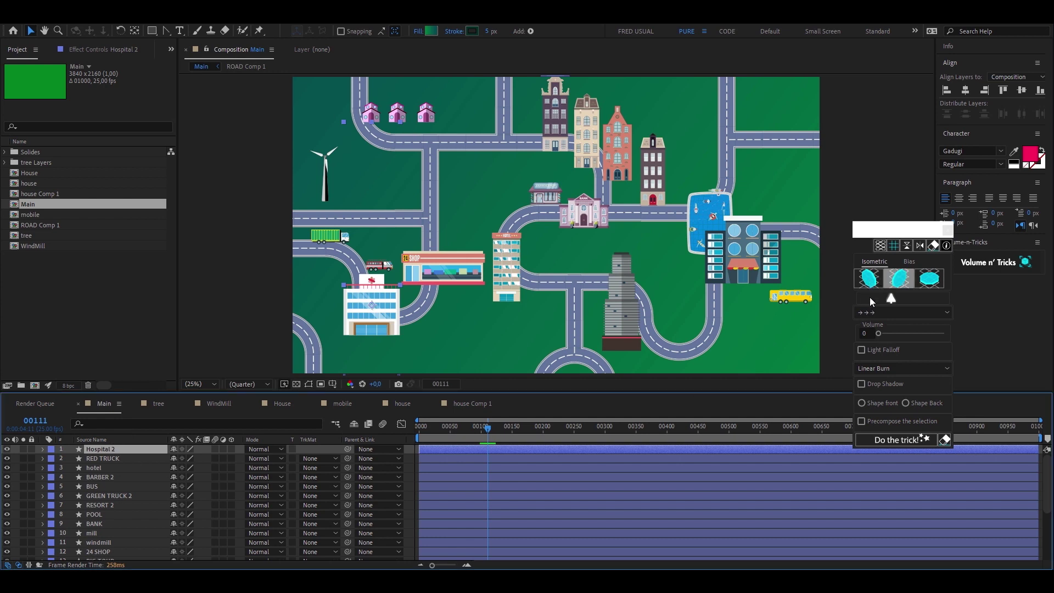
left_click(868, 297)
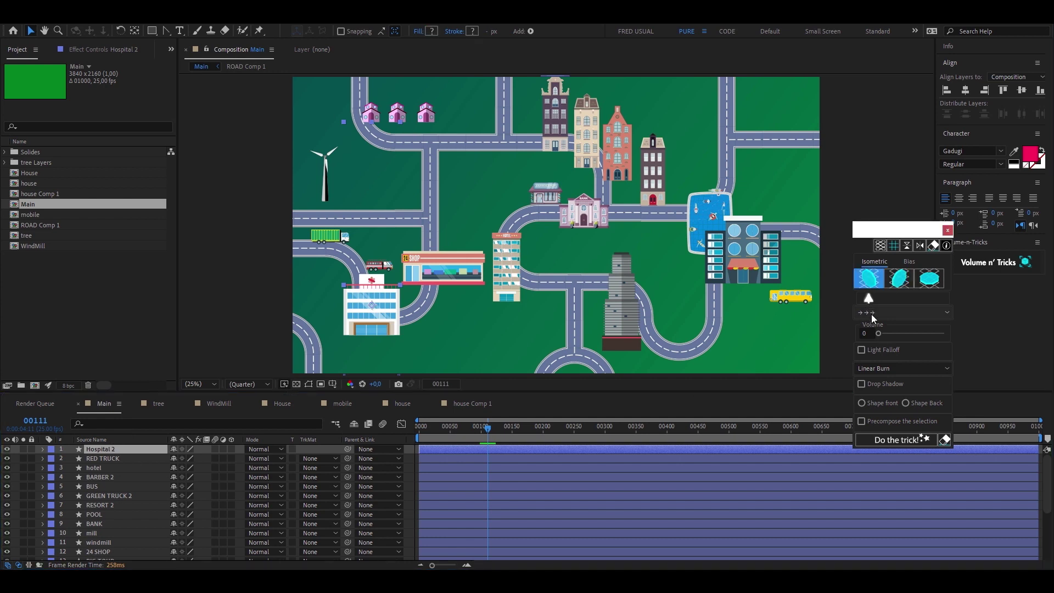